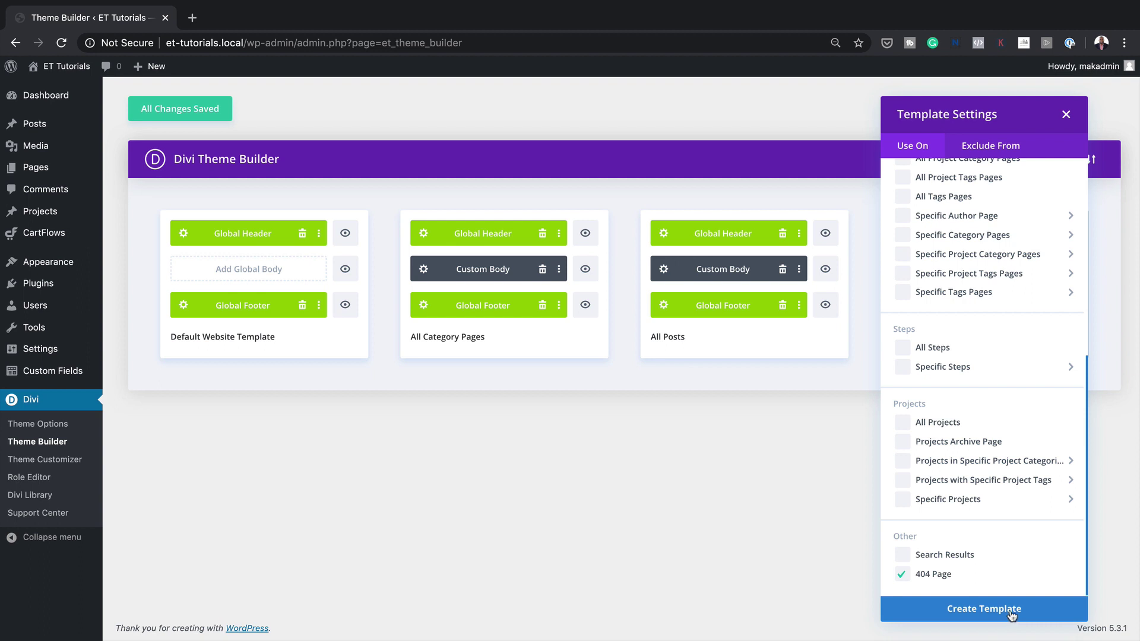
# Step: Create the 404 Page template with its global header and footer removed and both of those areas hidden
pyautogui.click(1012, 614)
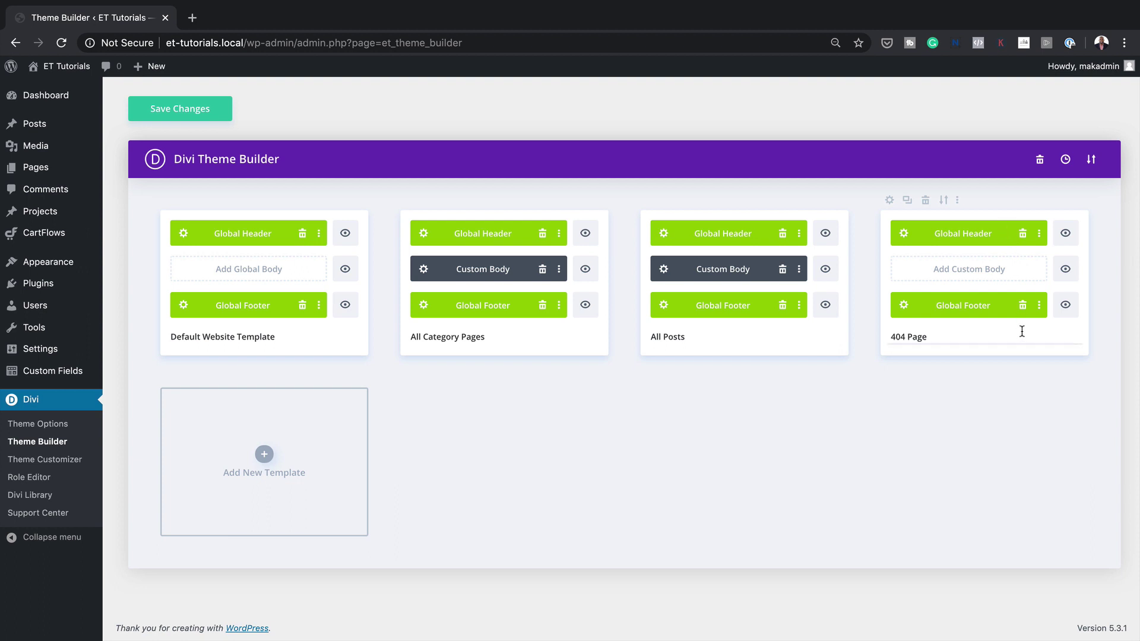
pyautogui.click(1023, 234)
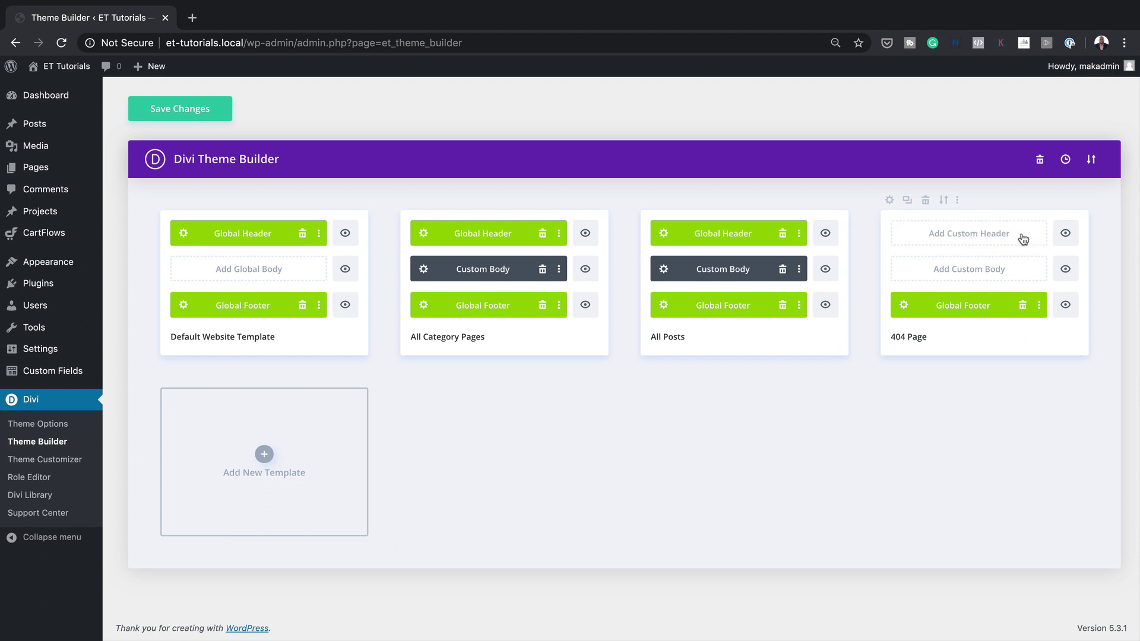
pyautogui.click(1022, 305)
pyautogui.click(1067, 235)
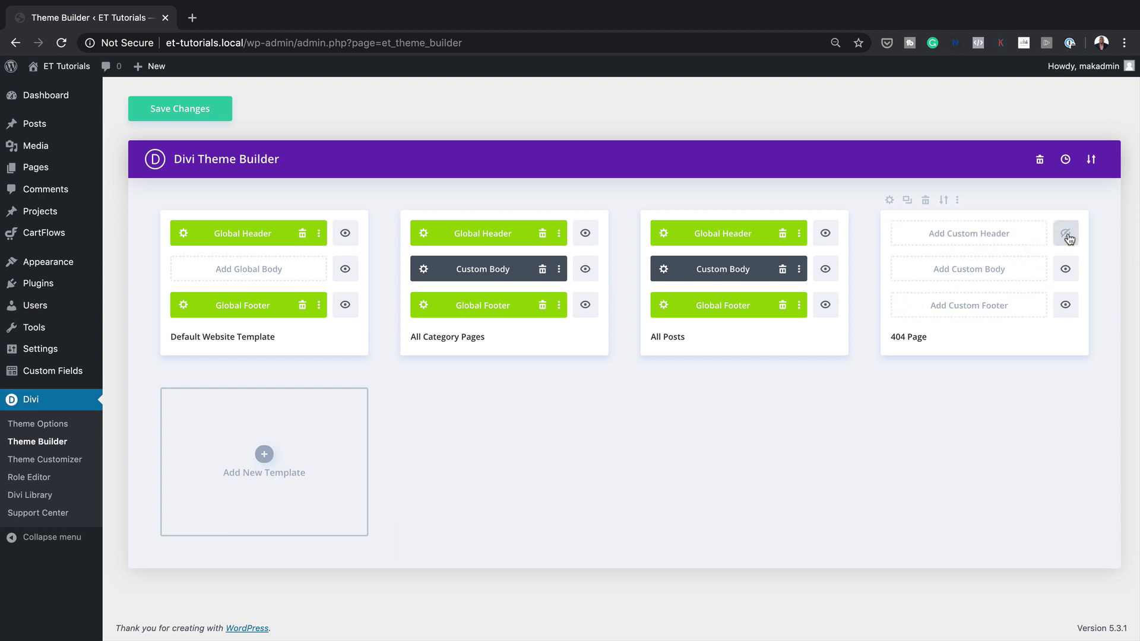
pyautogui.click(1067, 306)
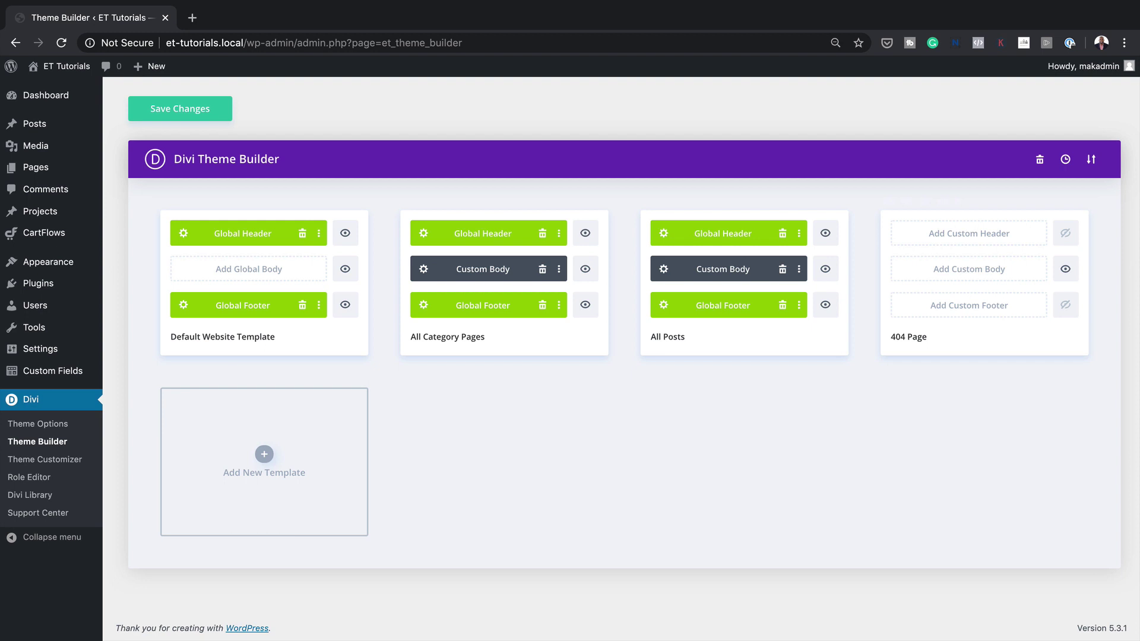
# Step: Start building a custom body from scratch for the 404 Page template, without inserting a row
pyautogui.click(978, 272)
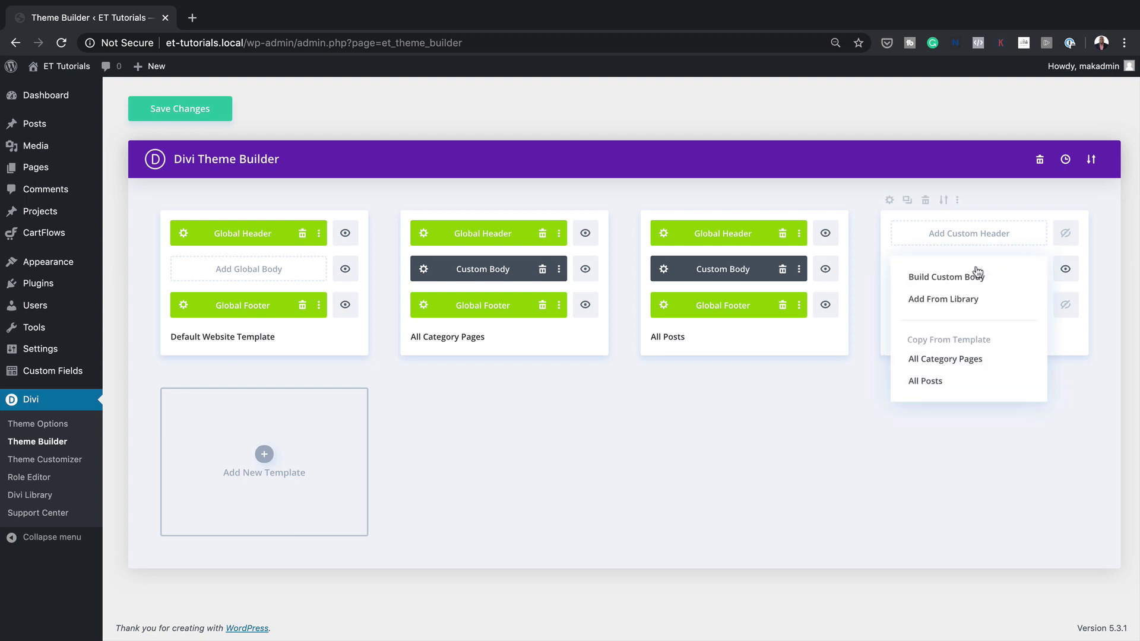
pyautogui.click(1002, 279)
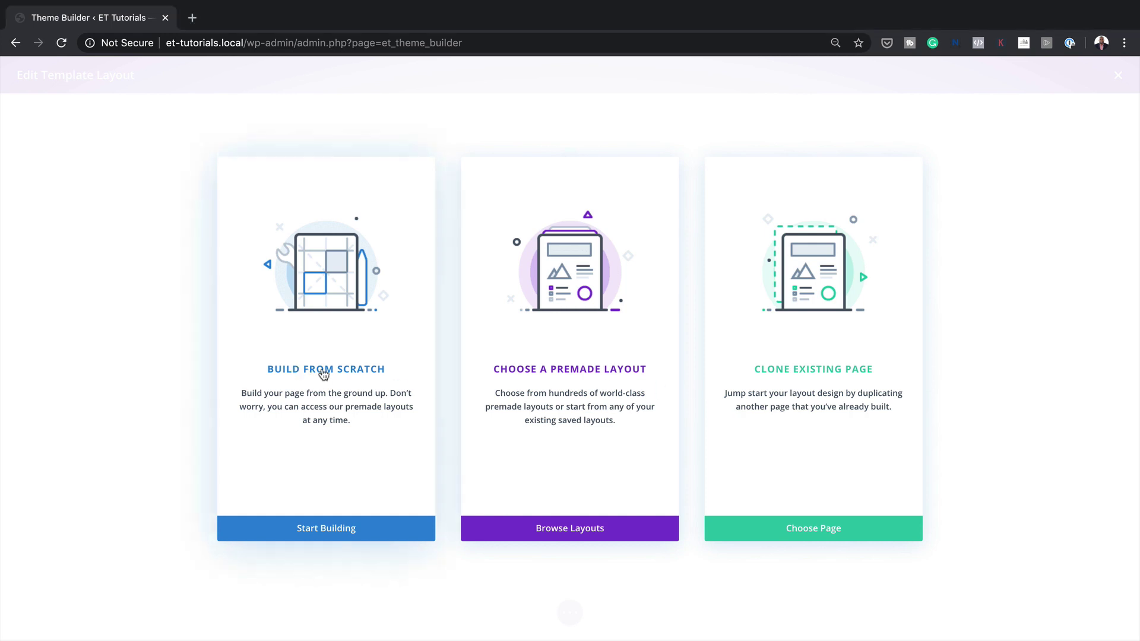
pyautogui.click(309, 373)
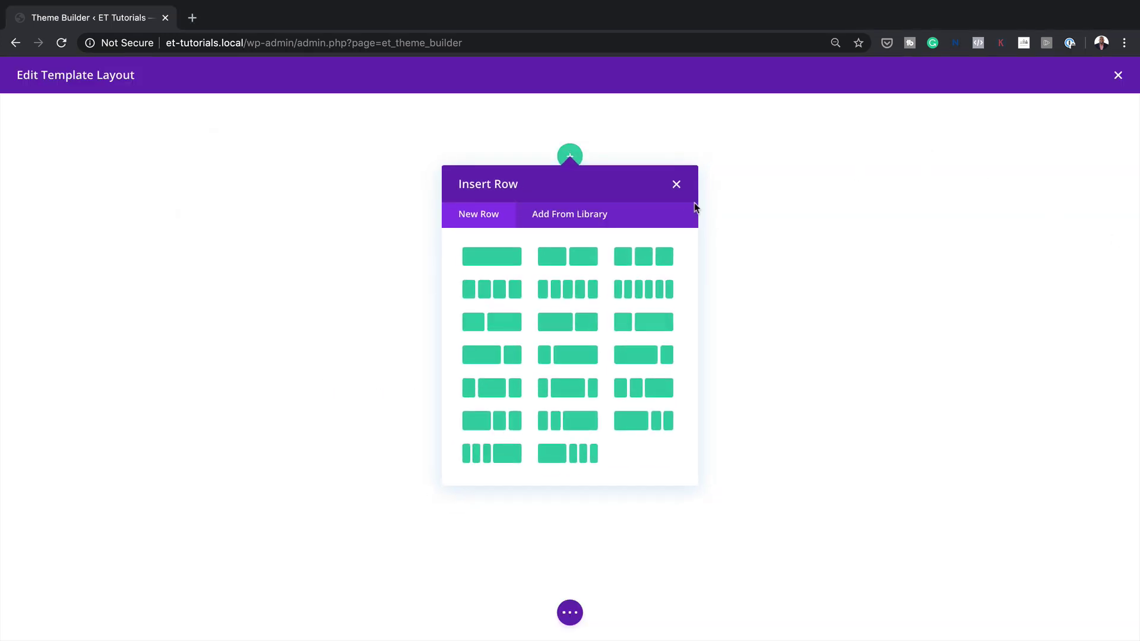
pyautogui.click(676, 184)
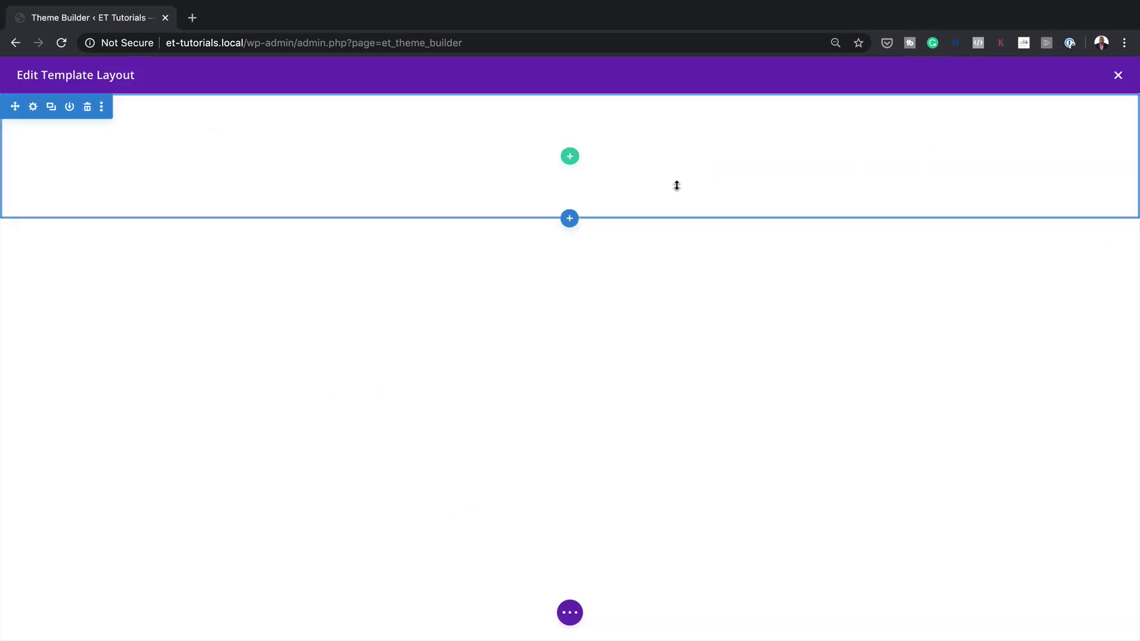
# Step: Set the section's background color to white from the saved colors
pyautogui.click(33, 107)
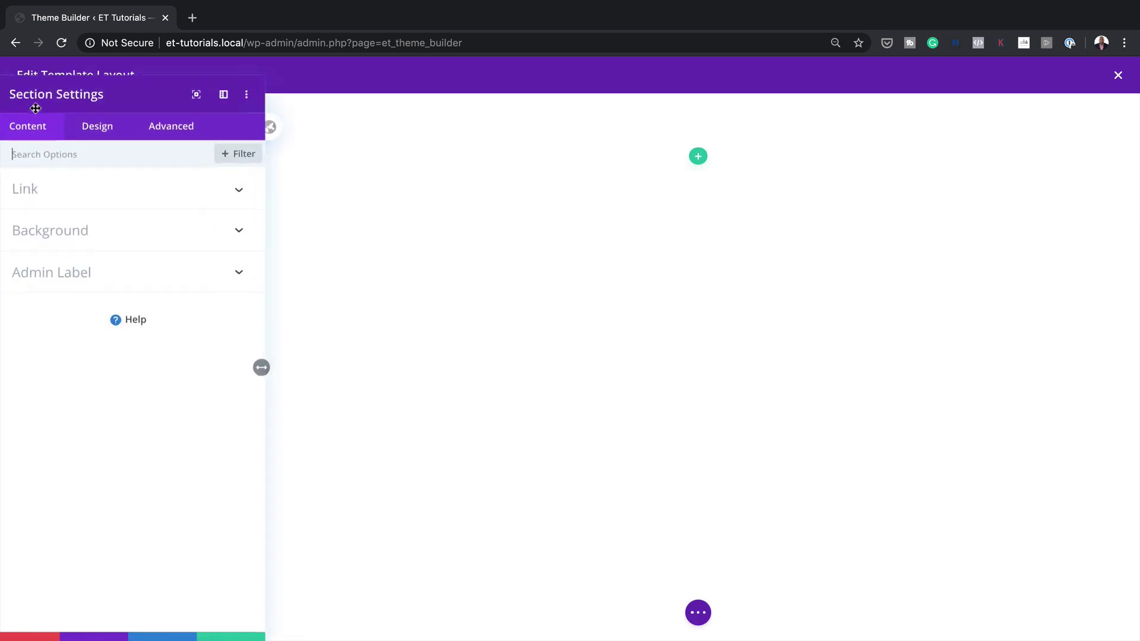
pyautogui.click(84, 244)
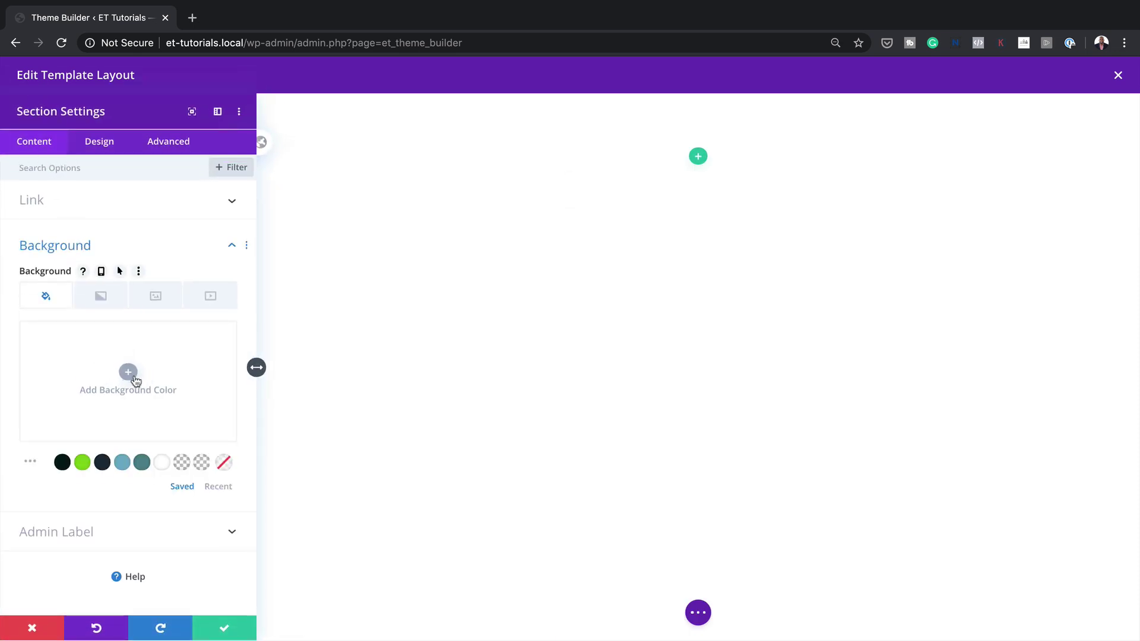
pyautogui.click(162, 467)
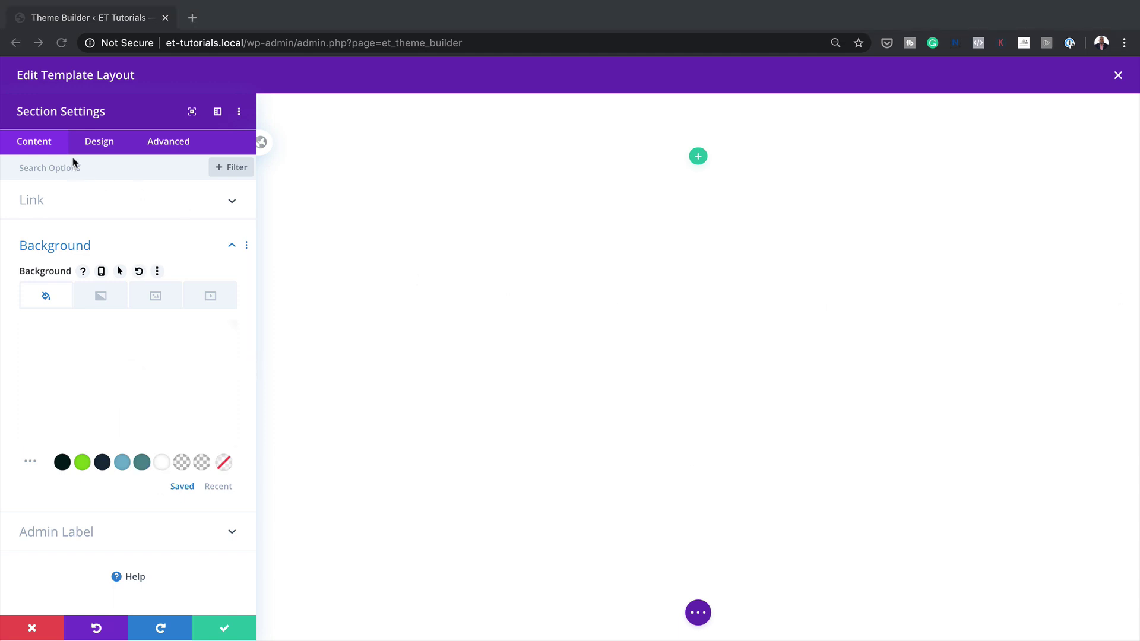
# Step: Give the section a bottom divider in the single-layer jagged style that dips at the center, and flip it vertically
pyautogui.click(100, 143)
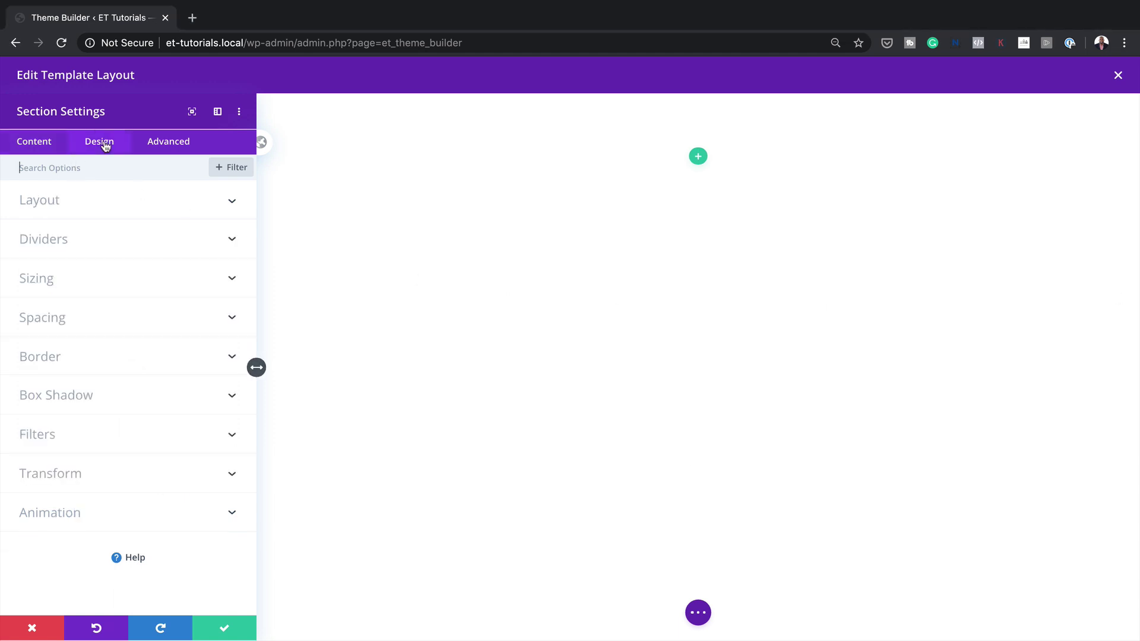
pyautogui.click(87, 240)
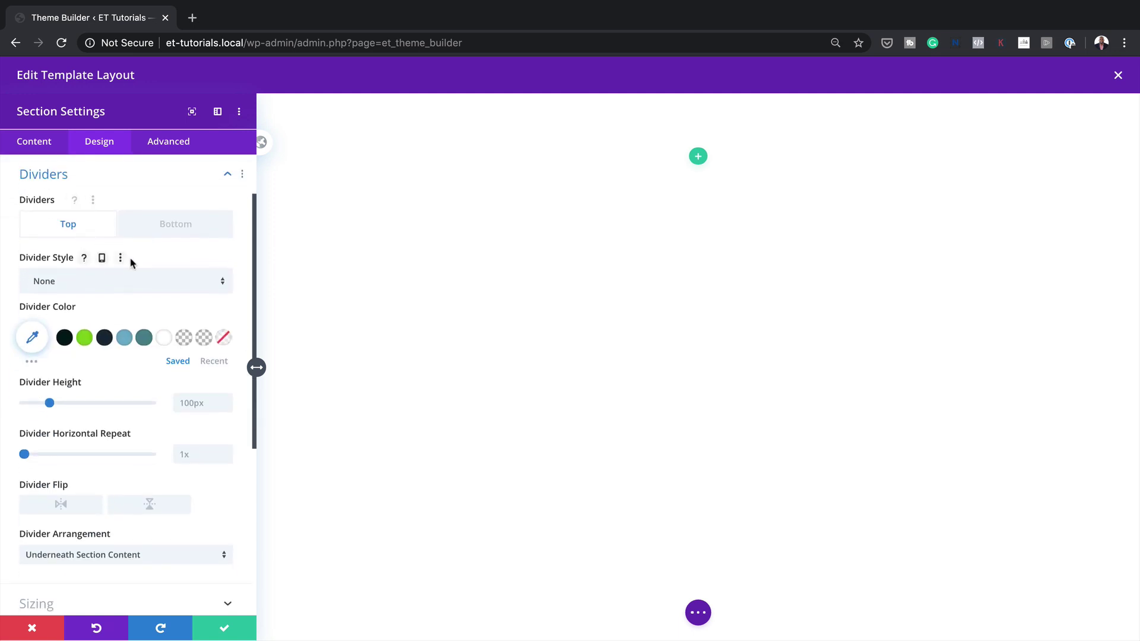
pyautogui.click(183, 229)
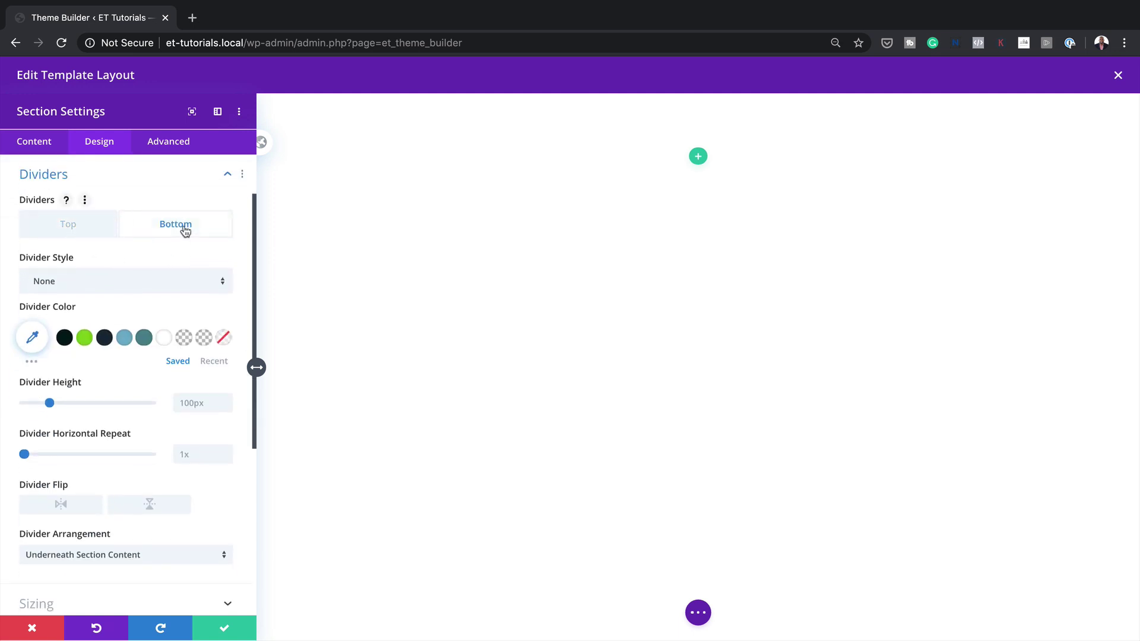
pyautogui.click(159, 283)
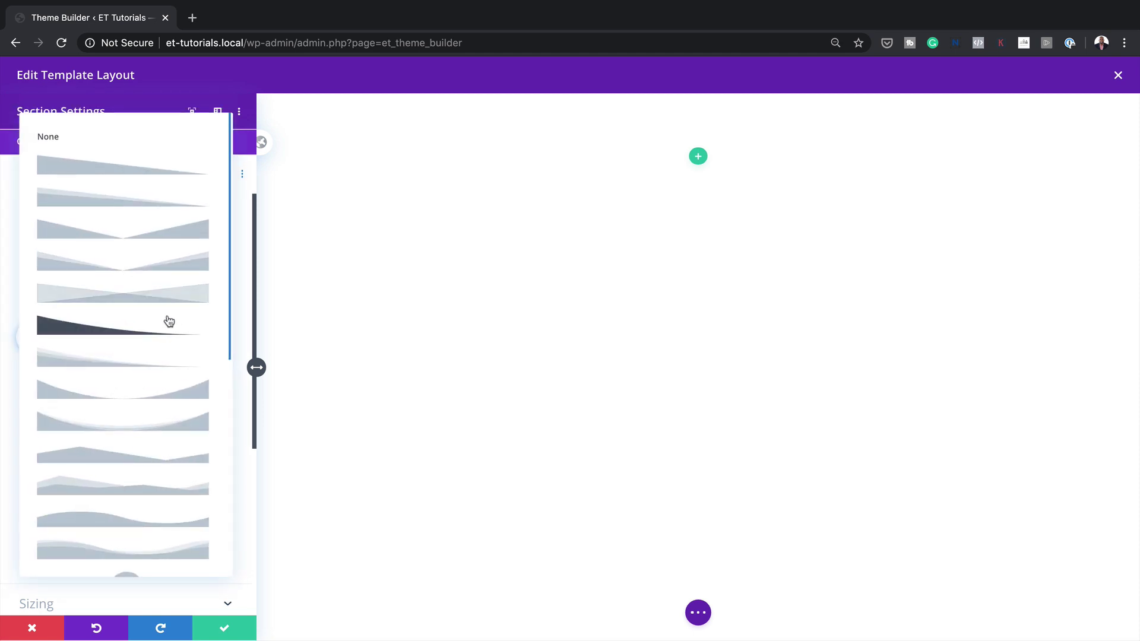
pyautogui.scroll(-5, 170, 321)
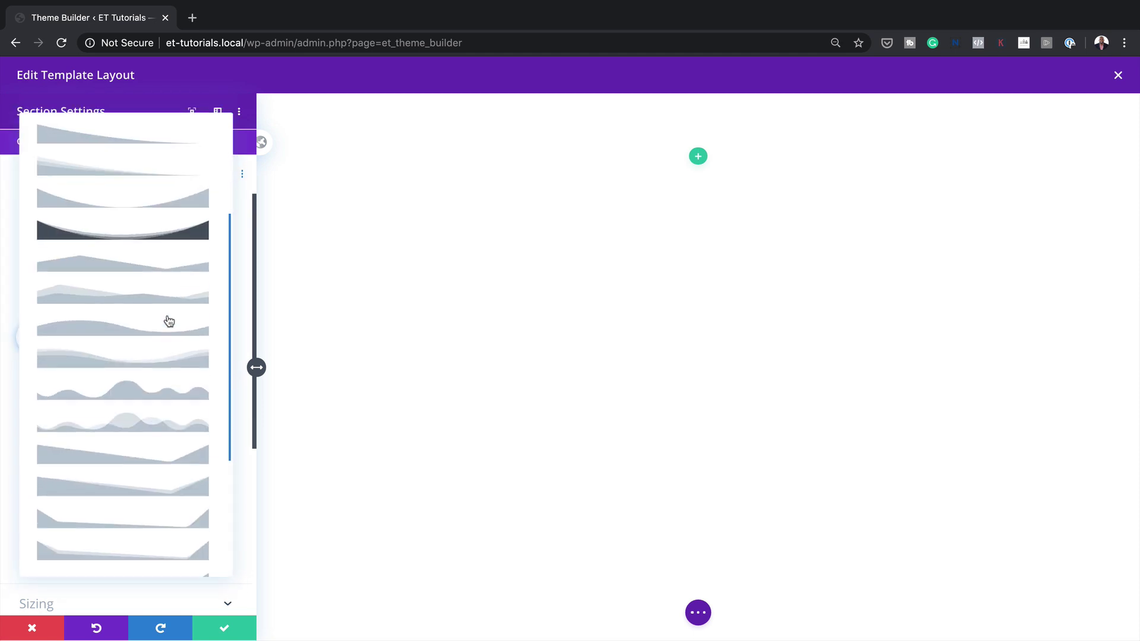
pyautogui.scroll(-5, 170, 322)
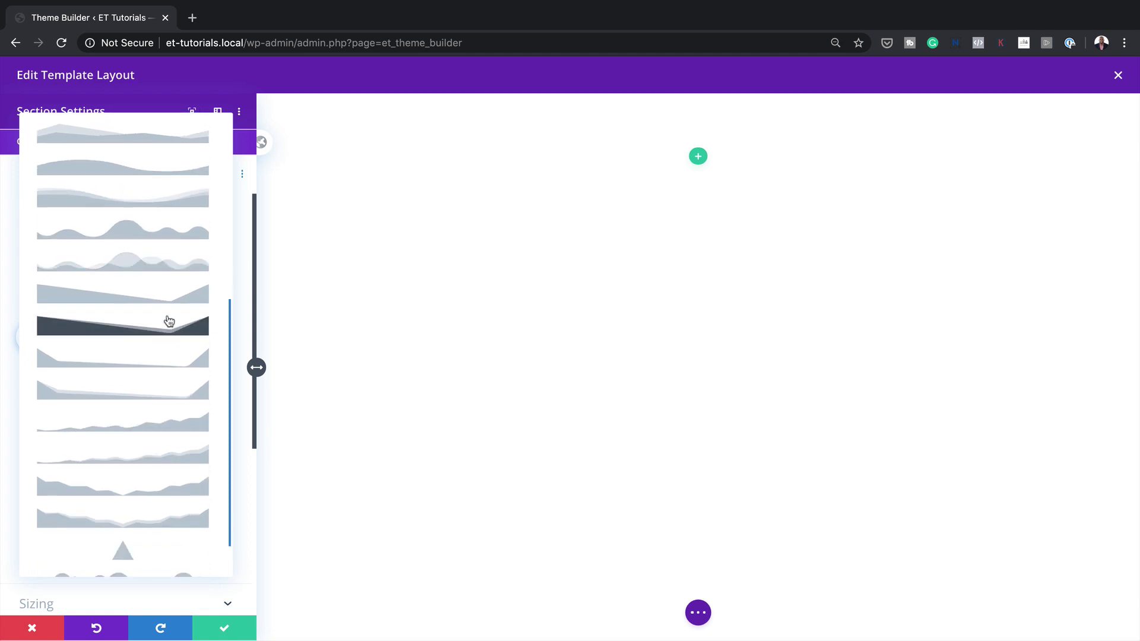
pyautogui.scroll(-1, 169, 322)
pyautogui.scroll(-2, 169, 321)
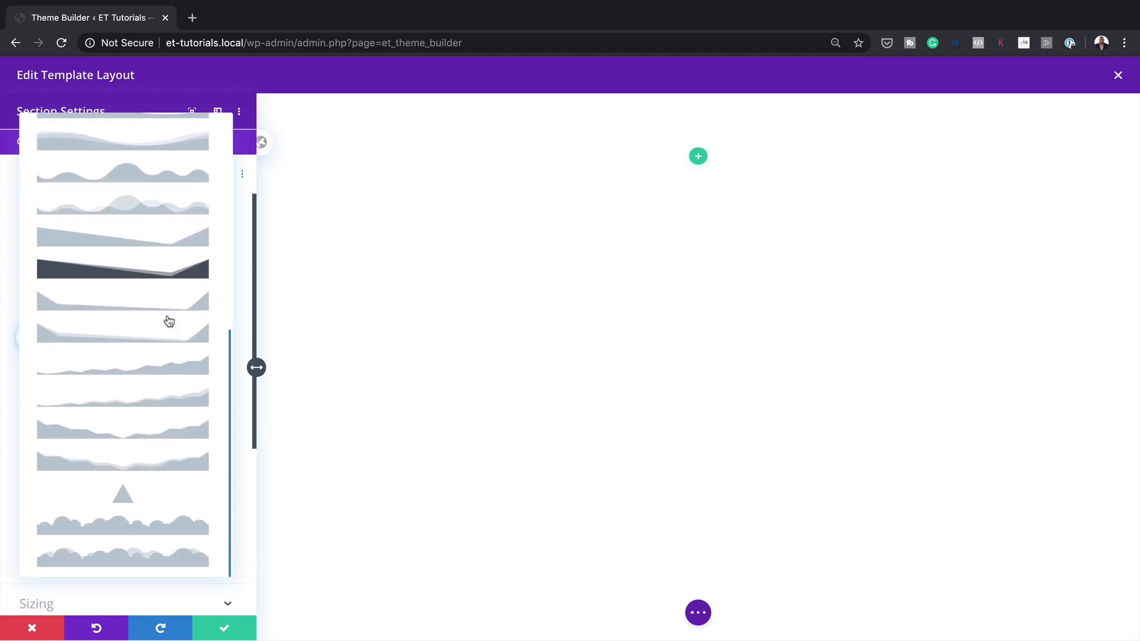
pyautogui.click(171, 437)
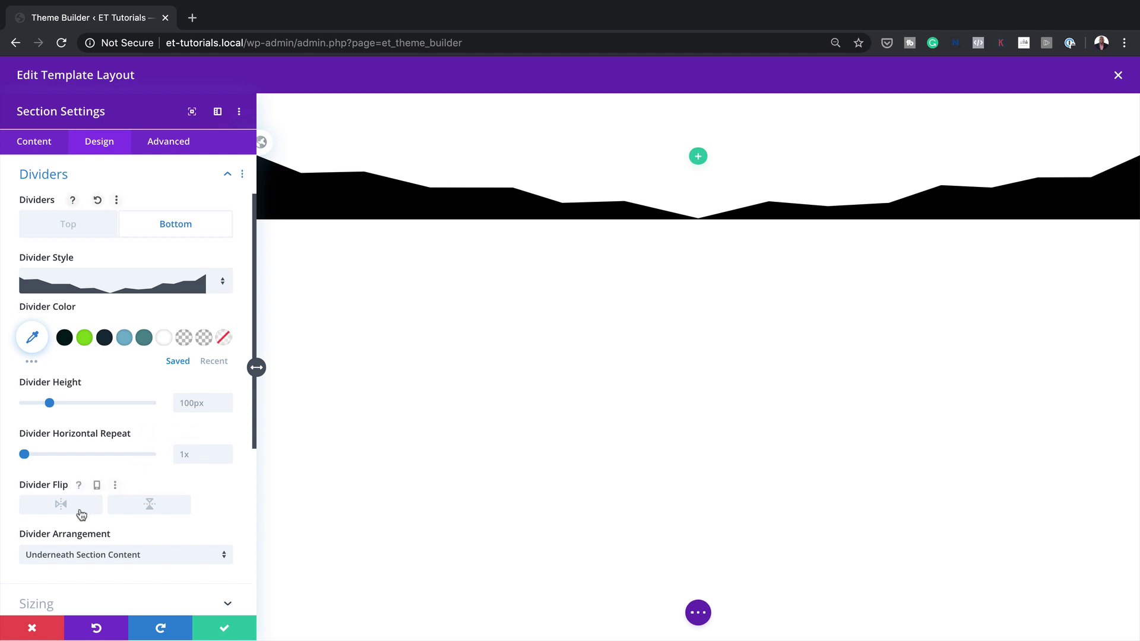
pyautogui.click(156, 512)
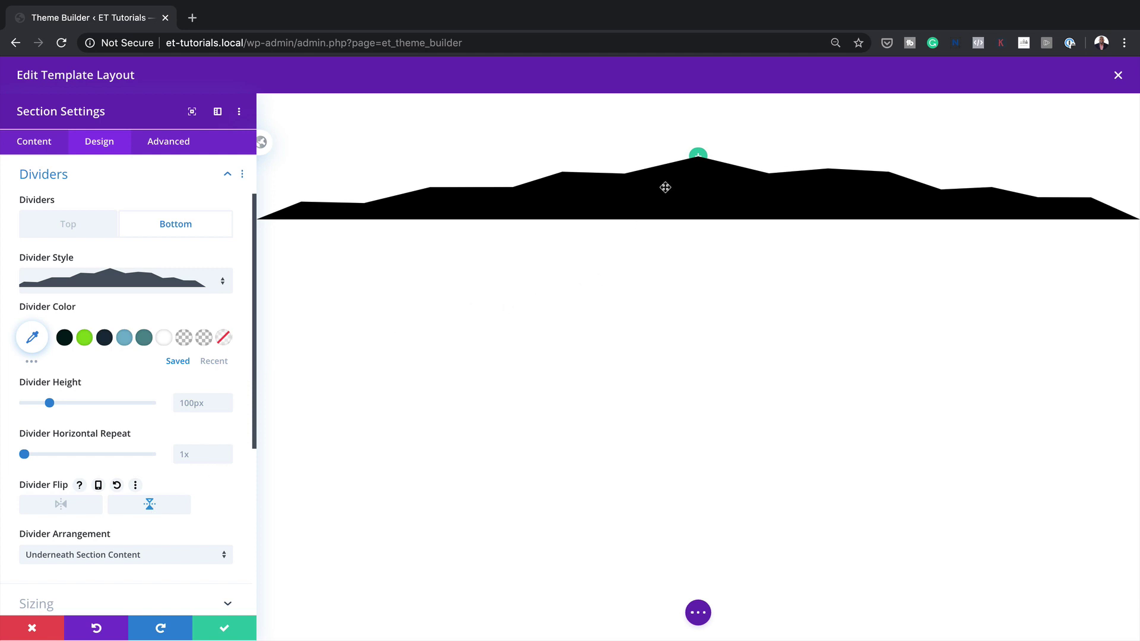
# Step: Set the bottom divider's color to #ffee00 and its height to 25vw, arranged underneath the section content
pyautogui.click(33, 339)
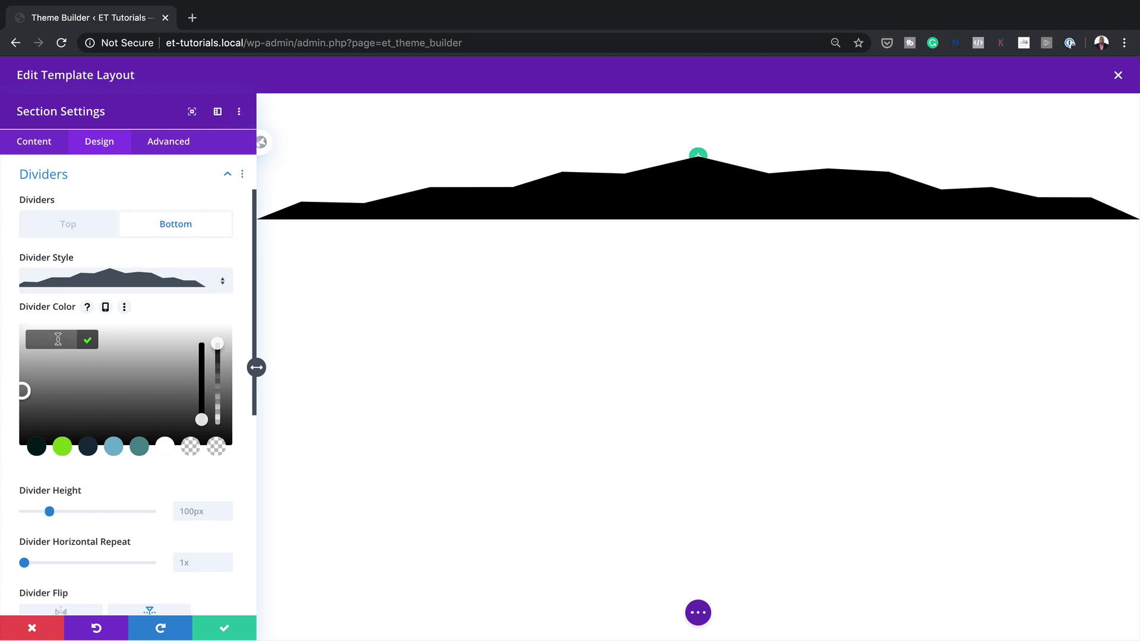
pyautogui.write('#ffee00')
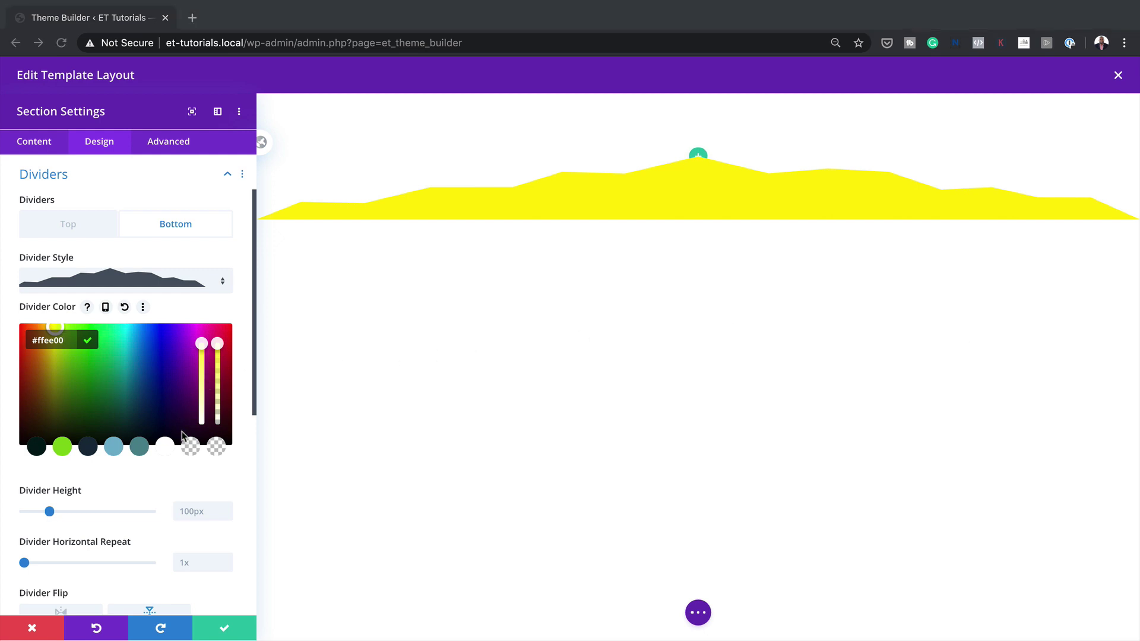
pyautogui.scroll(-3, 182, 437)
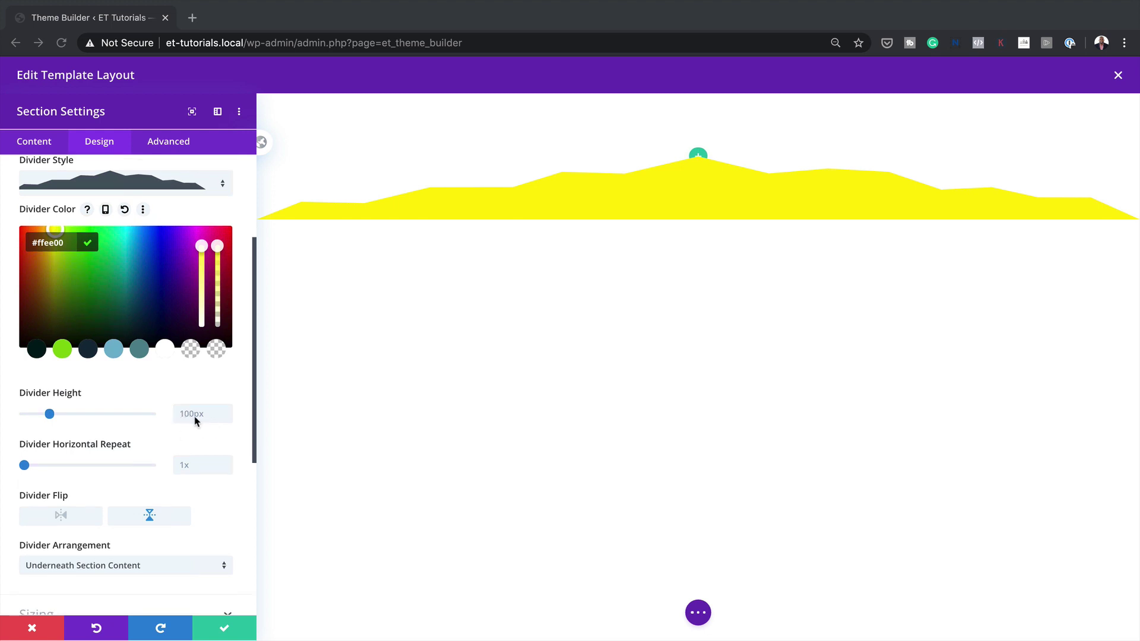
pyautogui.click(197, 418)
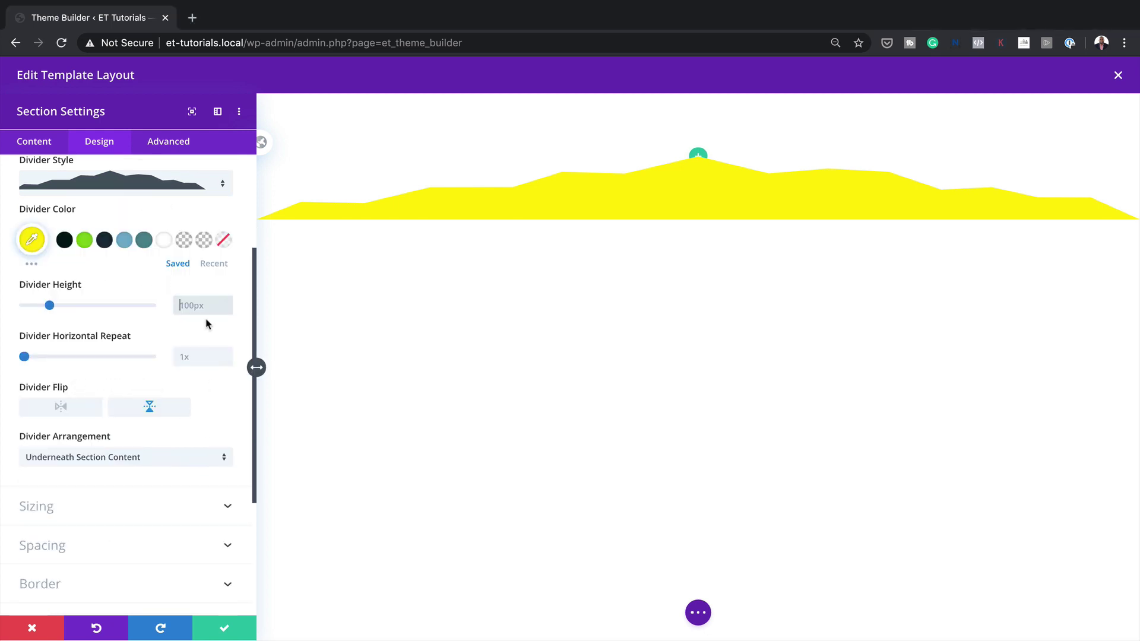
pyautogui.write('25vw')
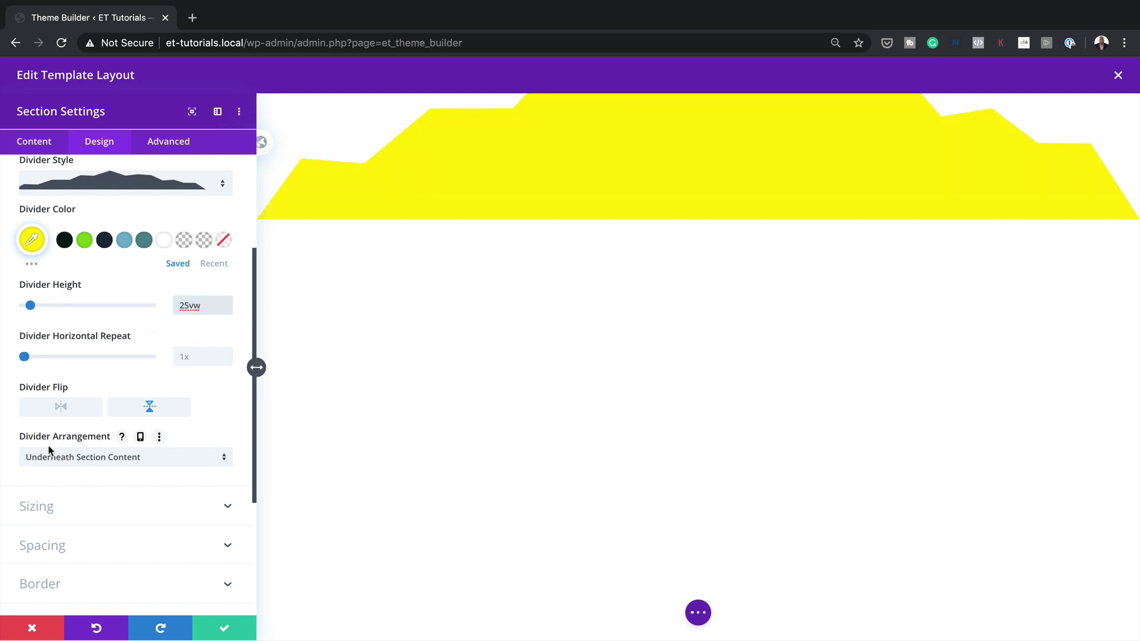
pyautogui.click(138, 459)
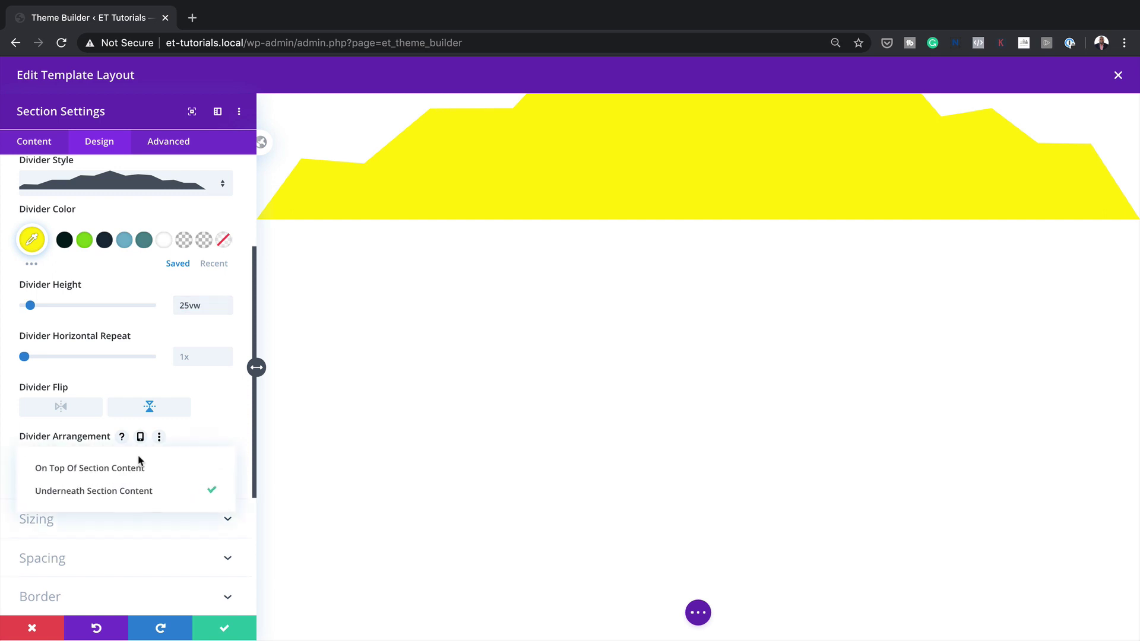
pyautogui.click(189, 501)
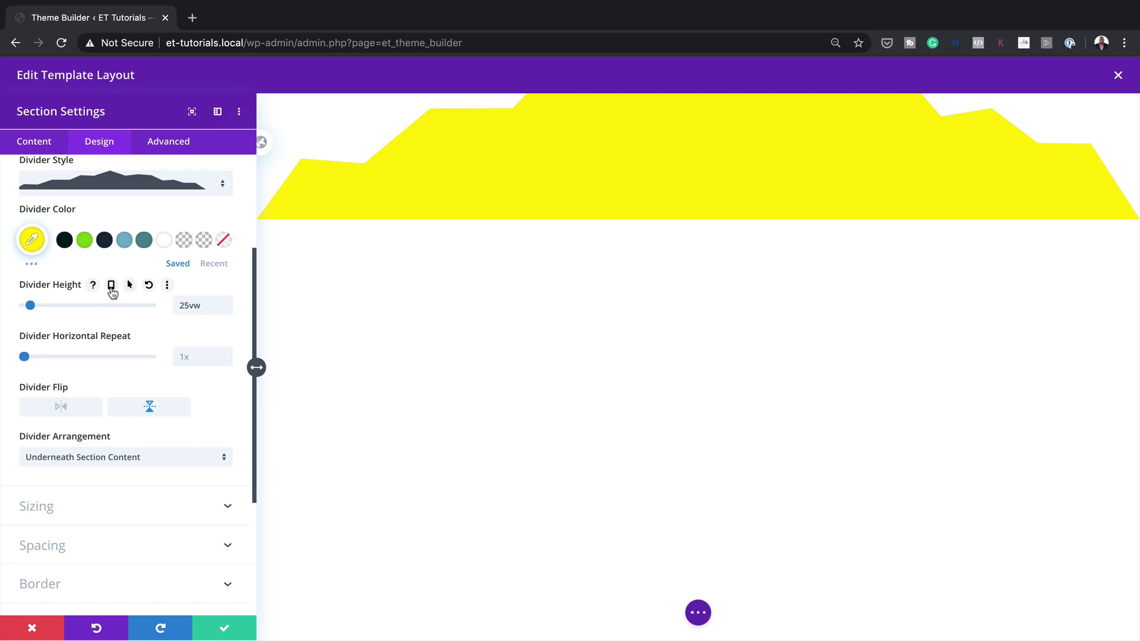
# Step: Enable responsive divider heights, set the tablet height to 77vw, and open the phone height for editing
pyautogui.click(111, 287)
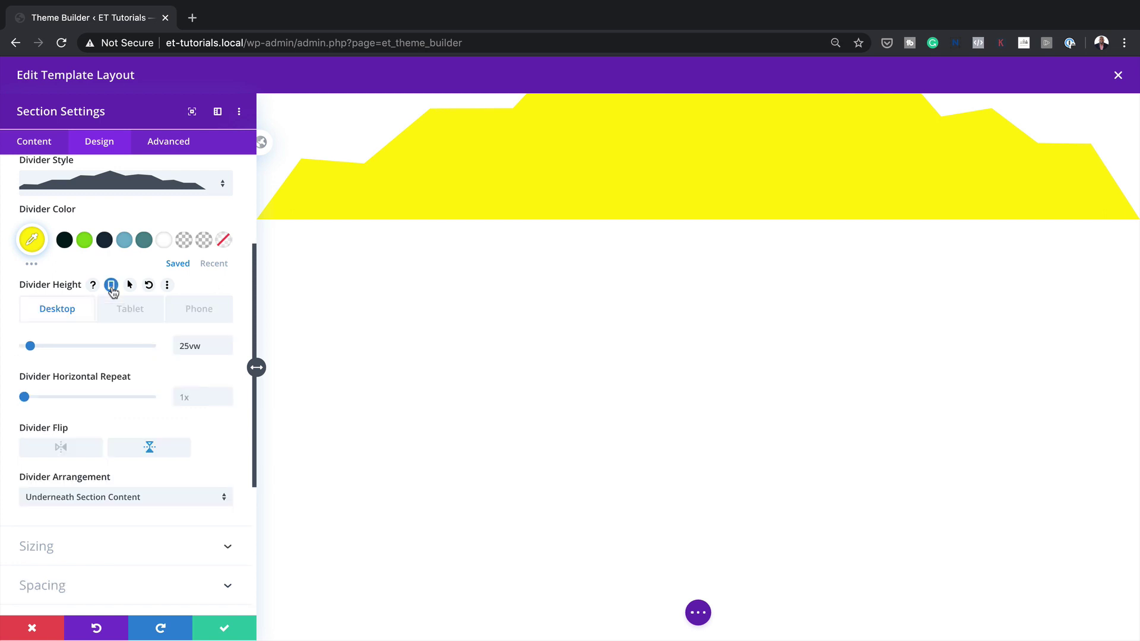
pyautogui.click(131, 313)
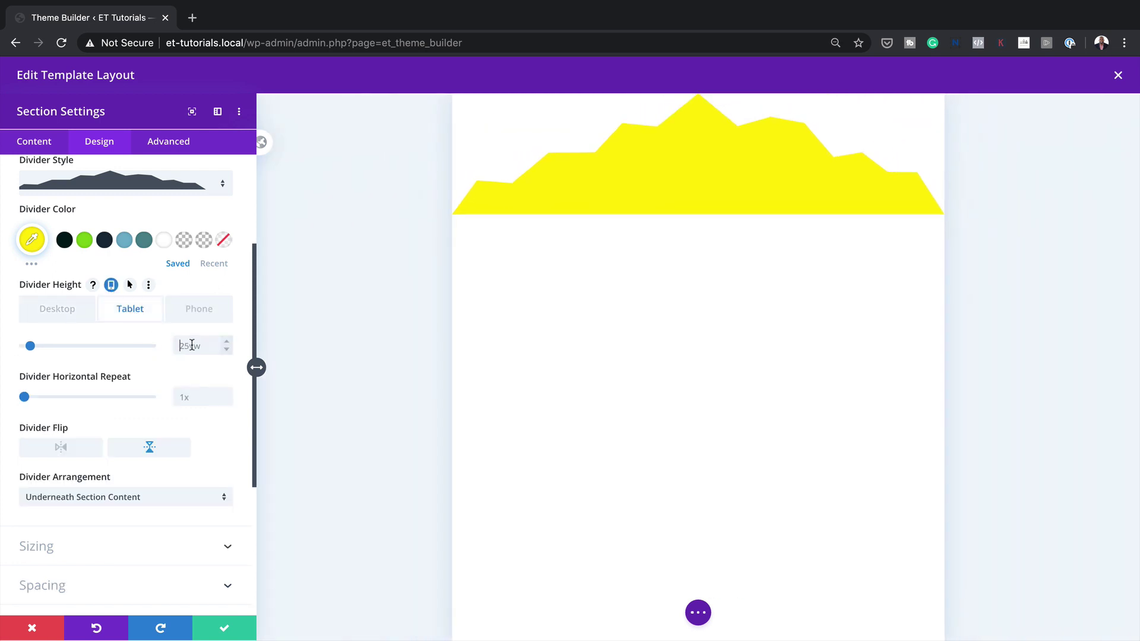
pyautogui.write('77vw')
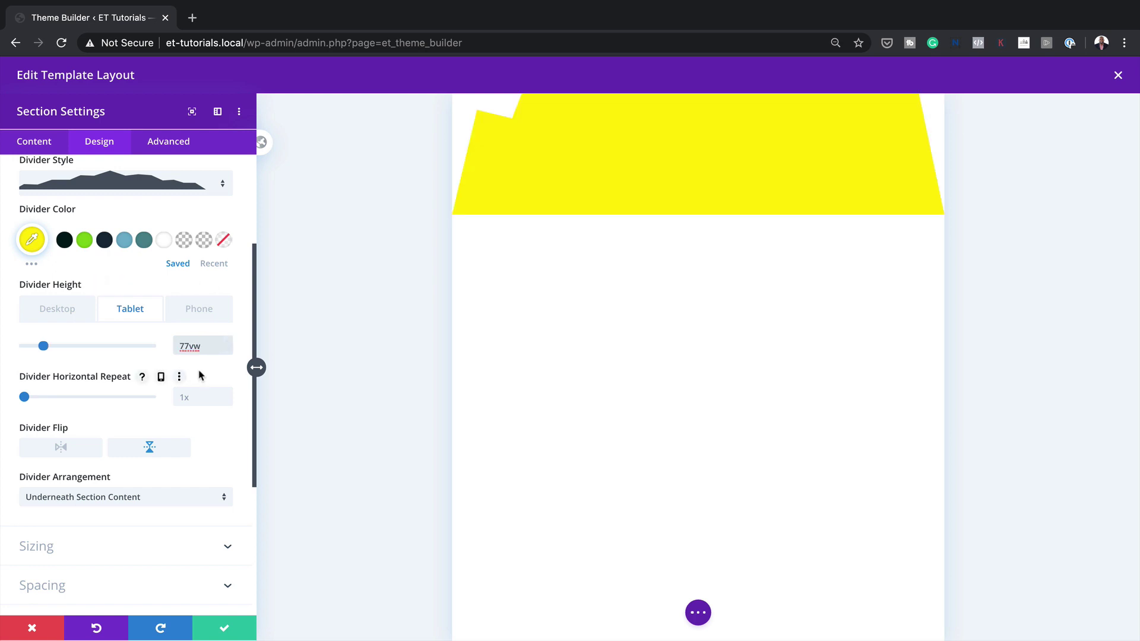
pyautogui.click(201, 311)
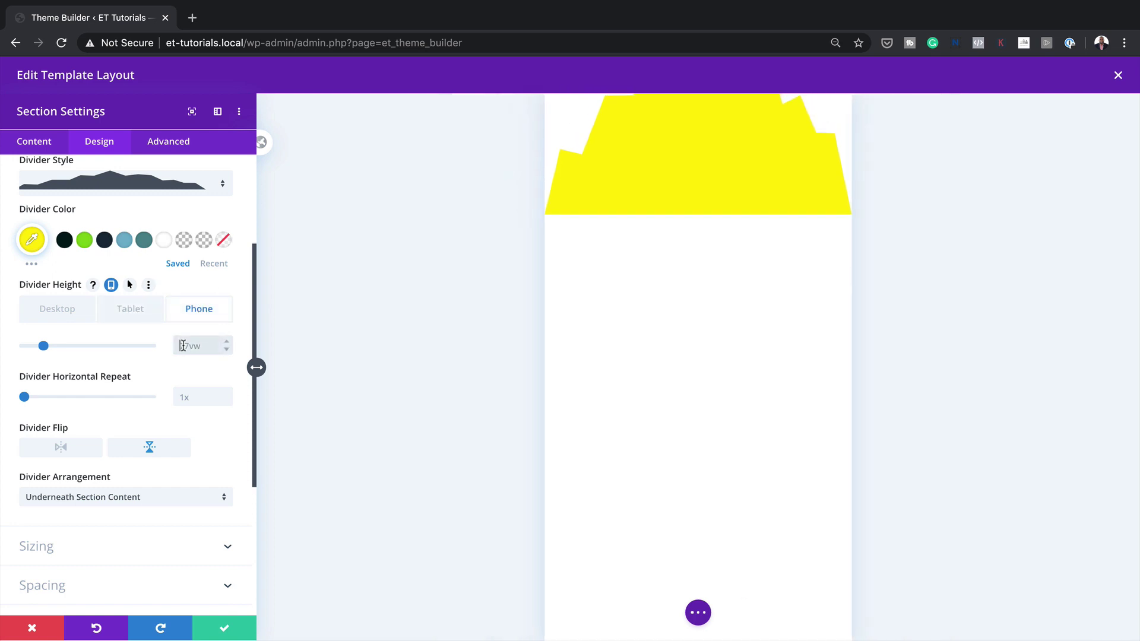
pyautogui.click(185, 347)
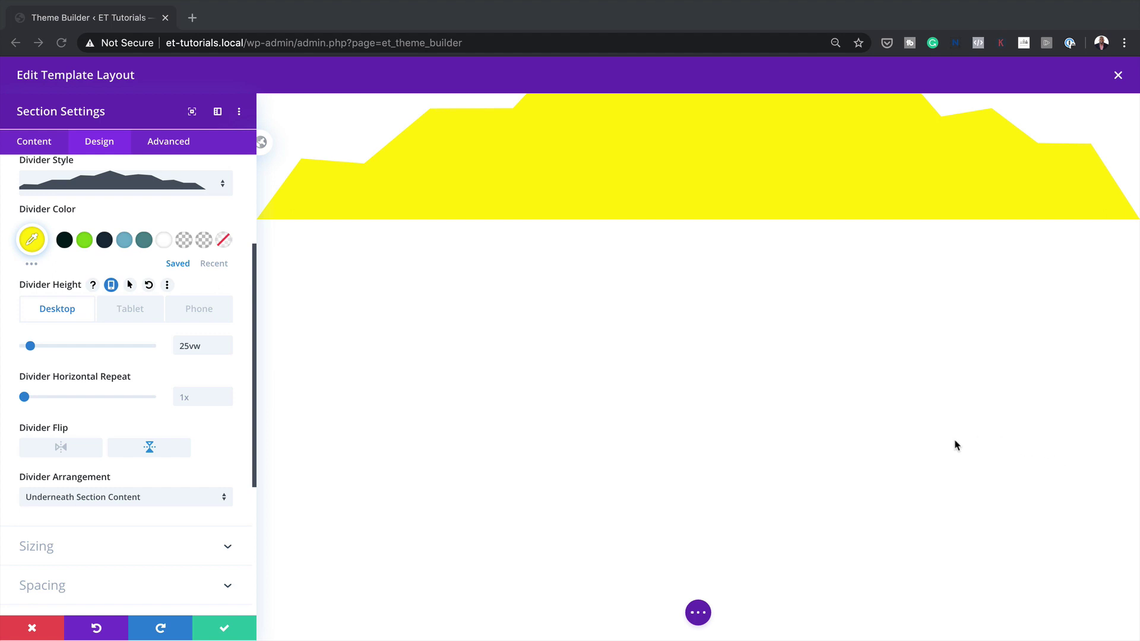
# Step: Set the section's top and bottom padding to a linked 4.6vw and save the section settings
pyautogui.scroll(-3, 202, 541)
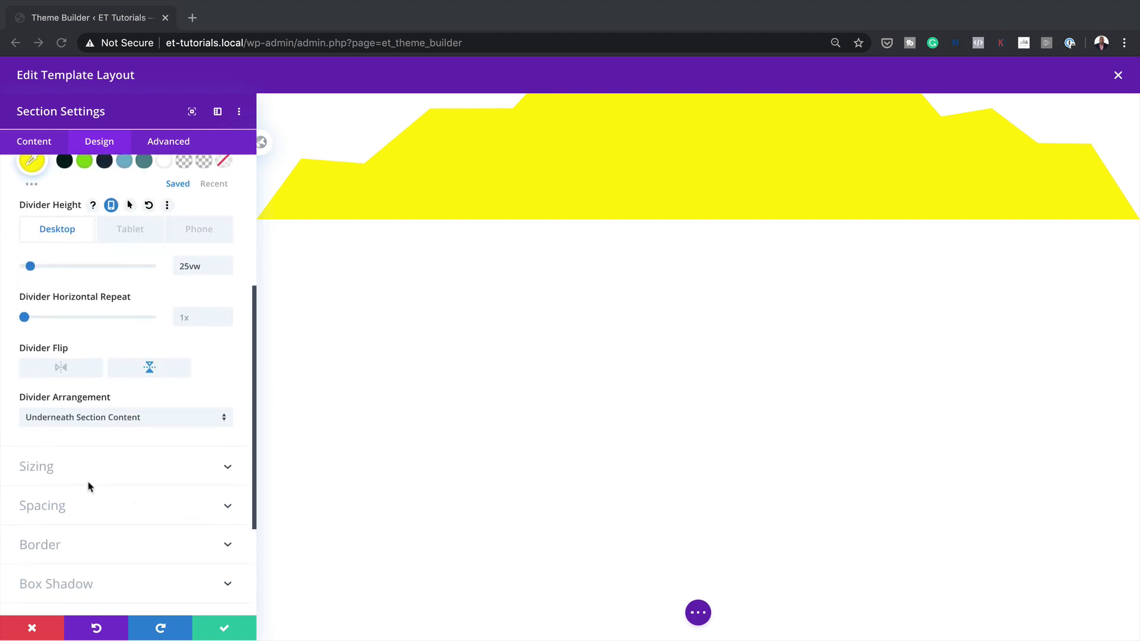
pyautogui.click(73, 509)
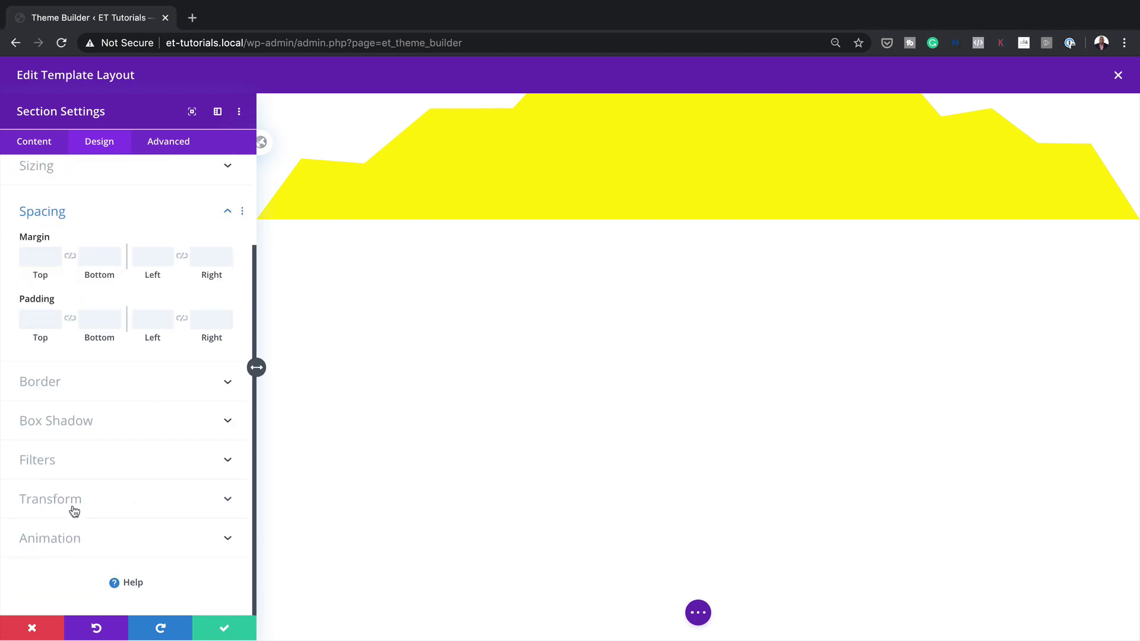
pyautogui.click(36, 320)
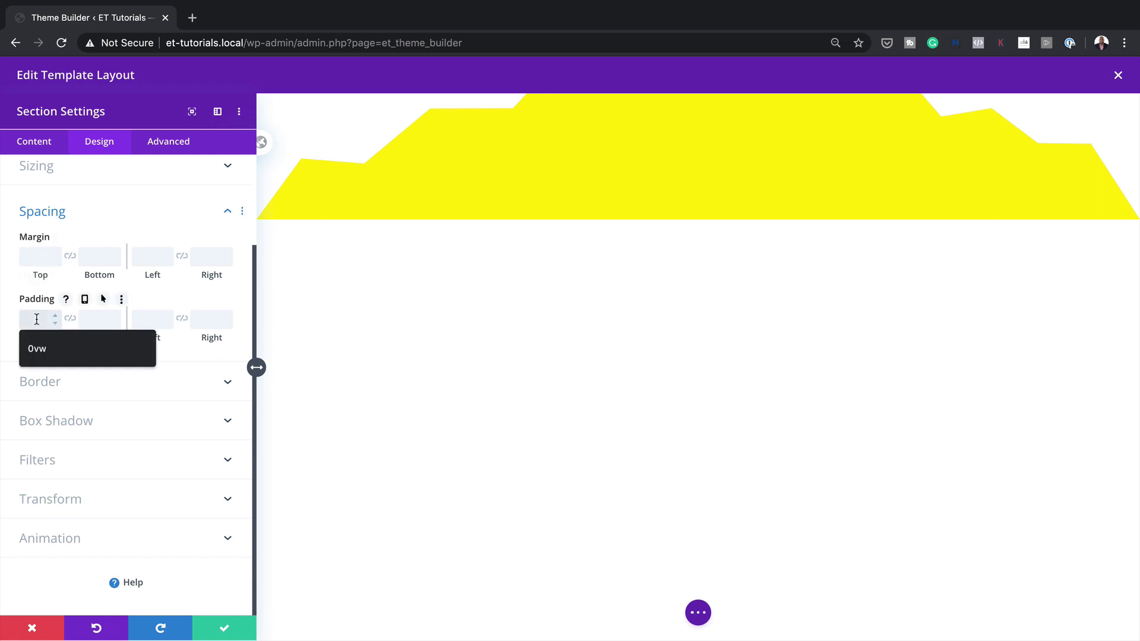
pyautogui.write('4.6vw')
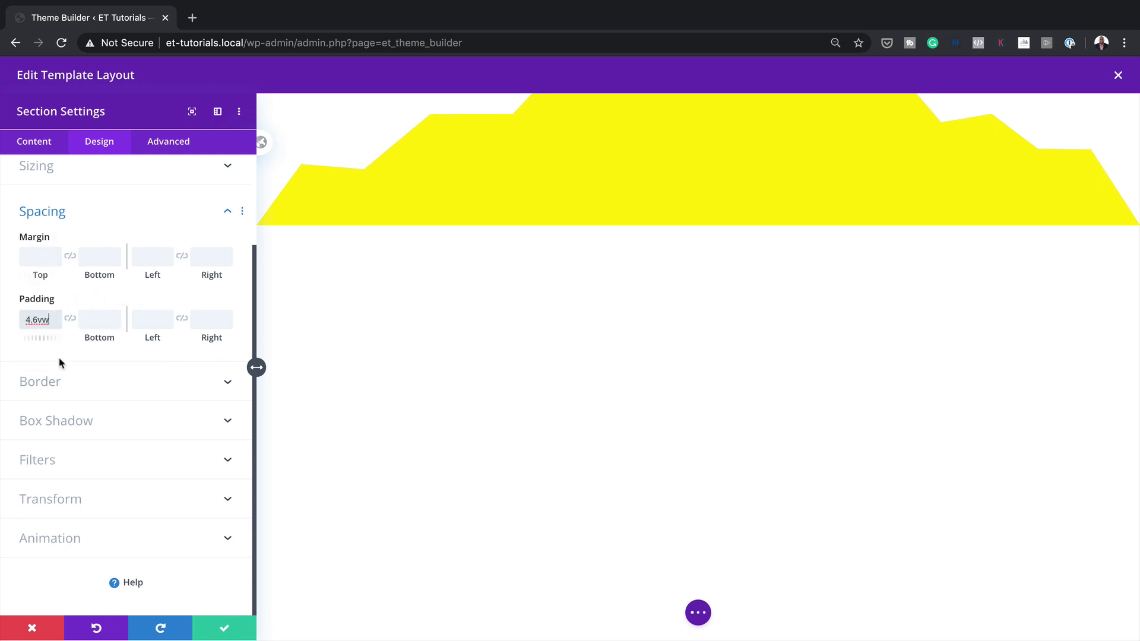
pyautogui.click(71, 320)
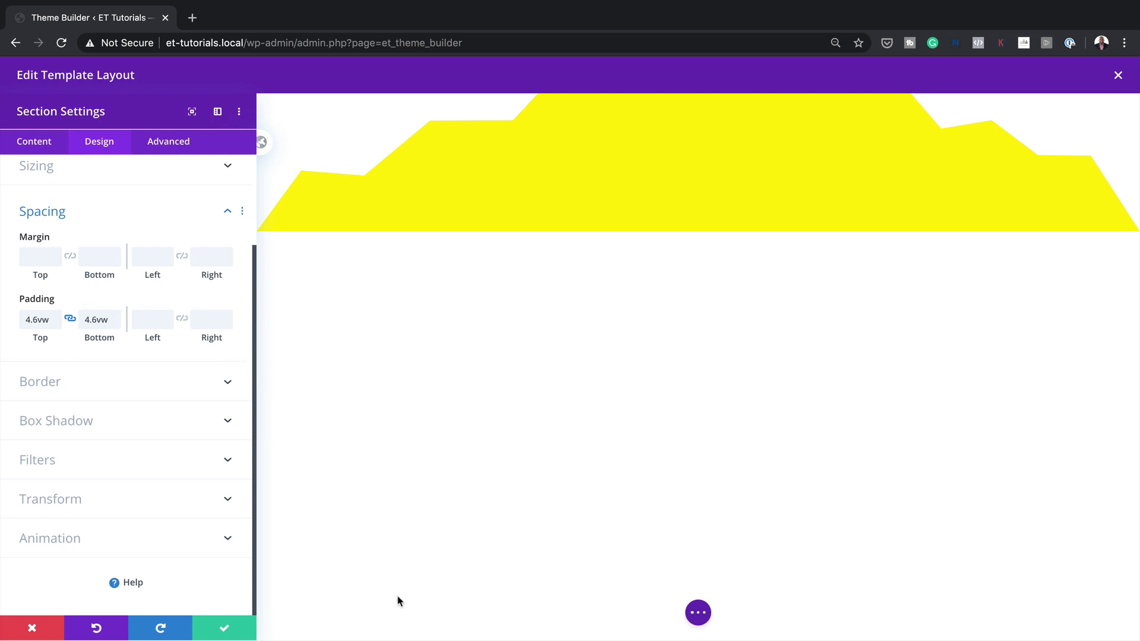
pyautogui.click(226, 629)
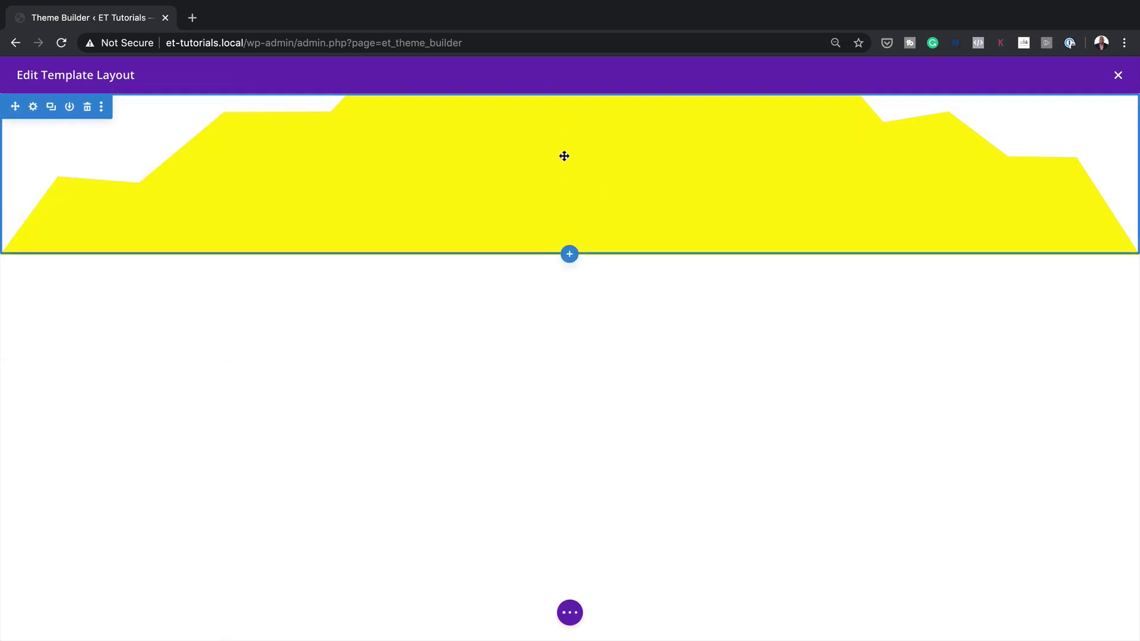
# Step: Switch the layout to wireframe view and insert a single-column row in the section without adding a module
pyautogui.moveTo(582, 133)
pyautogui.moveTo(632, 131)
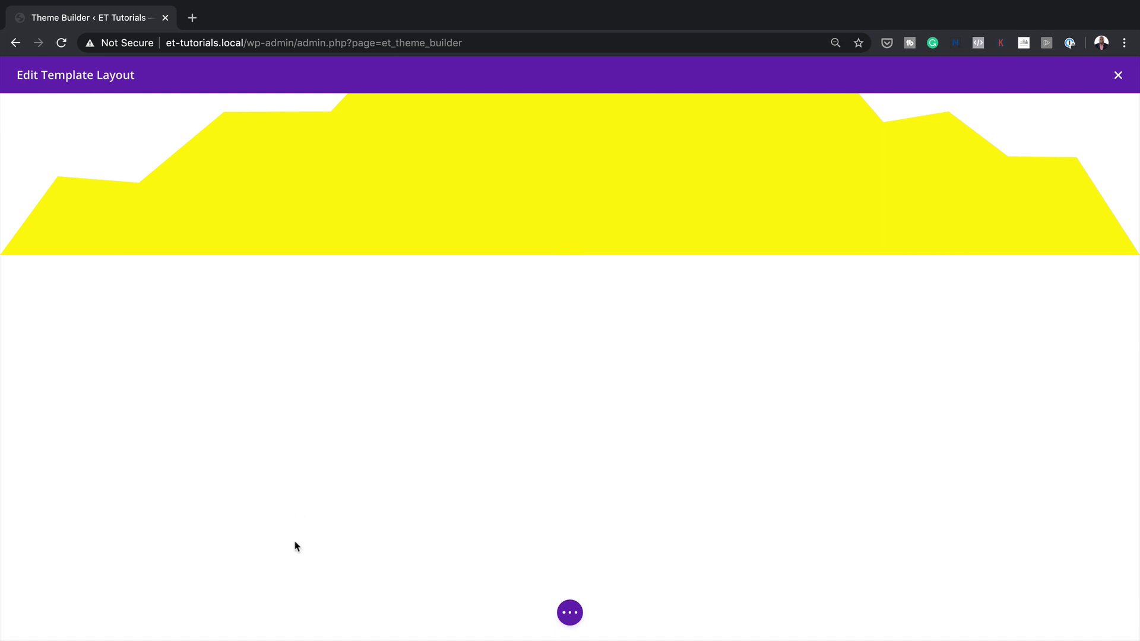
pyautogui.click(570, 613)
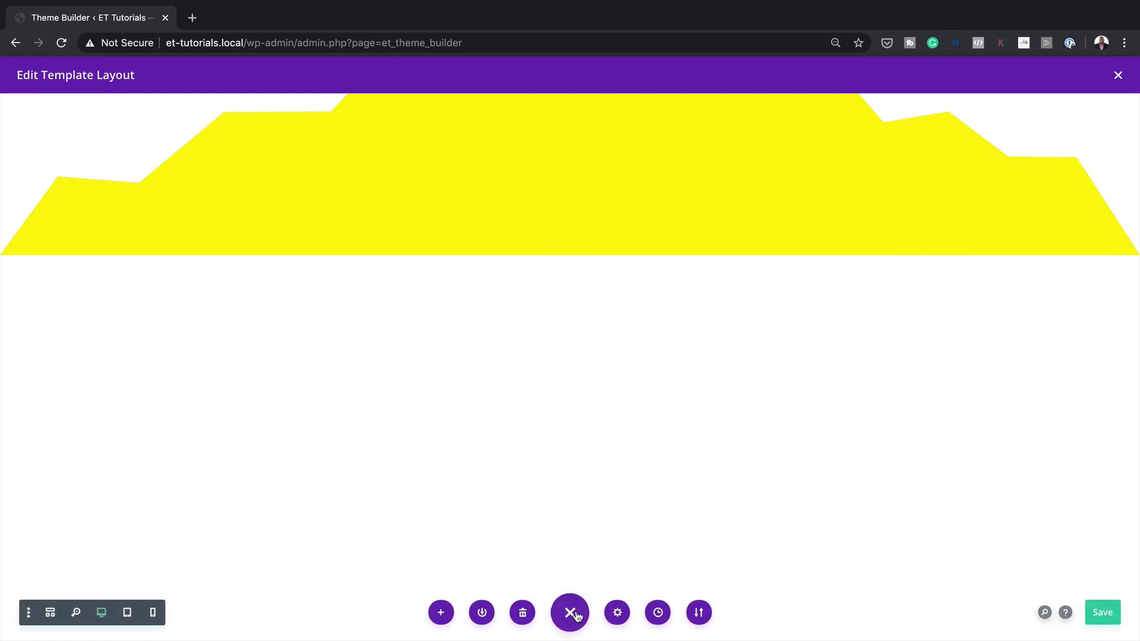
pyautogui.click(51, 616)
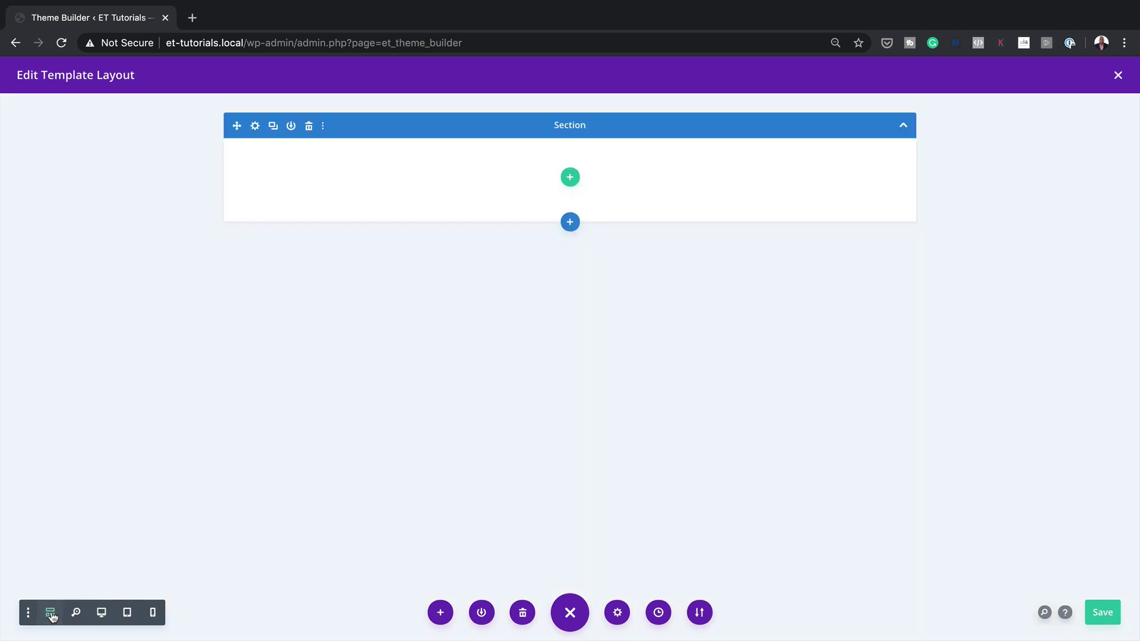
pyautogui.click(572, 178)
pyautogui.click(493, 278)
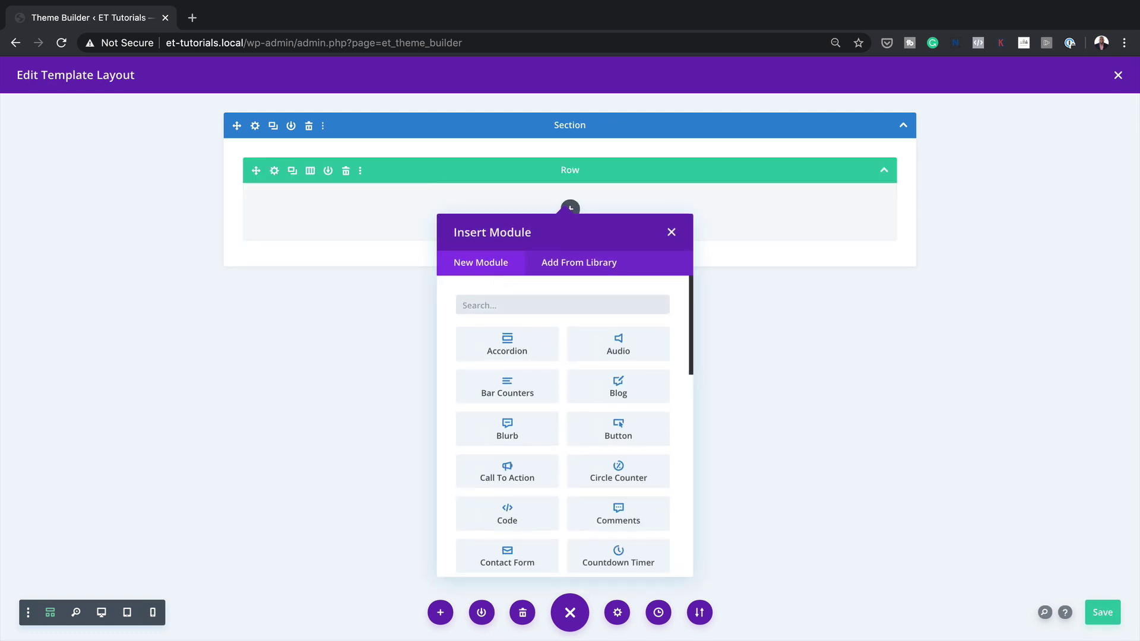
pyautogui.click(672, 234)
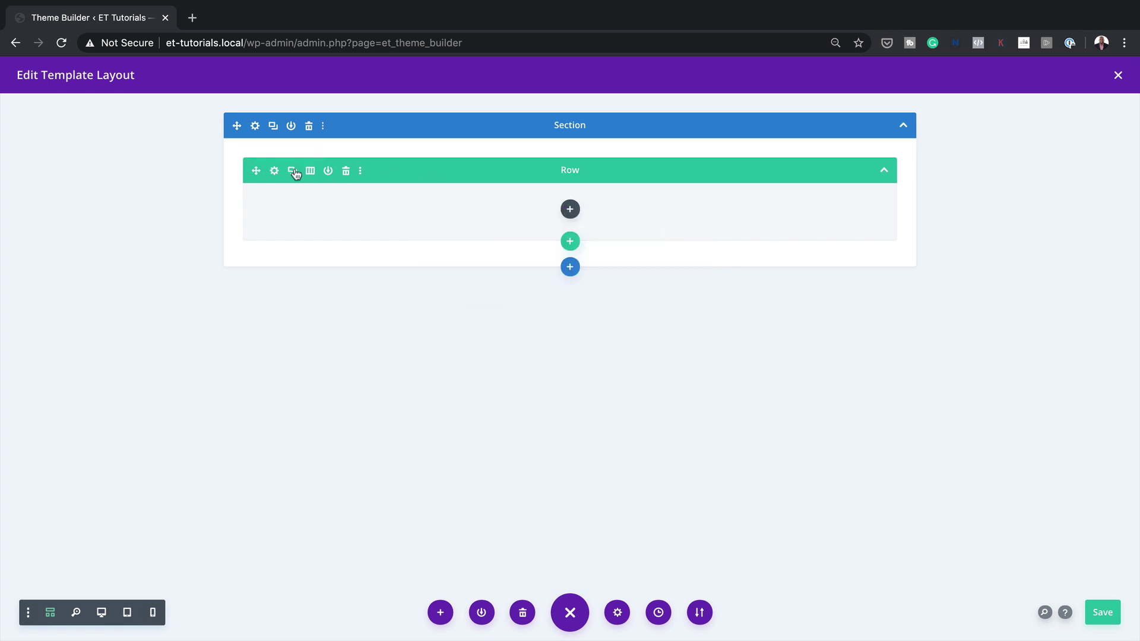
# Step: Return to the desktop view while editing the new row and give it a custom gutter width of 1
pyautogui.click(275, 172)
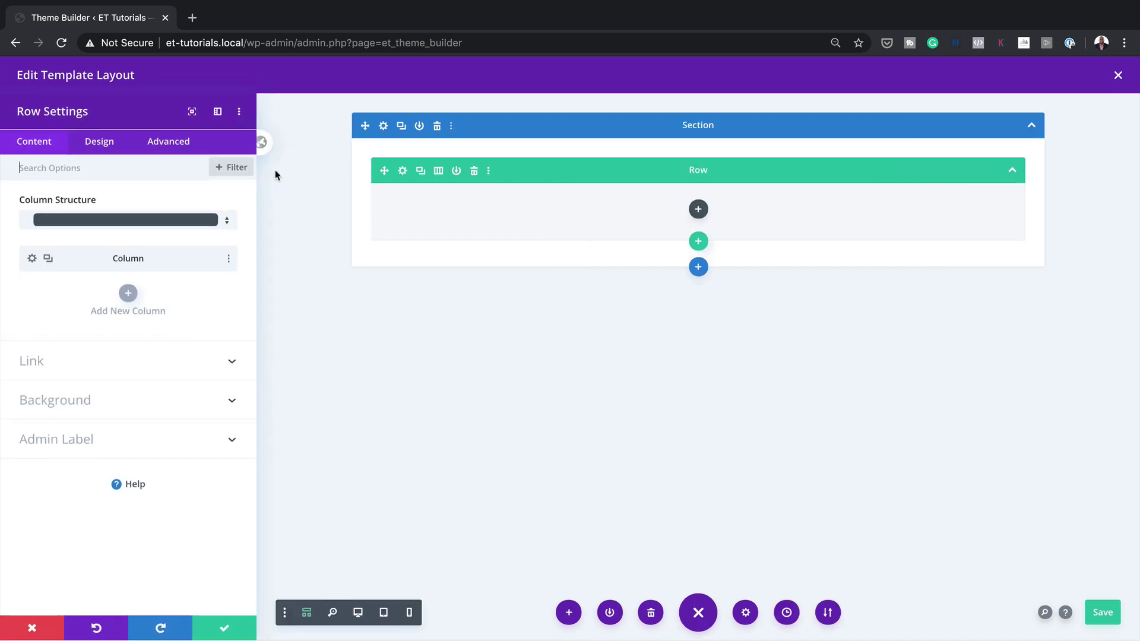
pyautogui.click(358, 615)
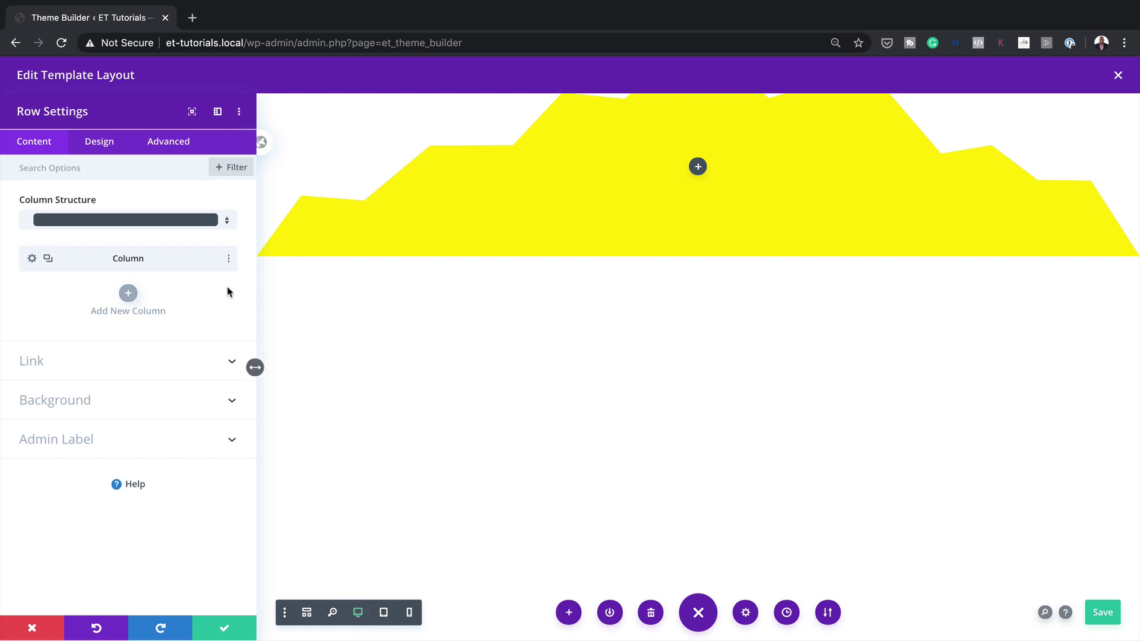
pyautogui.click(107, 148)
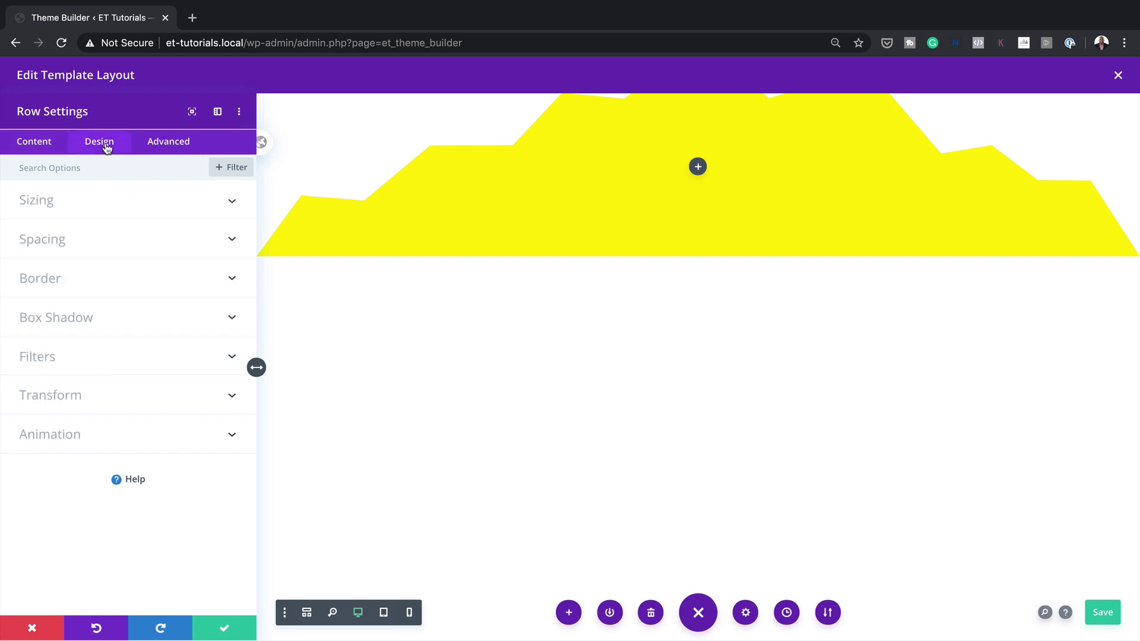
pyautogui.click(66, 207)
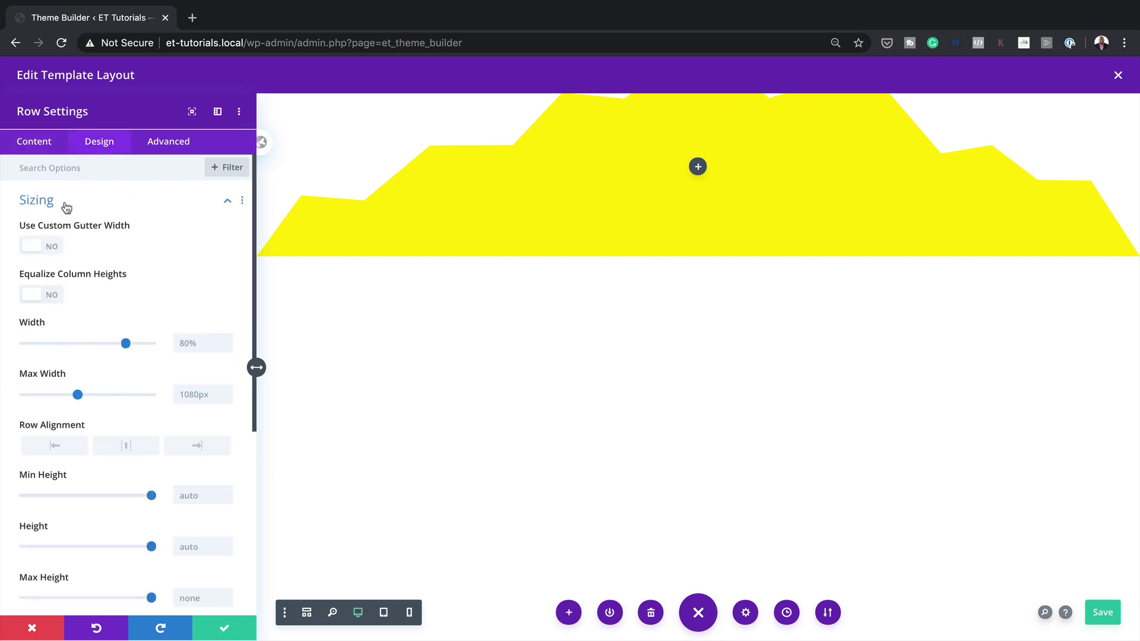
pyautogui.click(52, 248)
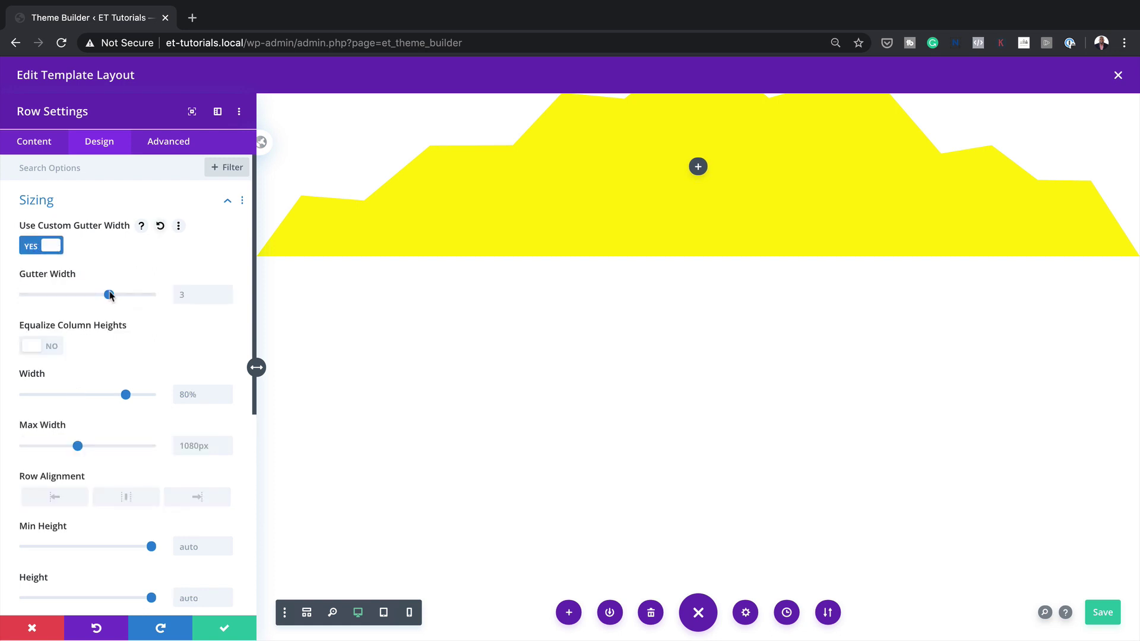
pyautogui.moveTo(110, 295); pyautogui.dragTo(31, 297)
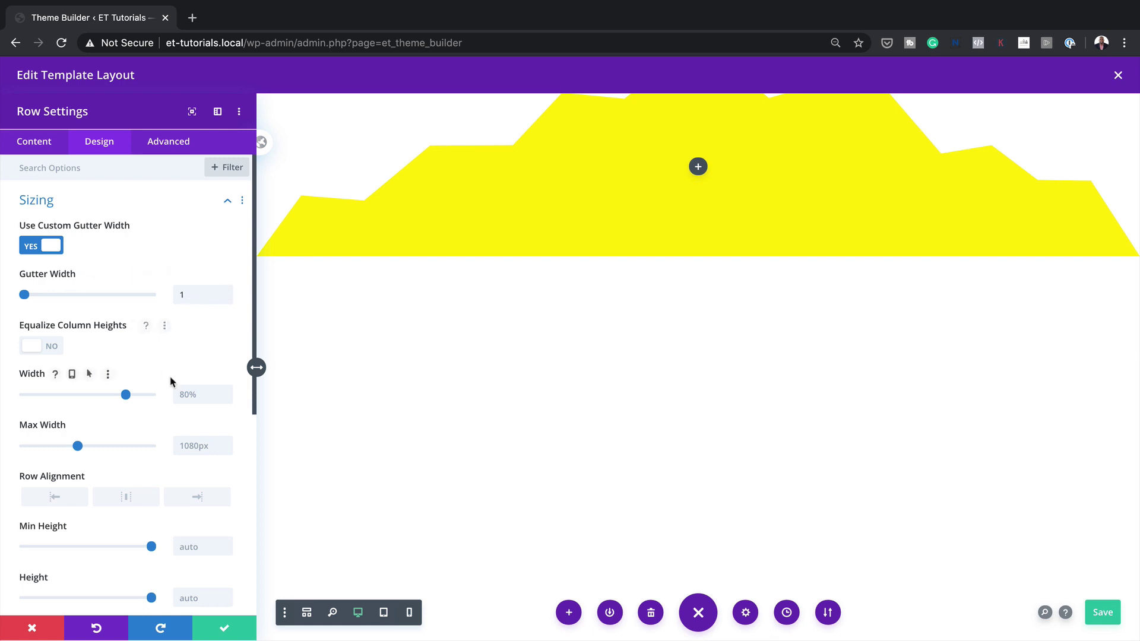
# Step: Set both the row's width and its maximum width to 100%
pyautogui.click(189, 402)
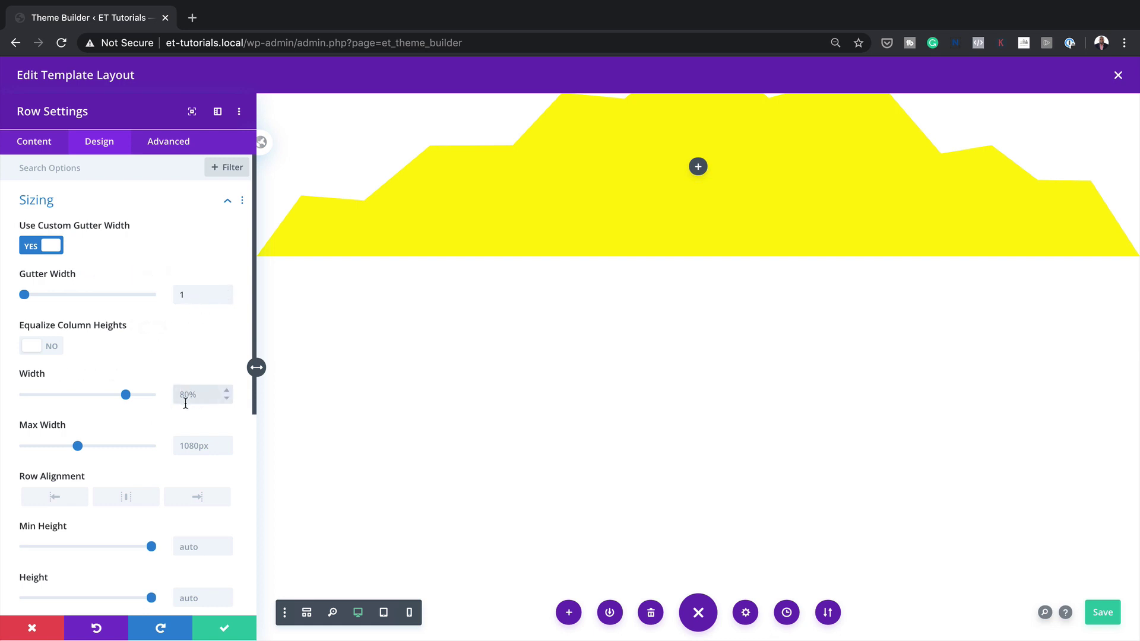
pyautogui.write('100%')
pyautogui.hotkey('shift', 'Left')
pyautogui.hotkey('shift', 'Left')
pyautogui.hotkey('shift', 'Left')
pyautogui.press('super+c')
pyautogui.click(193, 446)
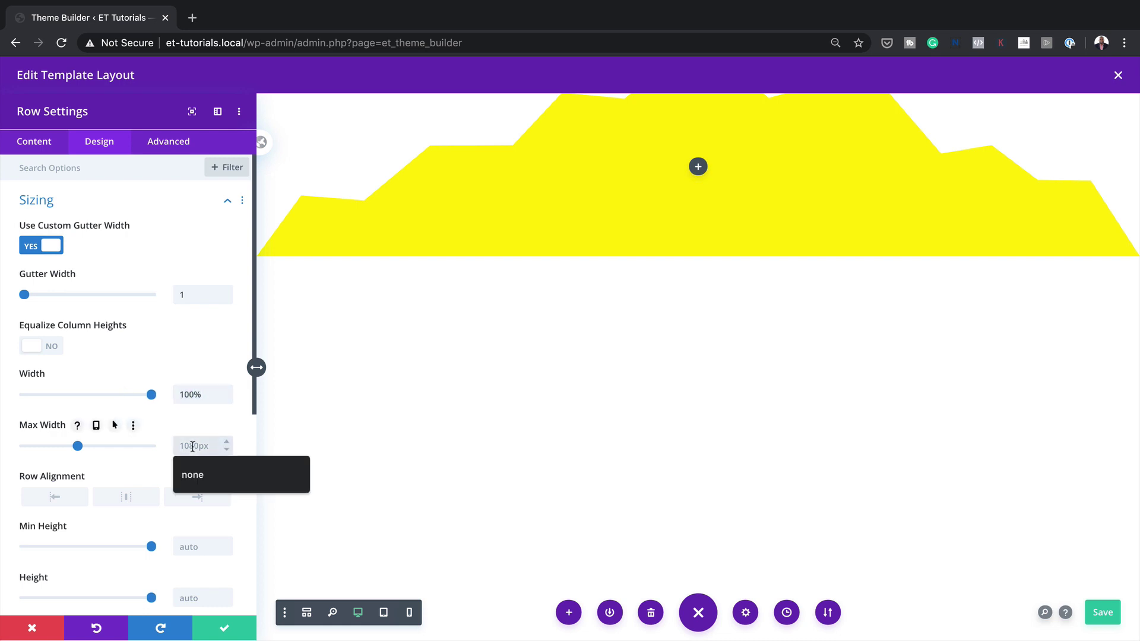
pyautogui.press('super+v')
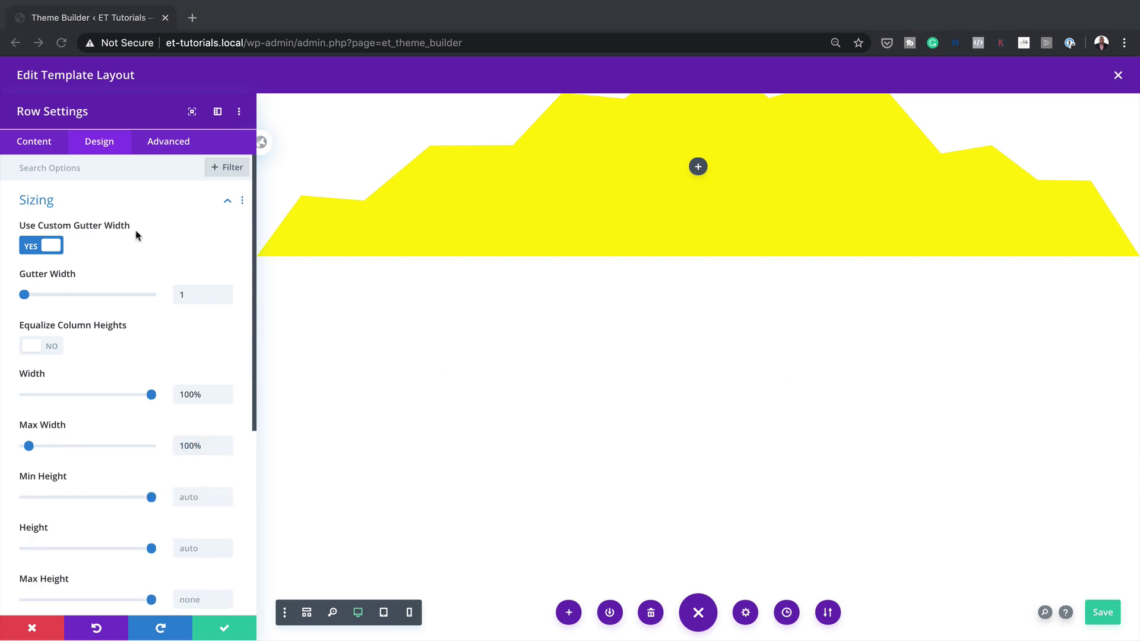
# Step: Set the row's top and bottom padding to a linked 2vw and save the row settings
pyautogui.scroll(-5, 159, 430)
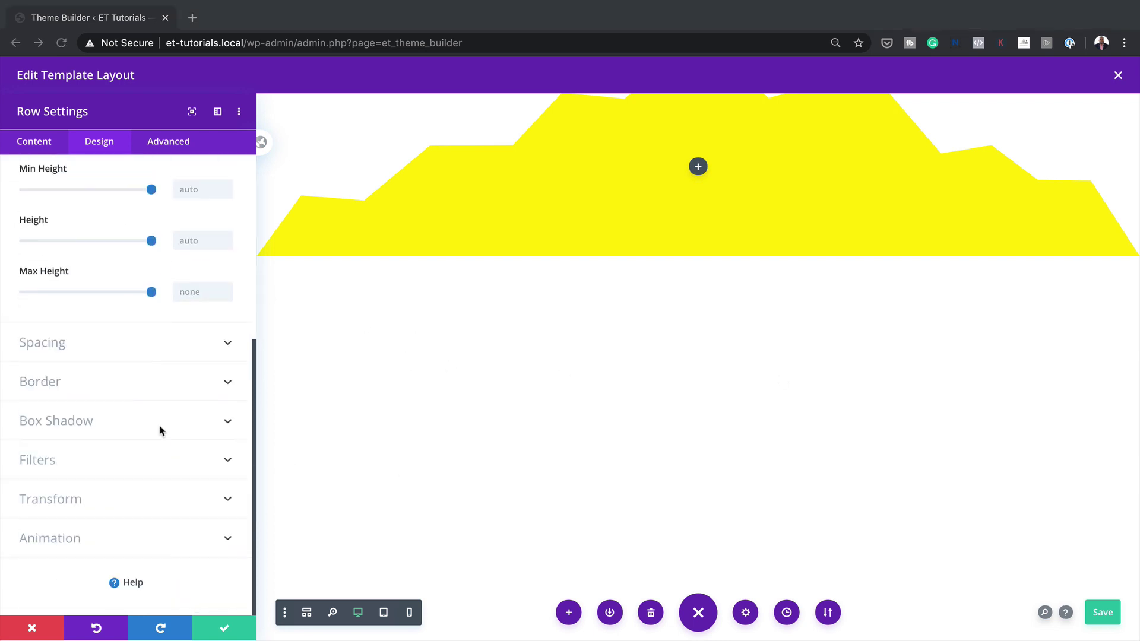
pyautogui.click(53, 347)
pyautogui.click(27, 320)
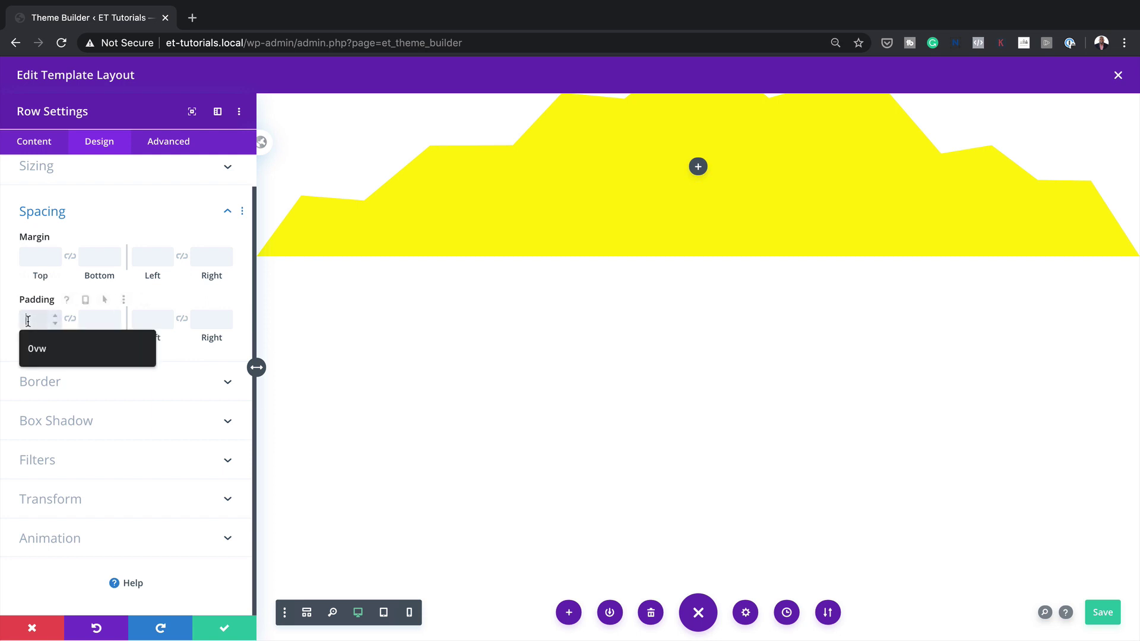
pyautogui.write('2vw')
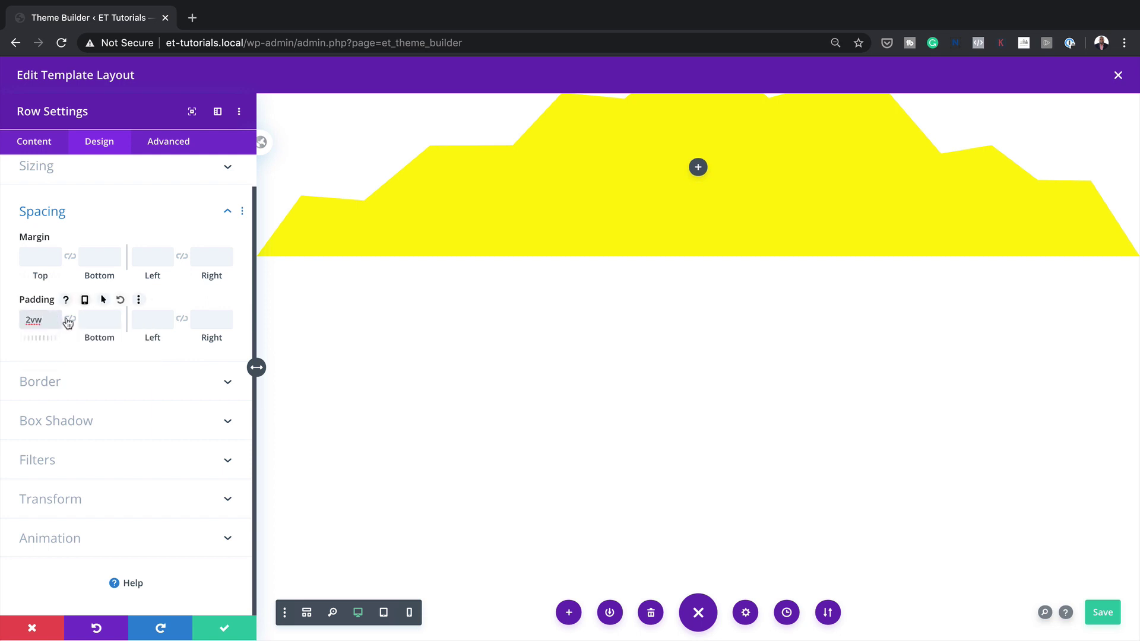
pyautogui.click(70, 321)
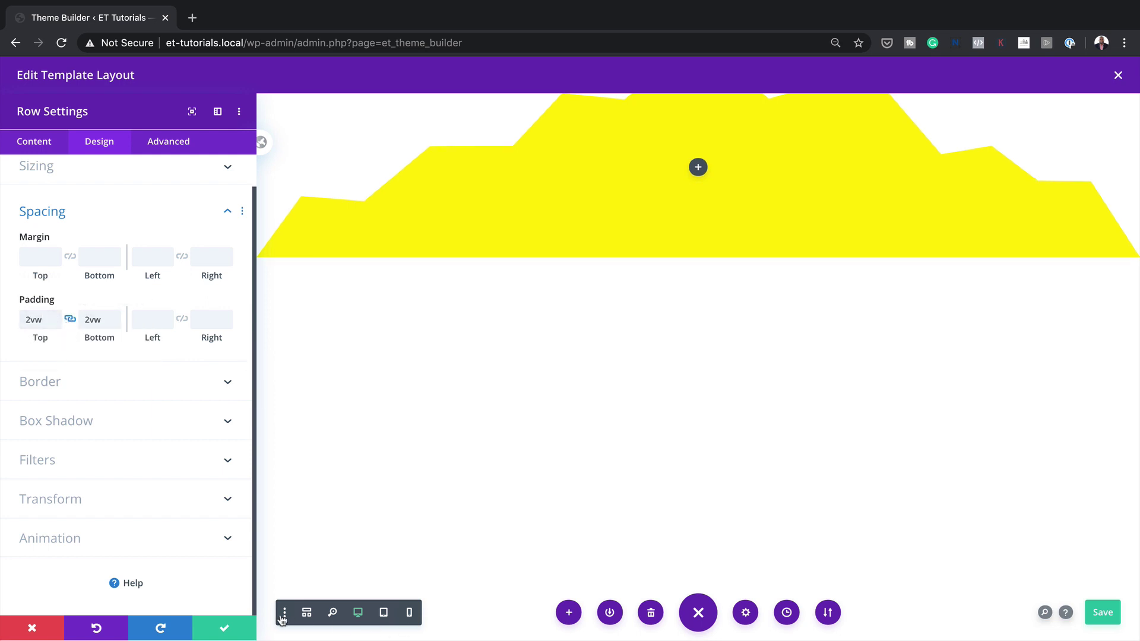
pyautogui.click(224, 628)
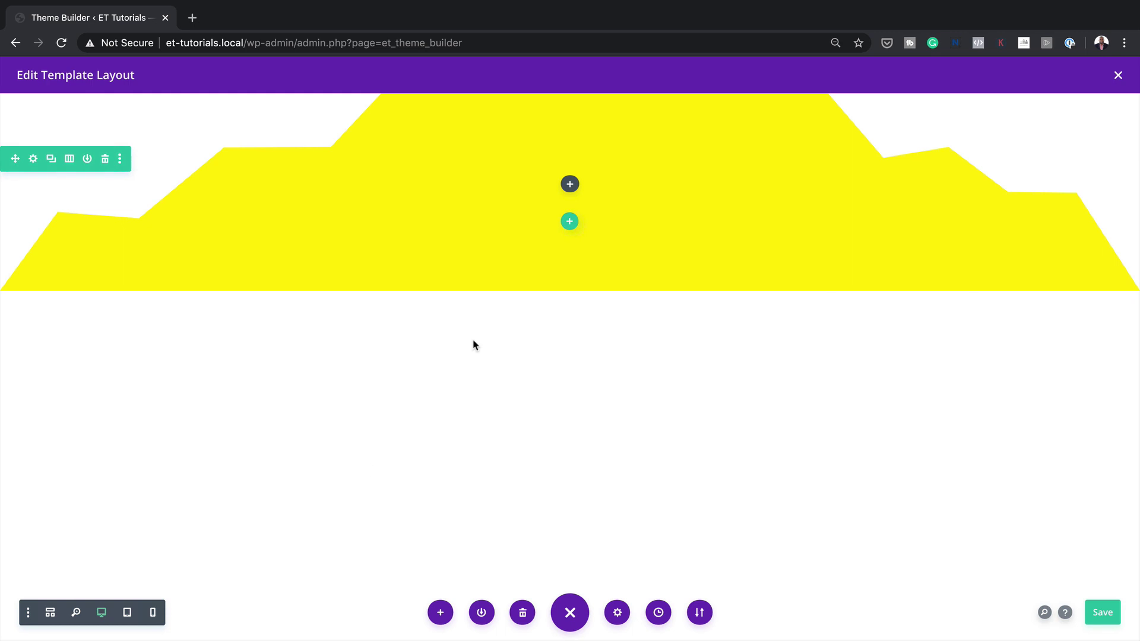
# Step: Add a Text module to the row and replace its placeholder body text with "404"
pyautogui.click(571, 186)
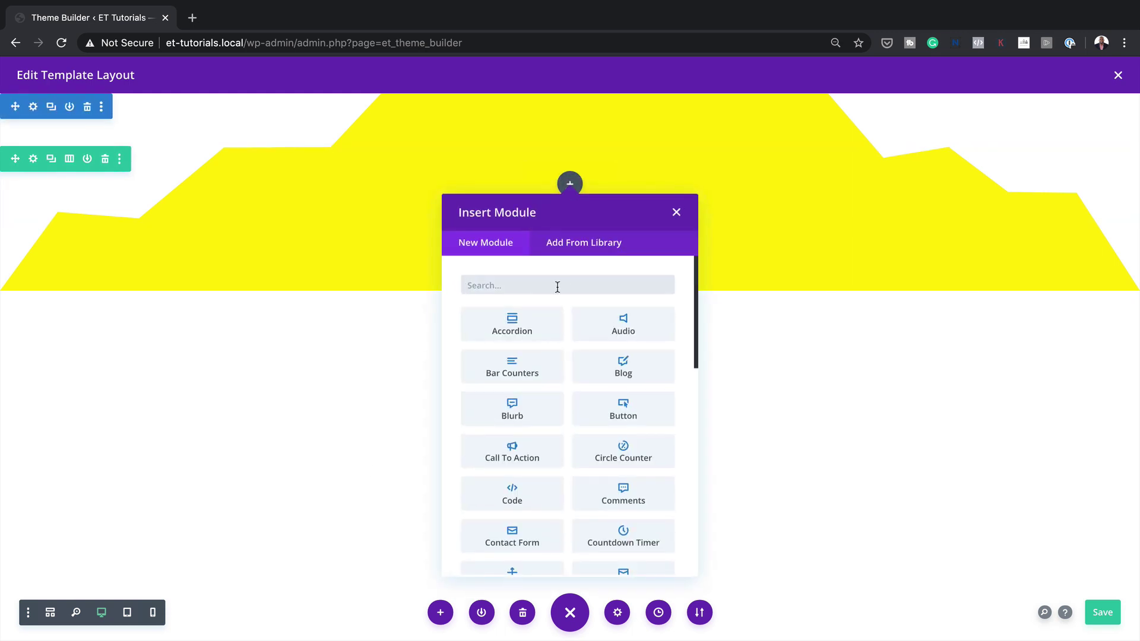
pyautogui.write('text')
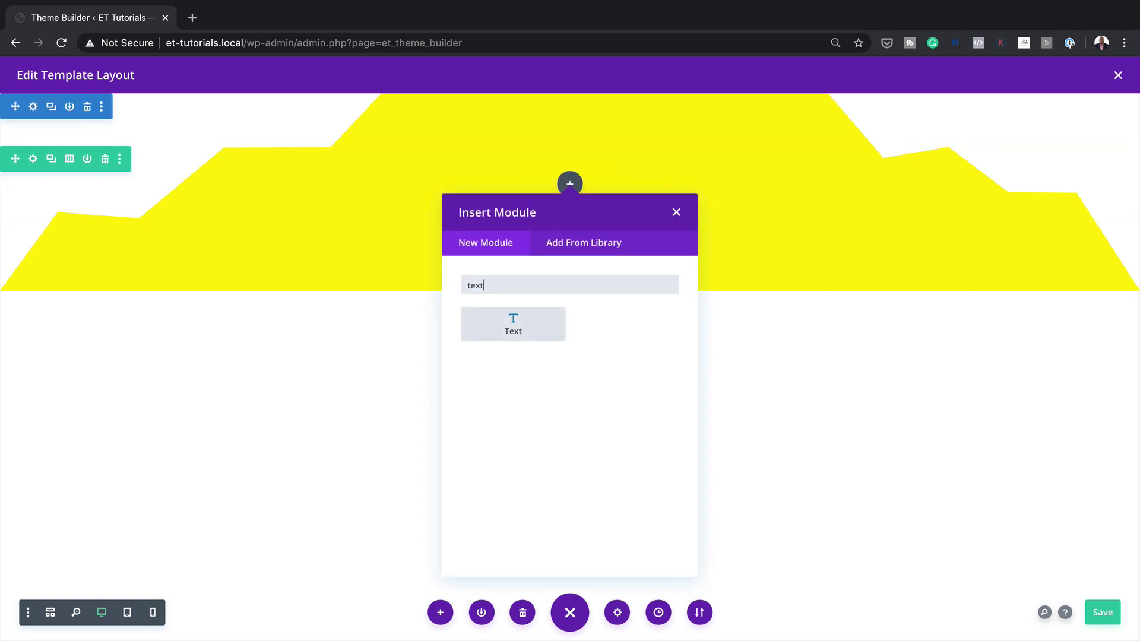
pyautogui.click(532, 322)
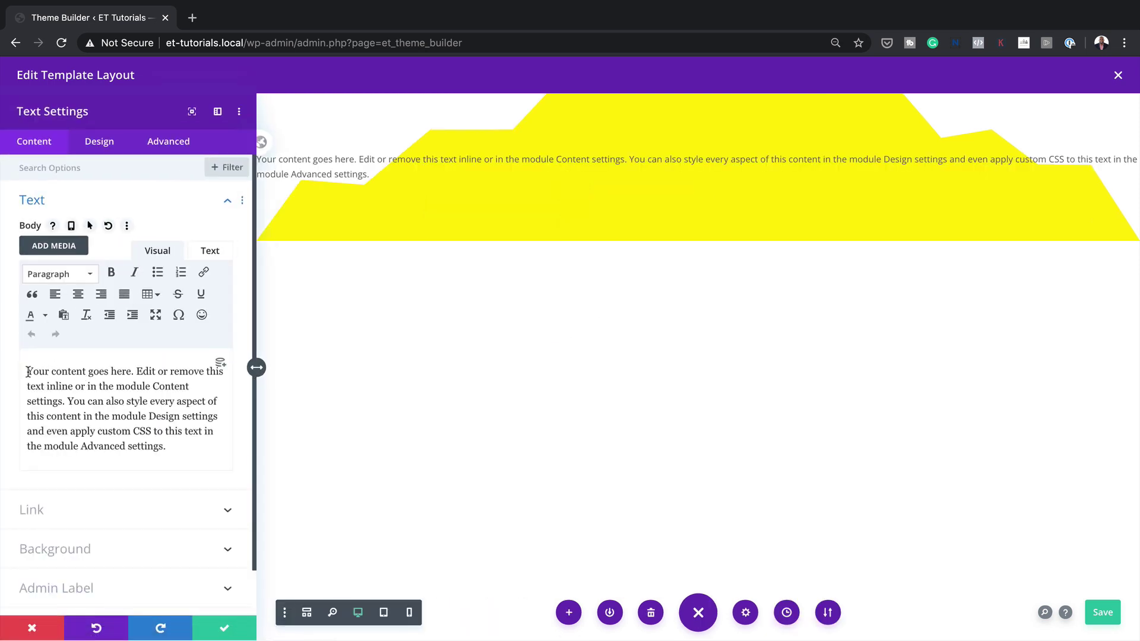
pyautogui.moveTo(27, 371); pyautogui.dragTo(185, 445)
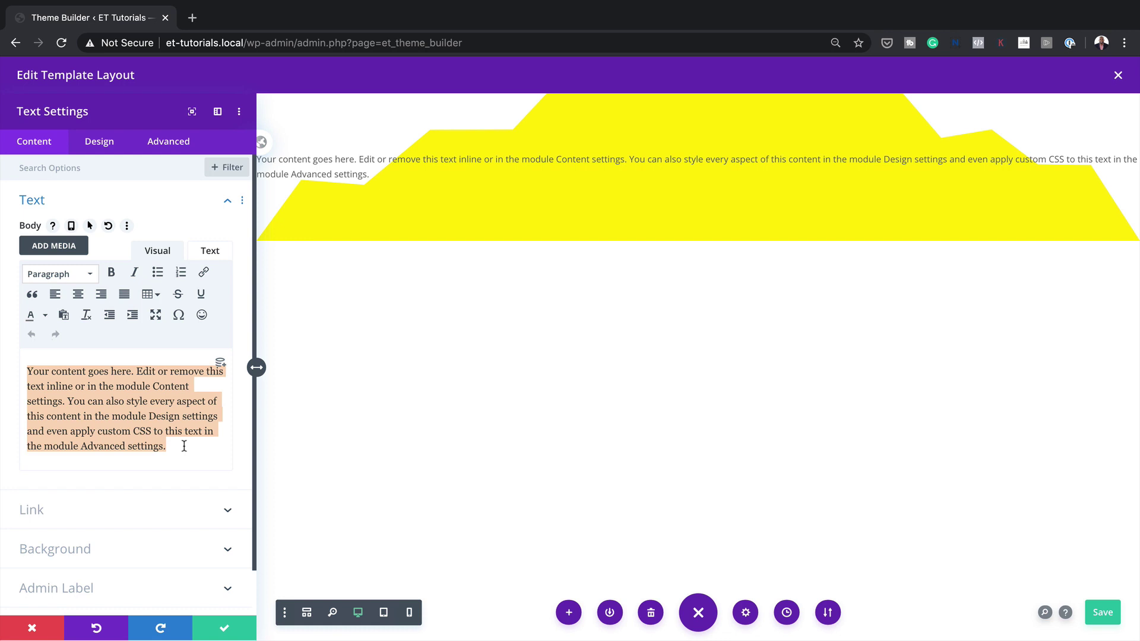
pyautogui.write('404')
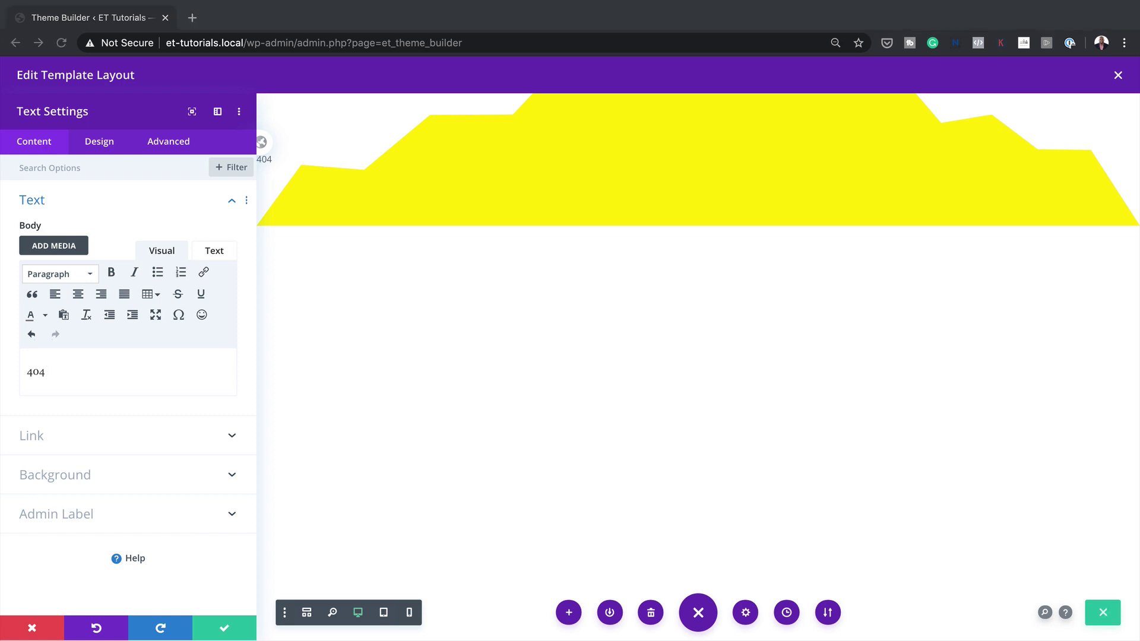
# Step: Set the "404" text's font to Monoton and its text colour to black
pyautogui.click(106, 146)
pyautogui.click(30, 204)
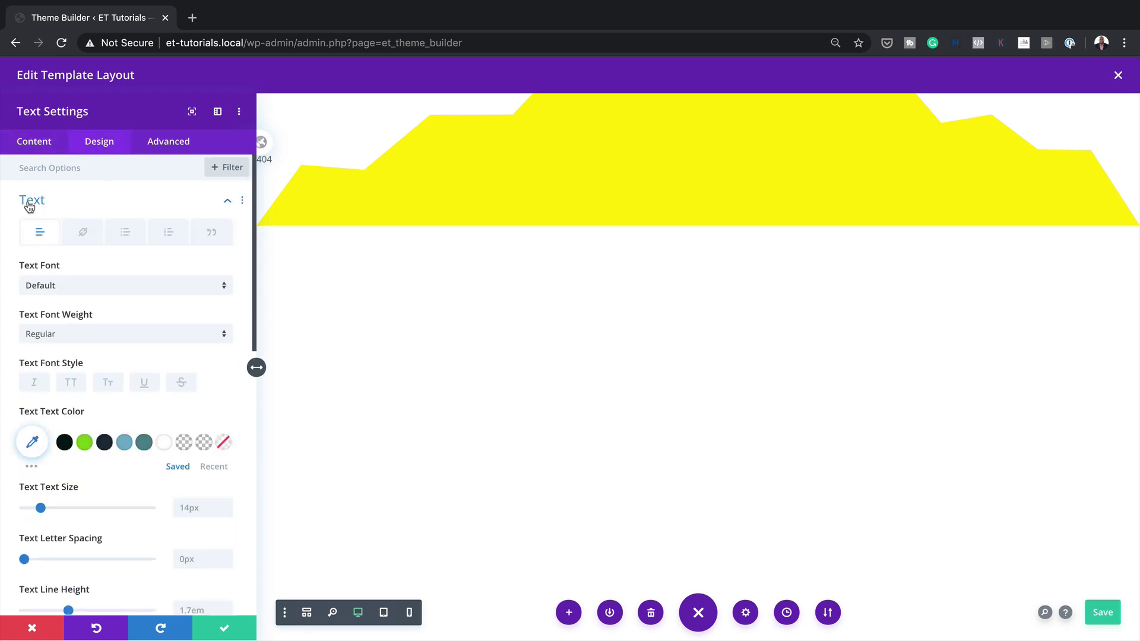
pyautogui.click(91, 290)
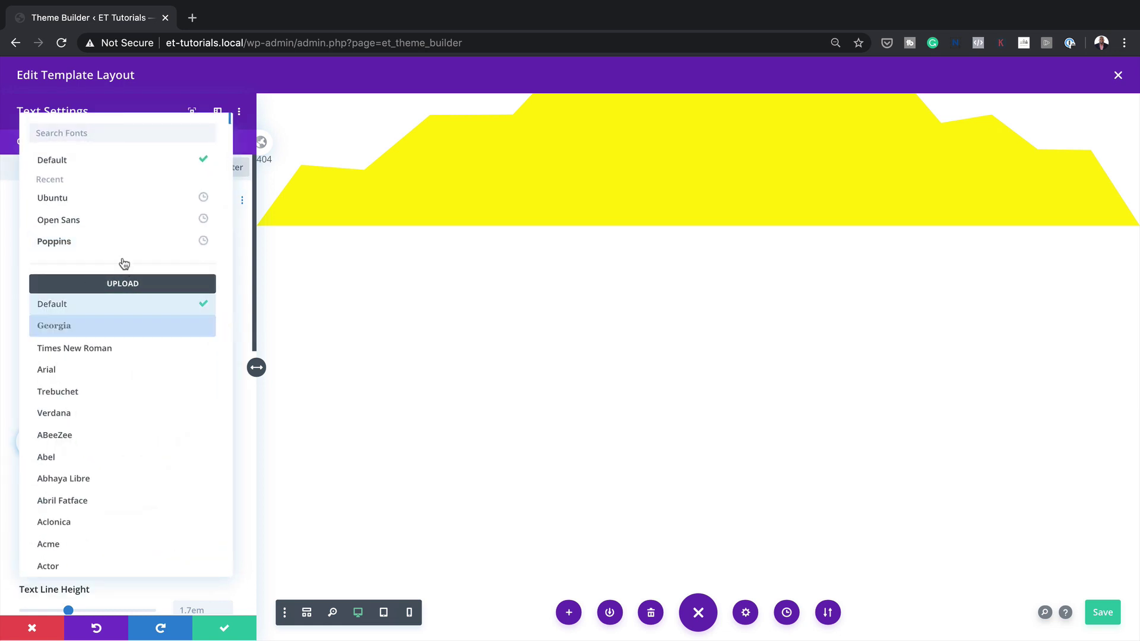
pyautogui.write('Monoton')
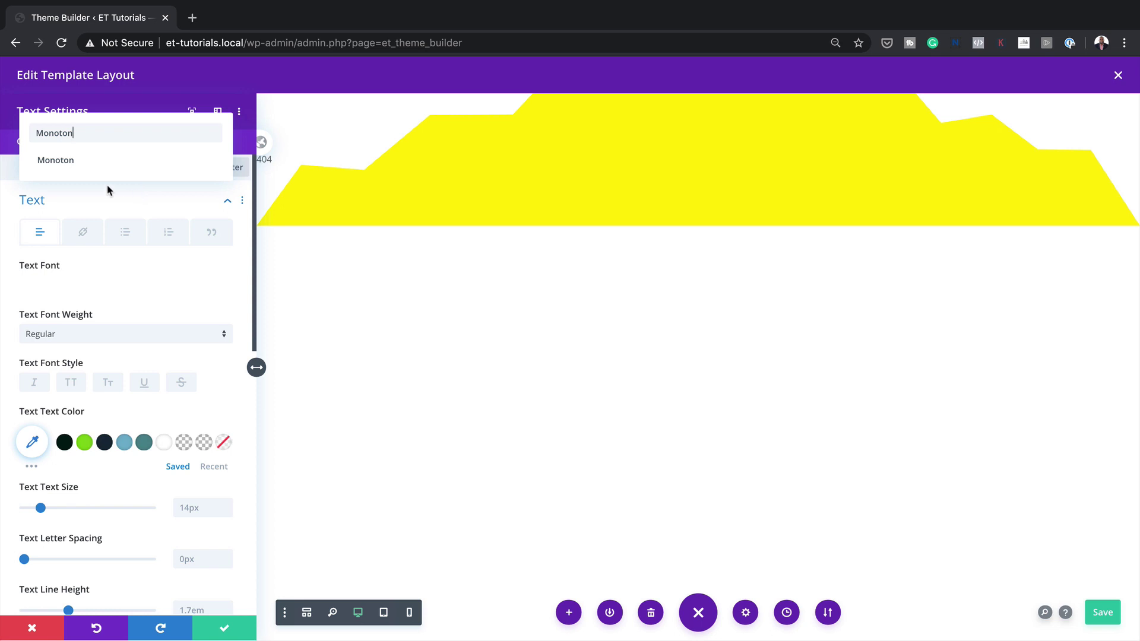
pyautogui.click(74, 162)
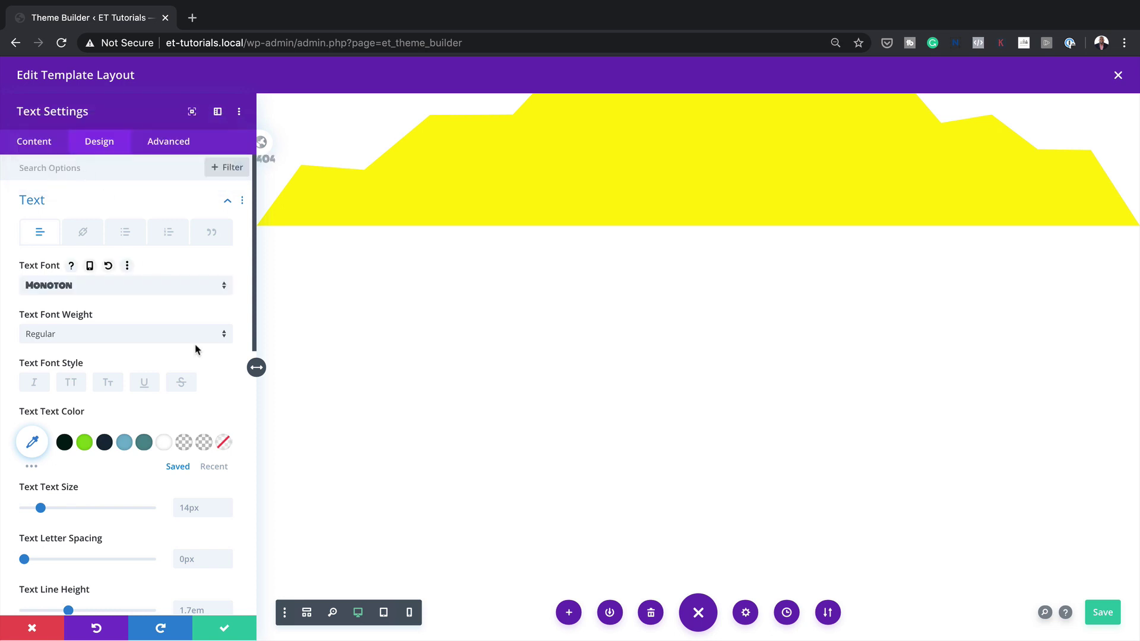
pyautogui.click(33, 443)
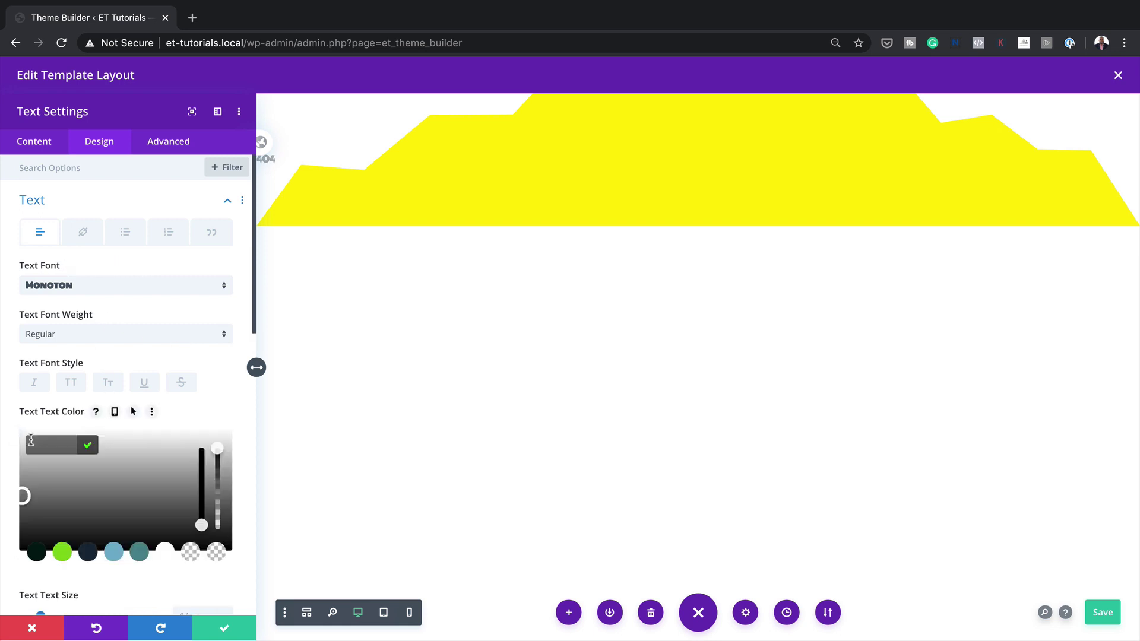
pyautogui.click(4, 562)
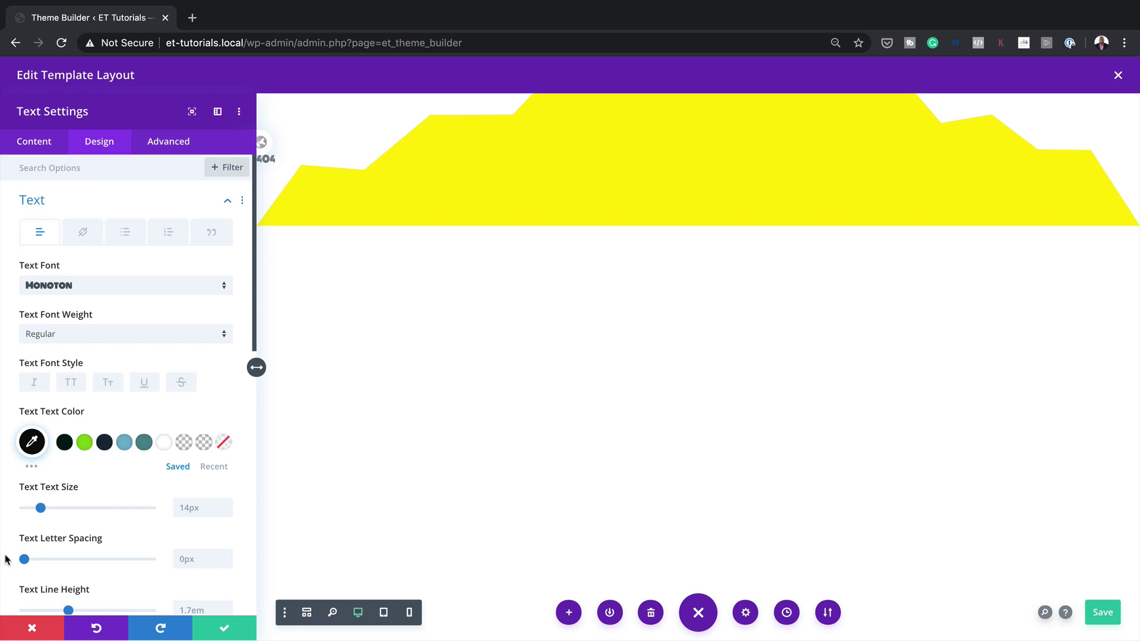
# Step: Set the "404" text size to 24vw and its line height to 1em
pyautogui.scroll(-3, 187, 499)
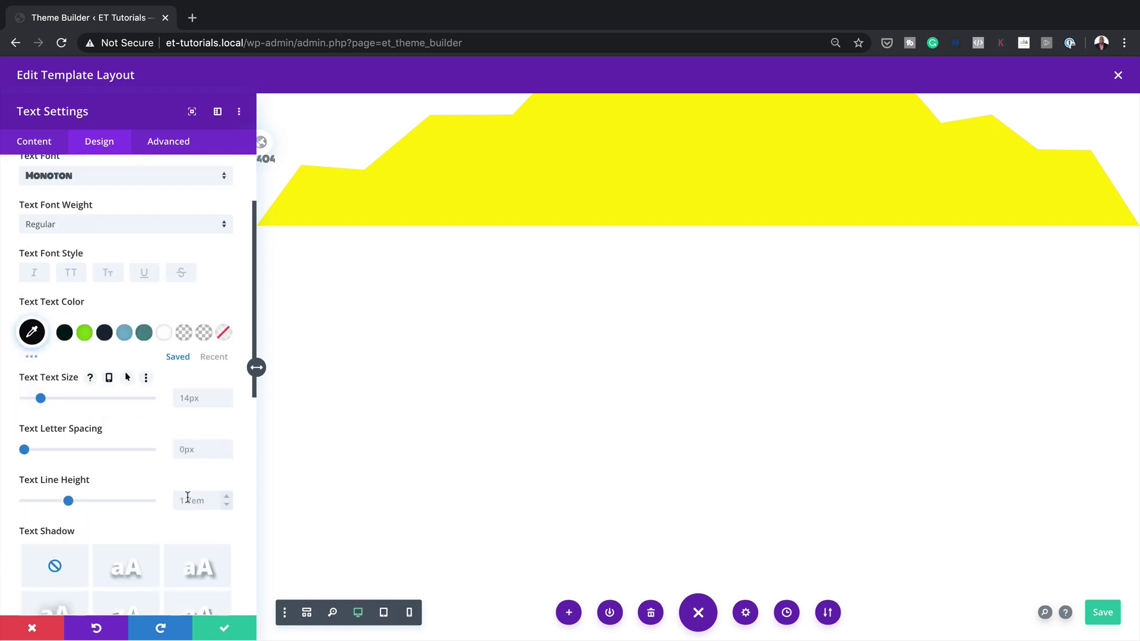
pyautogui.click(189, 397)
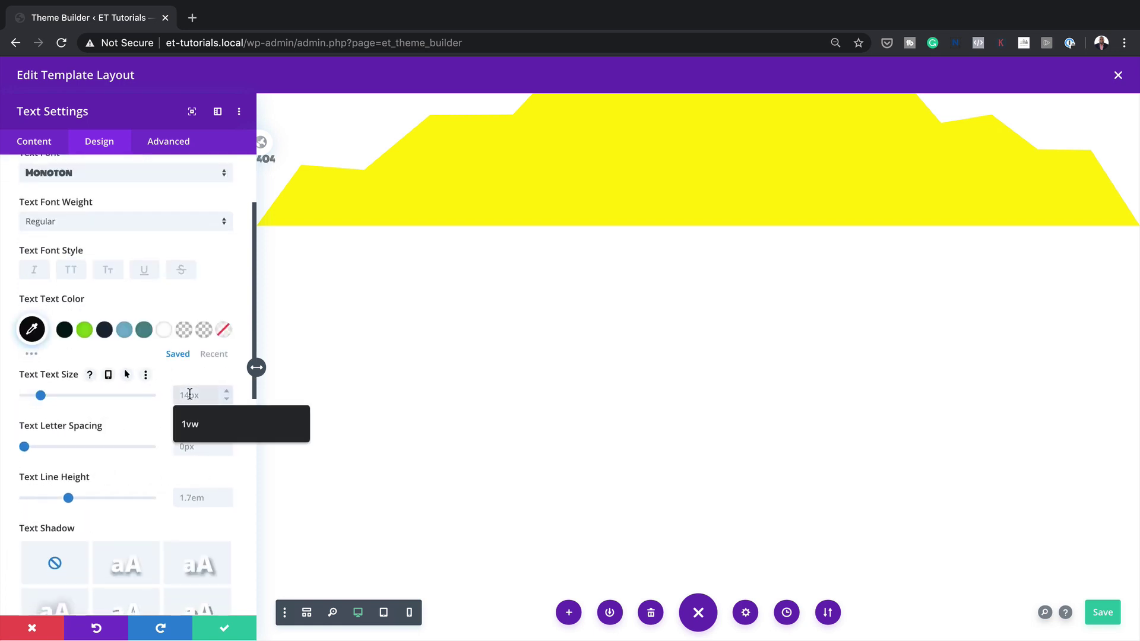
pyautogui.write('24vw')
pyautogui.click(196, 499)
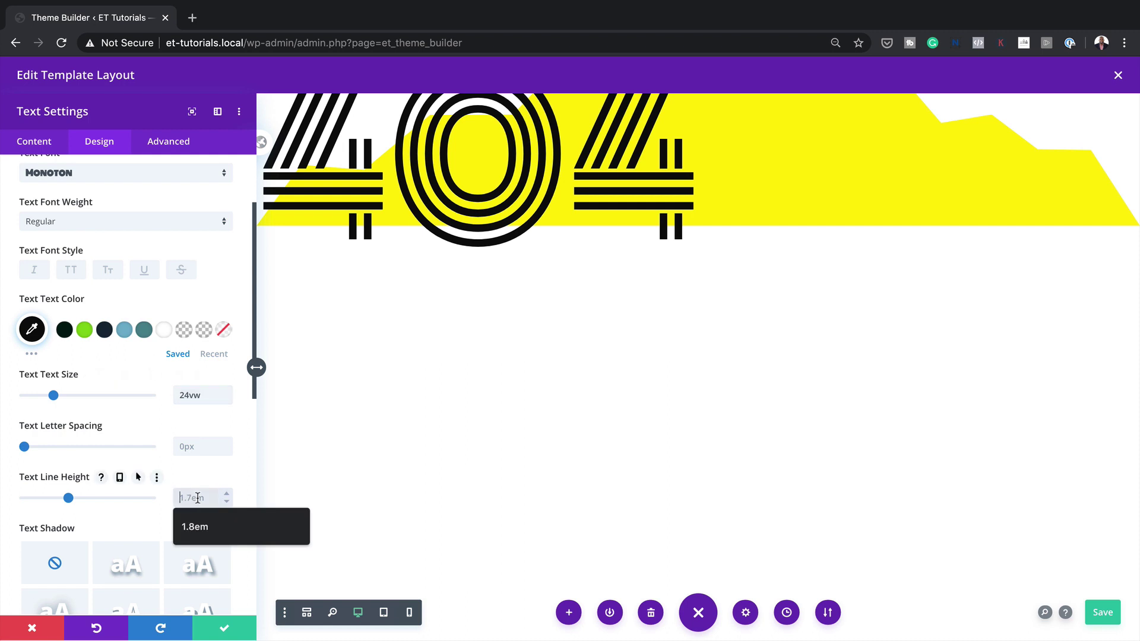
pyautogui.write('1em')
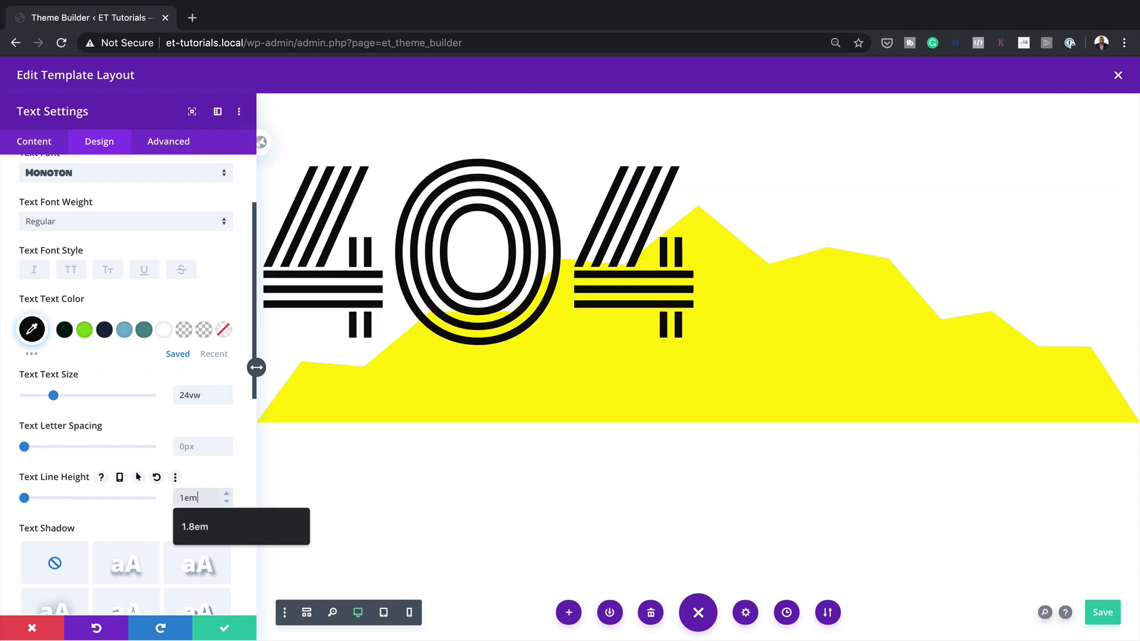
# Step: Centre-align the "404" text and save the module settings
pyautogui.scroll(-2, 151, 470)
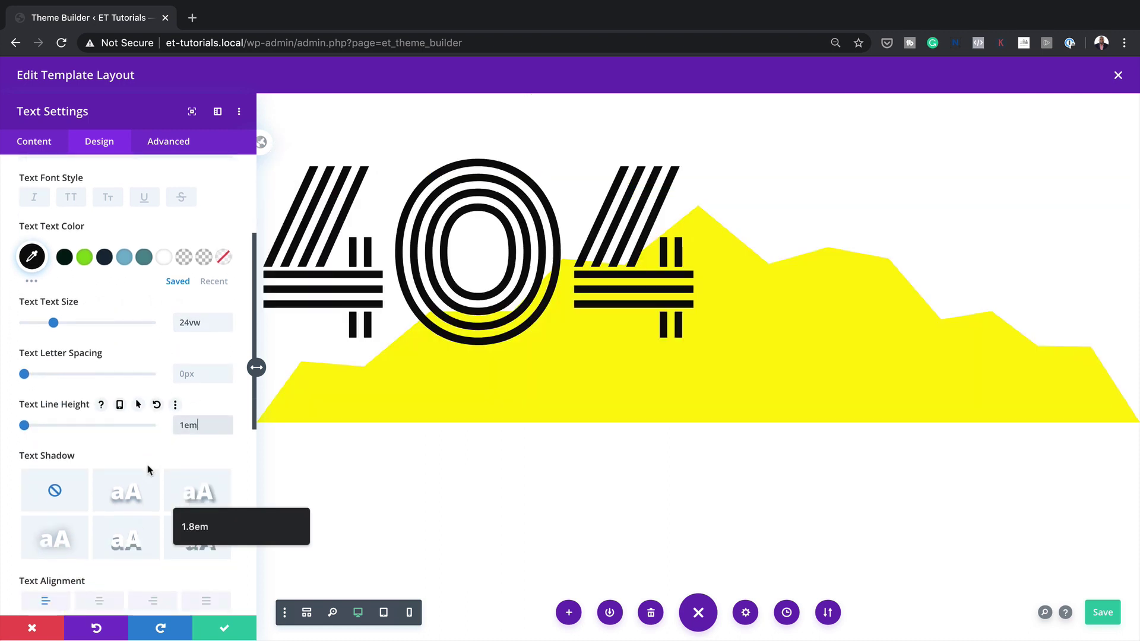
pyautogui.scroll(-2, 148, 470)
pyautogui.click(101, 547)
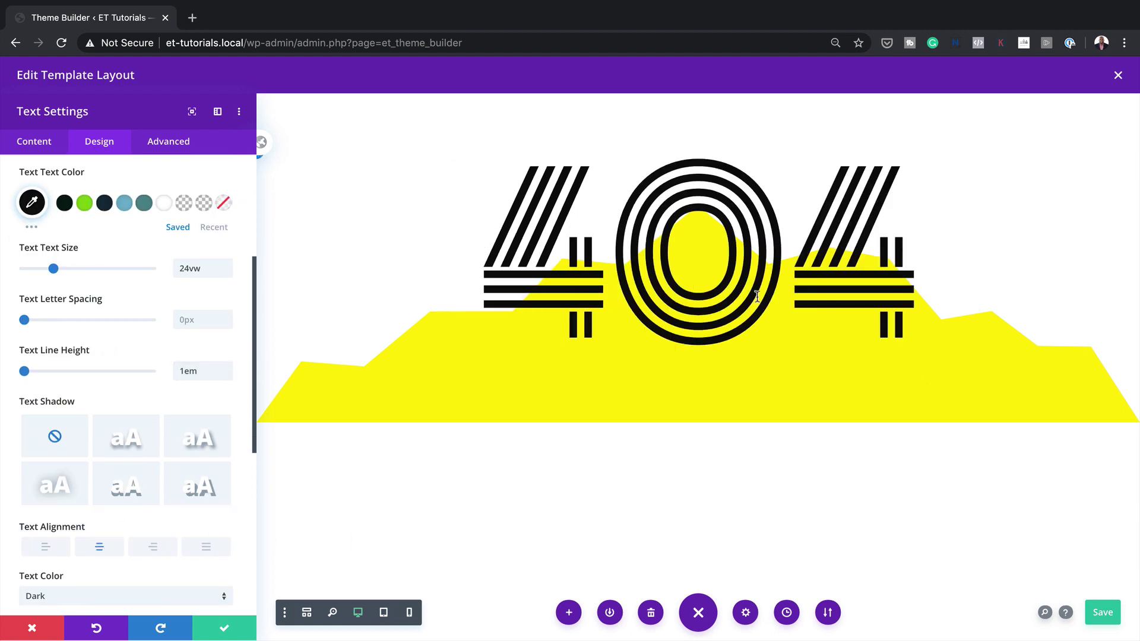
pyautogui.click(230, 629)
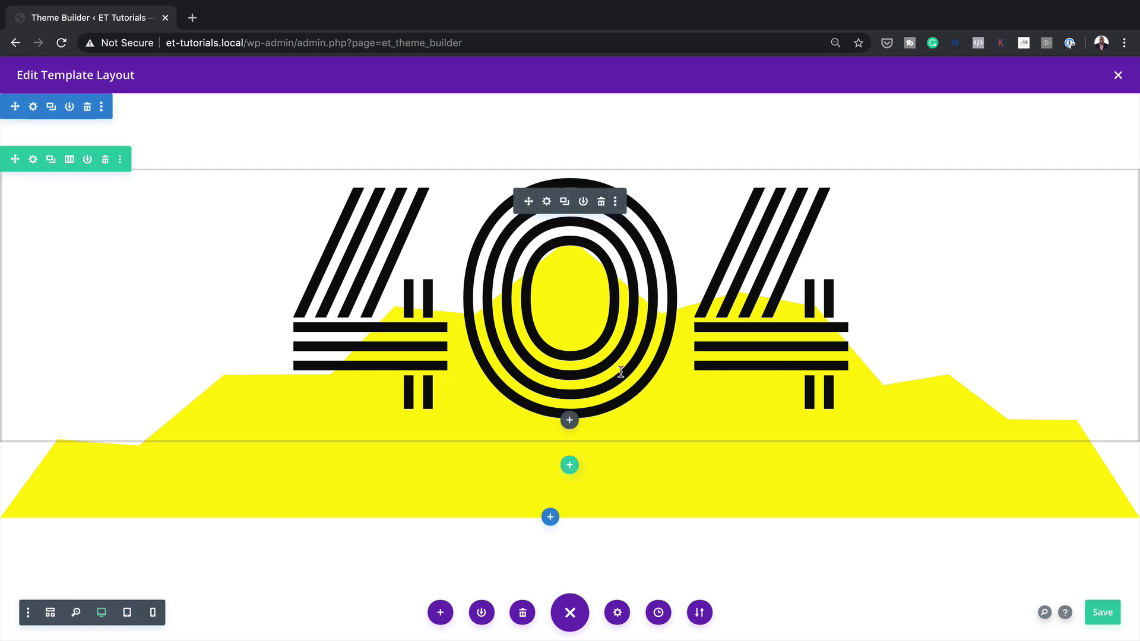
# Step: Add a Text module below the "404" and replace its placeholder with "Lorem ipsum dolor sit amet, consectetuer adipiscing elit."
pyautogui.click(570, 421)
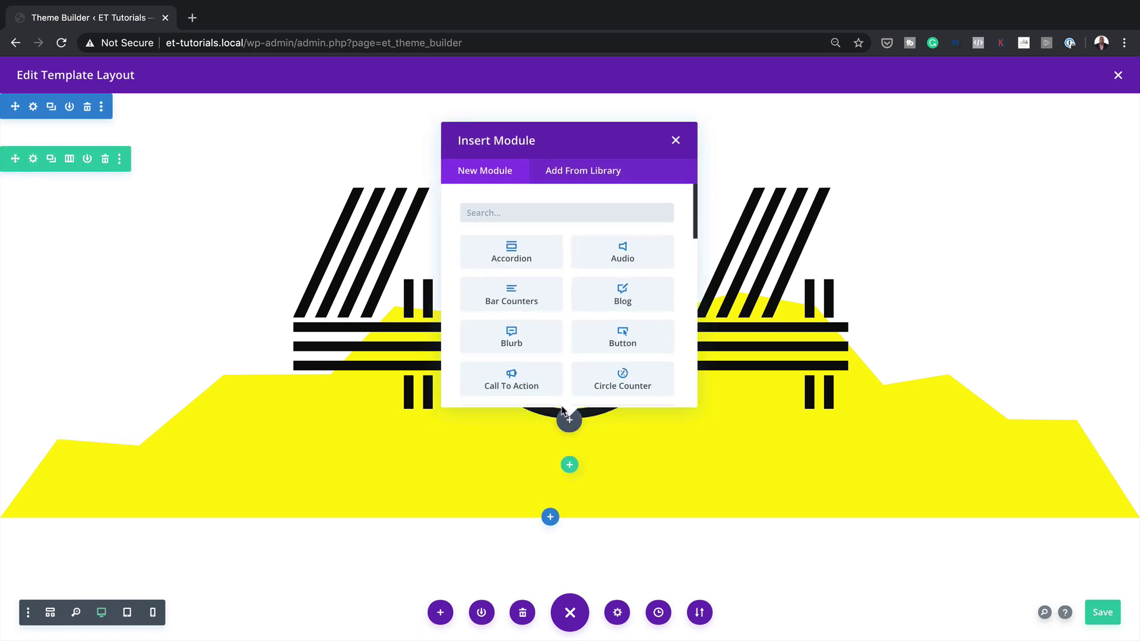
pyautogui.write('text')
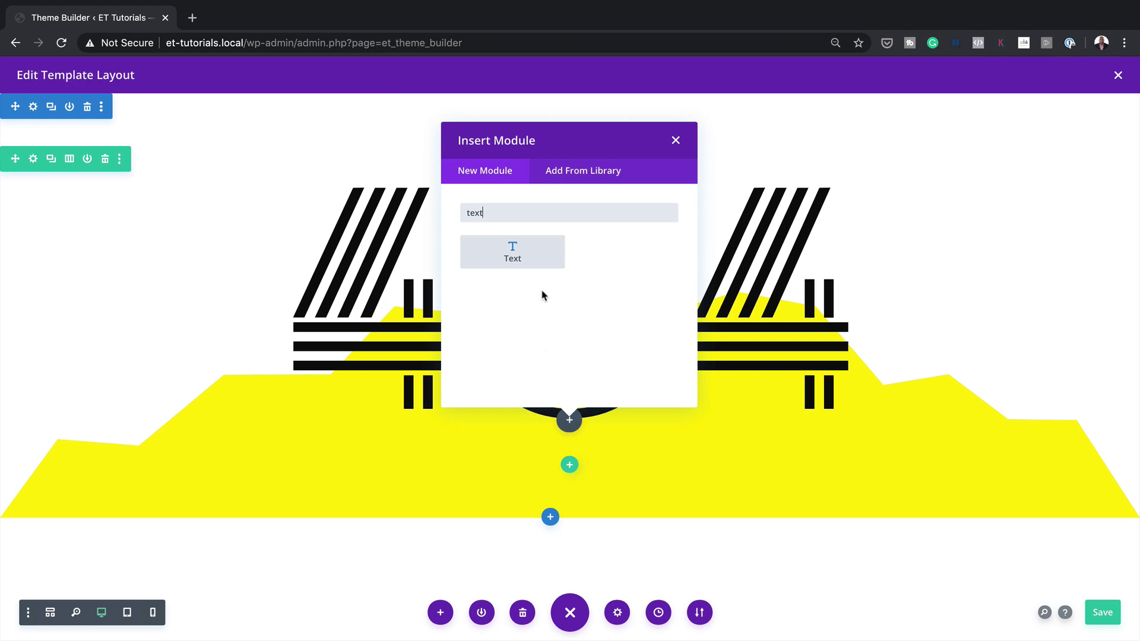
pyautogui.click(535, 267)
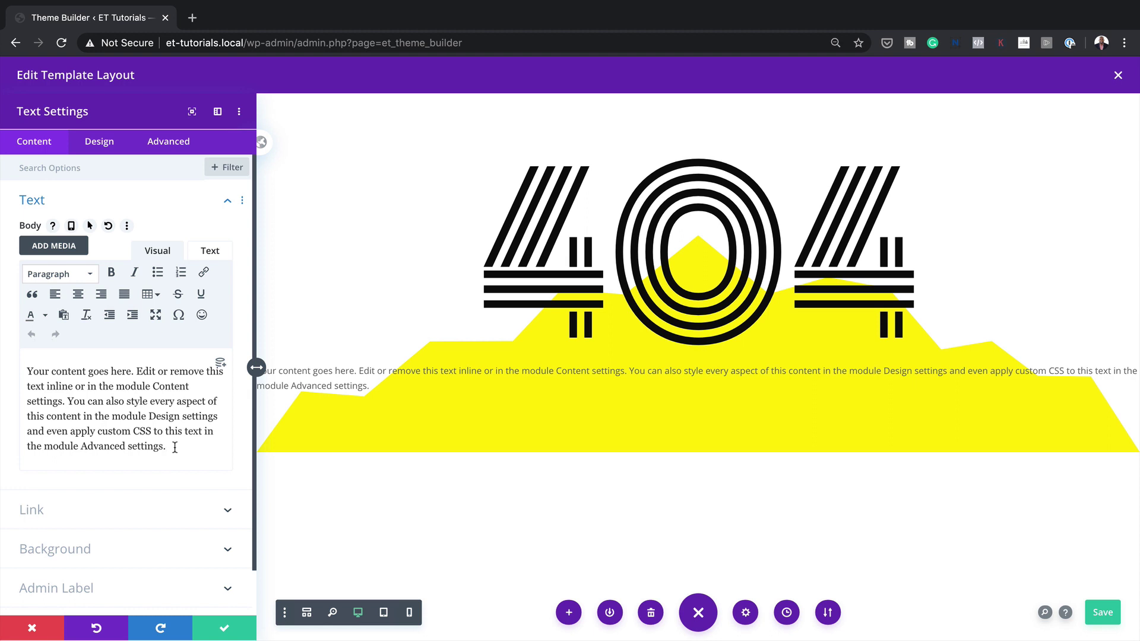
pyautogui.moveTo(175, 448); pyautogui.dragTo(7, 371)
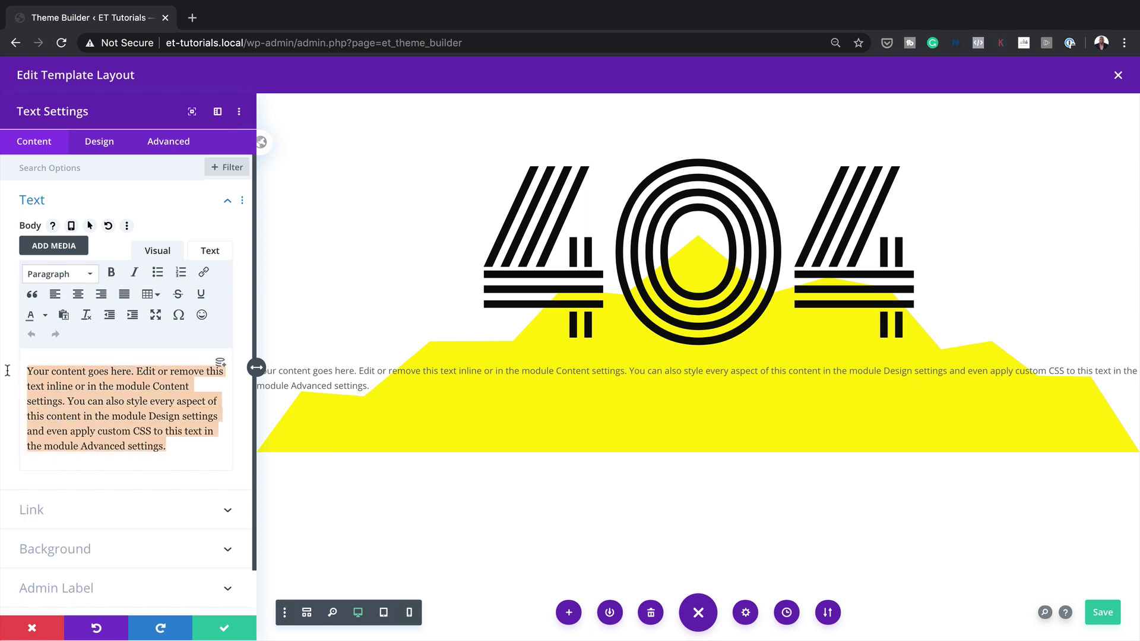
pyautogui.write('Lorem ipsum dolor sit amet, consectetuer adipiscing elit.')
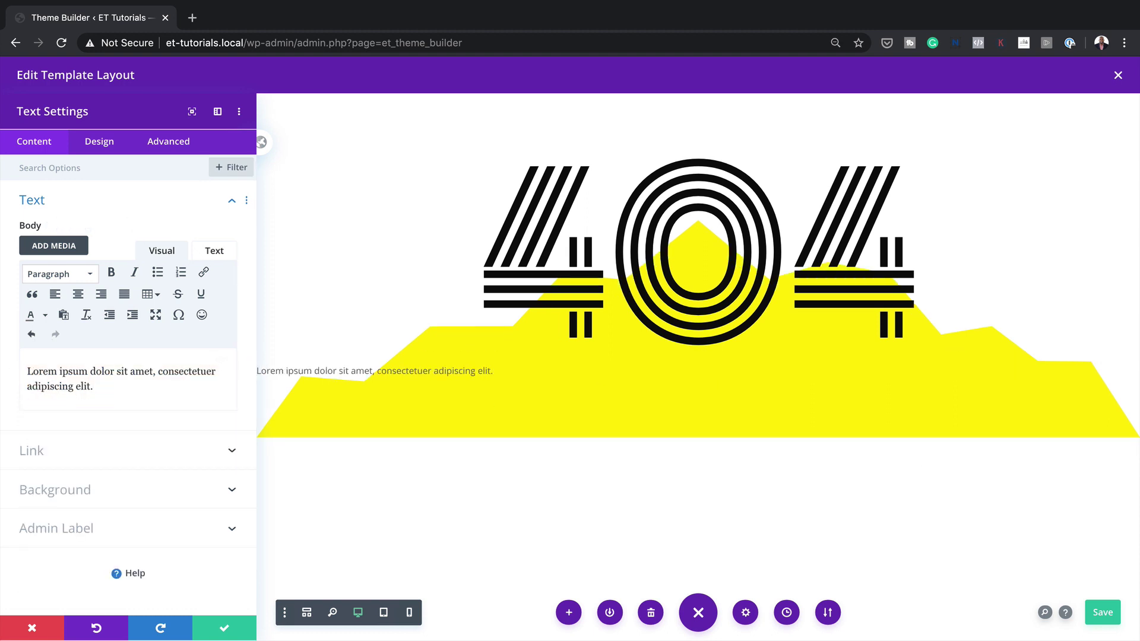
# Step: Set the Lorem ipsum text's font to Montserrat and its text colour to the recently used black
pyautogui.click(104, 143)
pyautogui.click(72, 209)
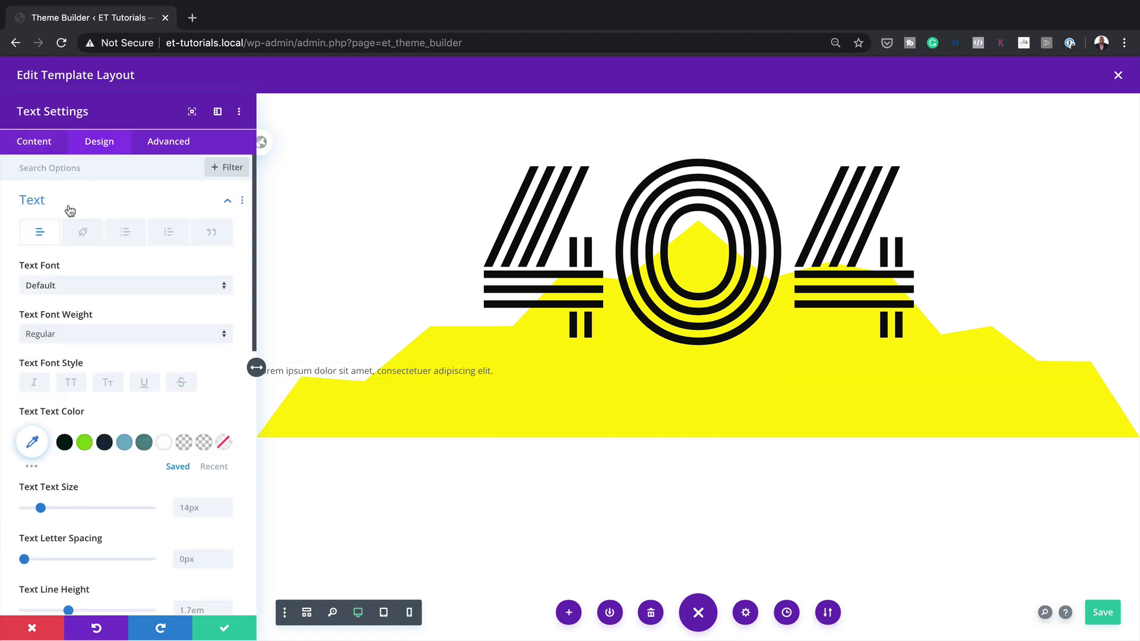
pyautogui.click(110, 286)
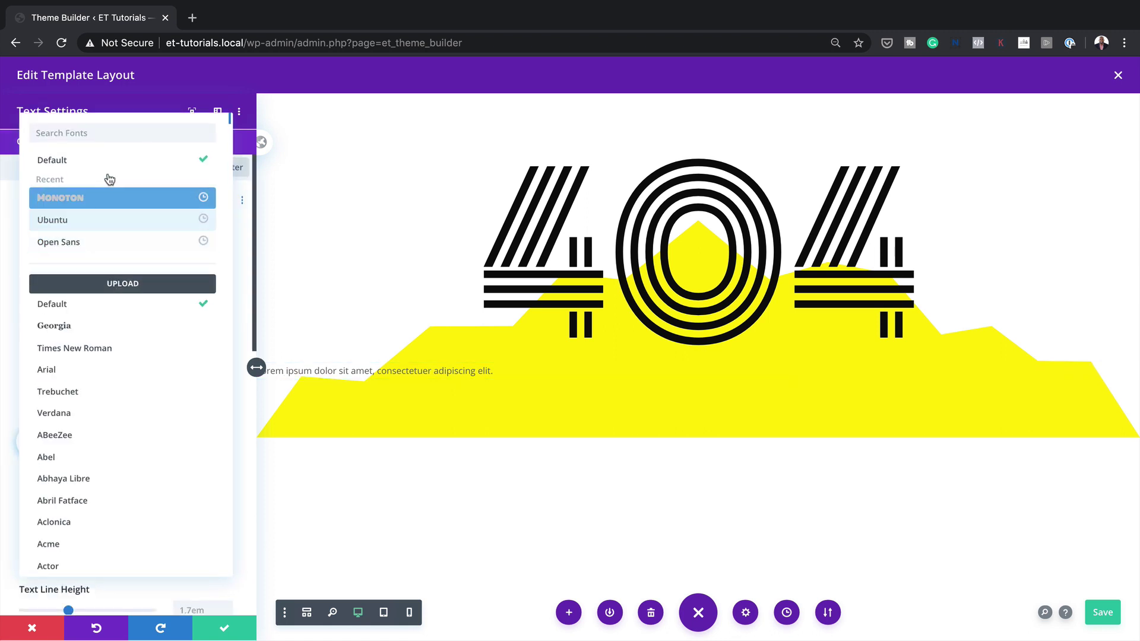
pyautogui.click(108, 133)
pyautogui.write('mon')
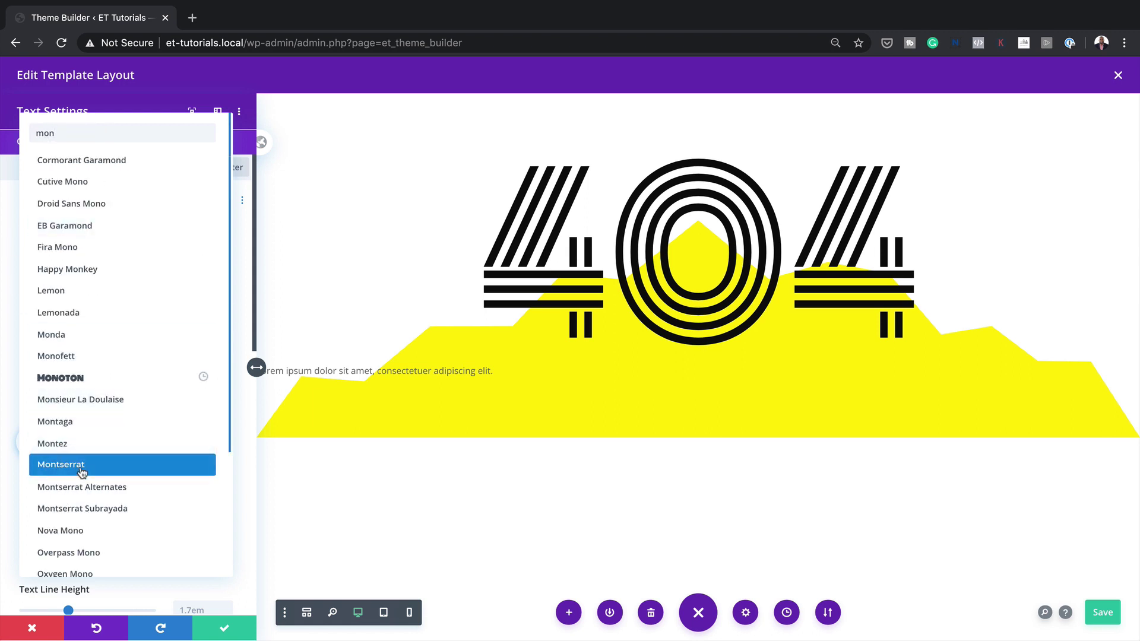
pyautogui.click(82, 472)
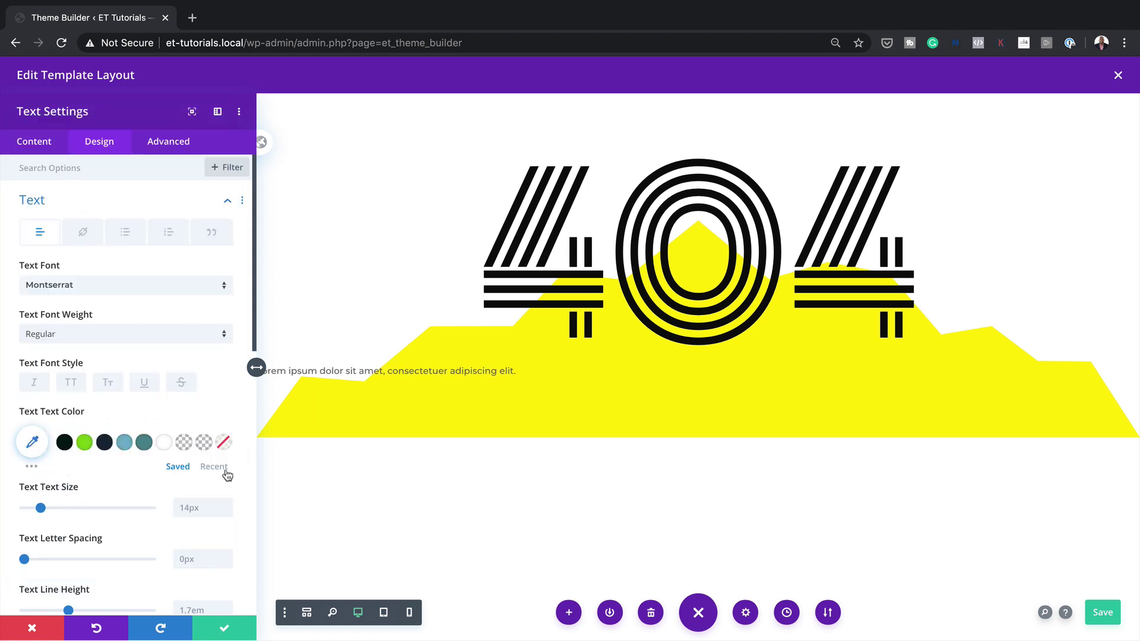
pyautogui.click(213, 466)
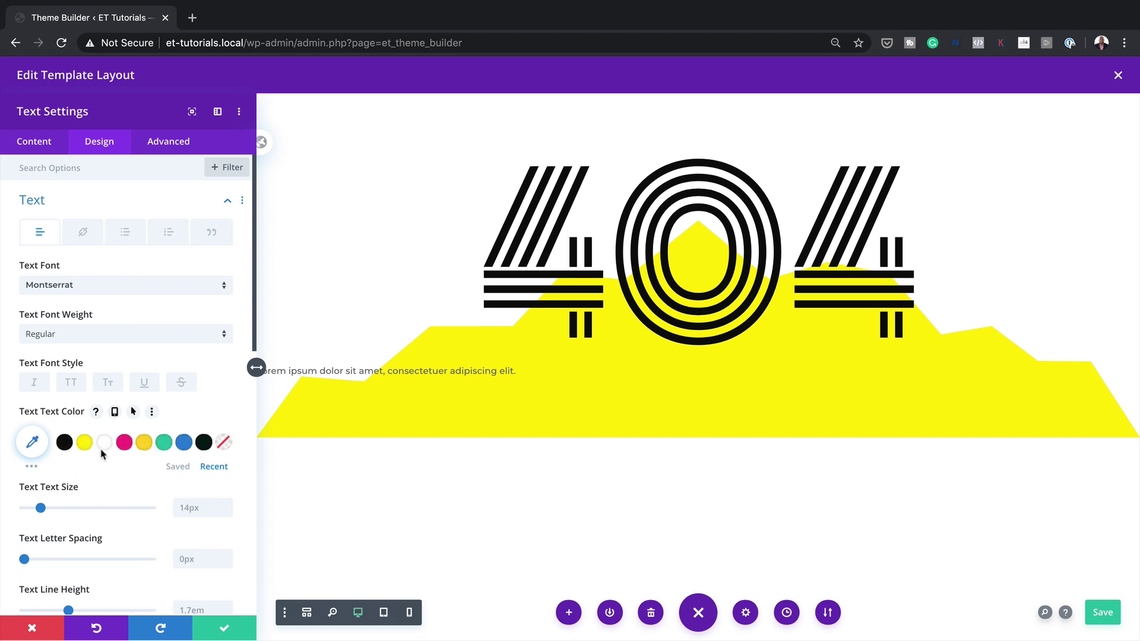
pyautogui.click(64, 444)
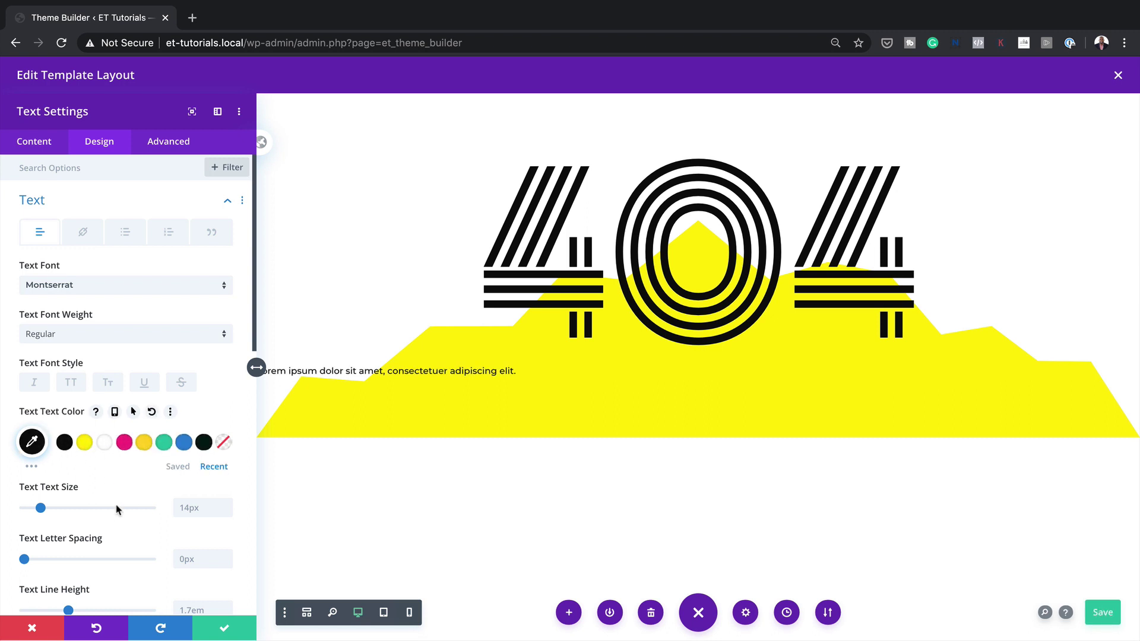
# Step: Set the Lorem ipsum text size to 1.2vw and its line height to 1em
pyautogui.scroll(-1, 136, 493)
pyautogui.click(181, 470)
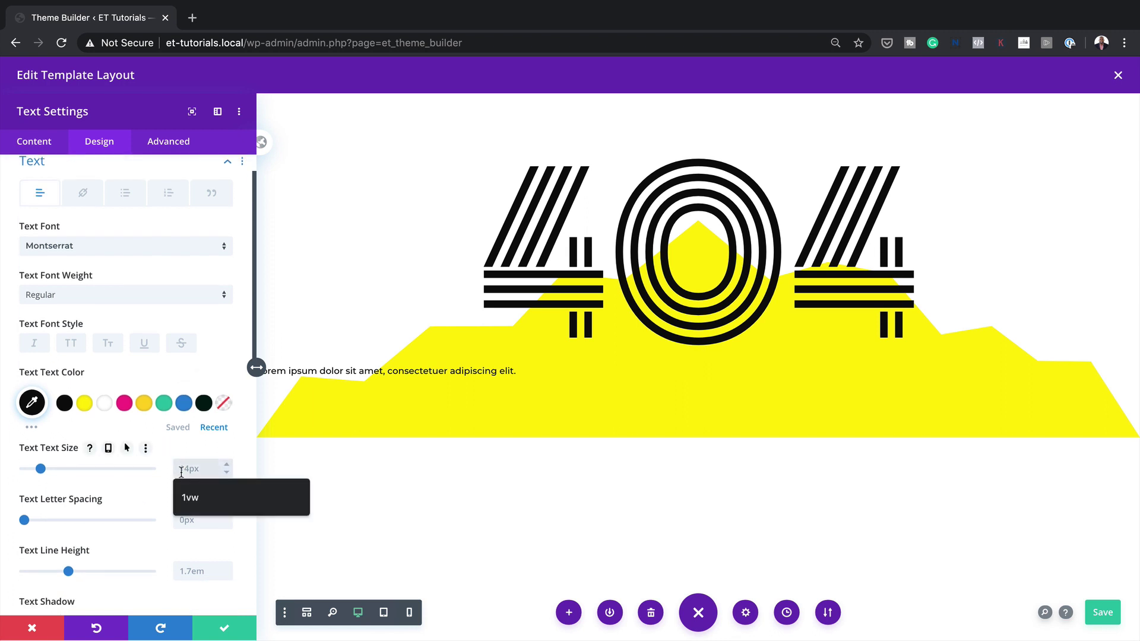
pyautogui.write('1.2vw')
pyautogui.scroll(-2, 181, 470)
pyautogui.click(196, 486)
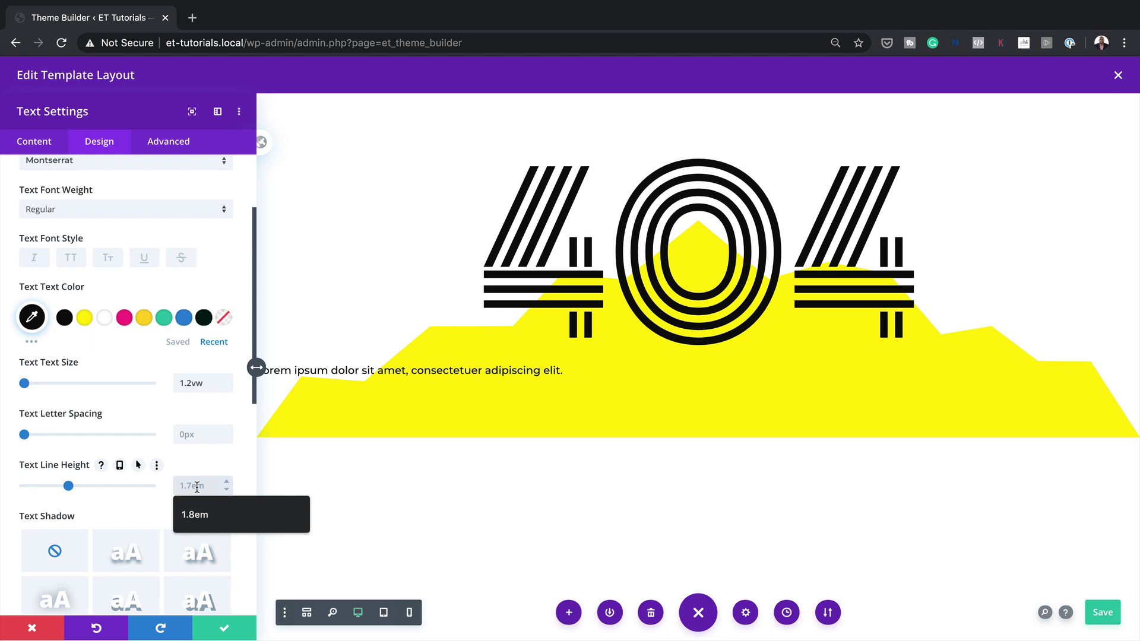
pyautogui.write('1em')
# Step: Centre-align the Lorem ipsum text
pyautogui.scroll(-5, 130, 510)
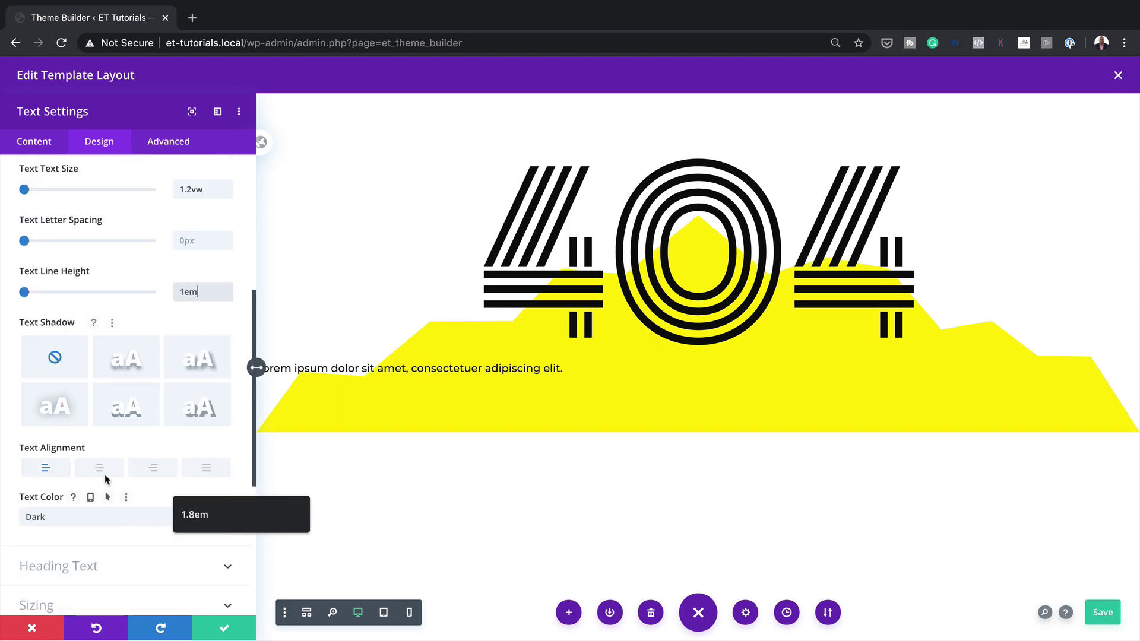
pyautogui.click(106, 475)
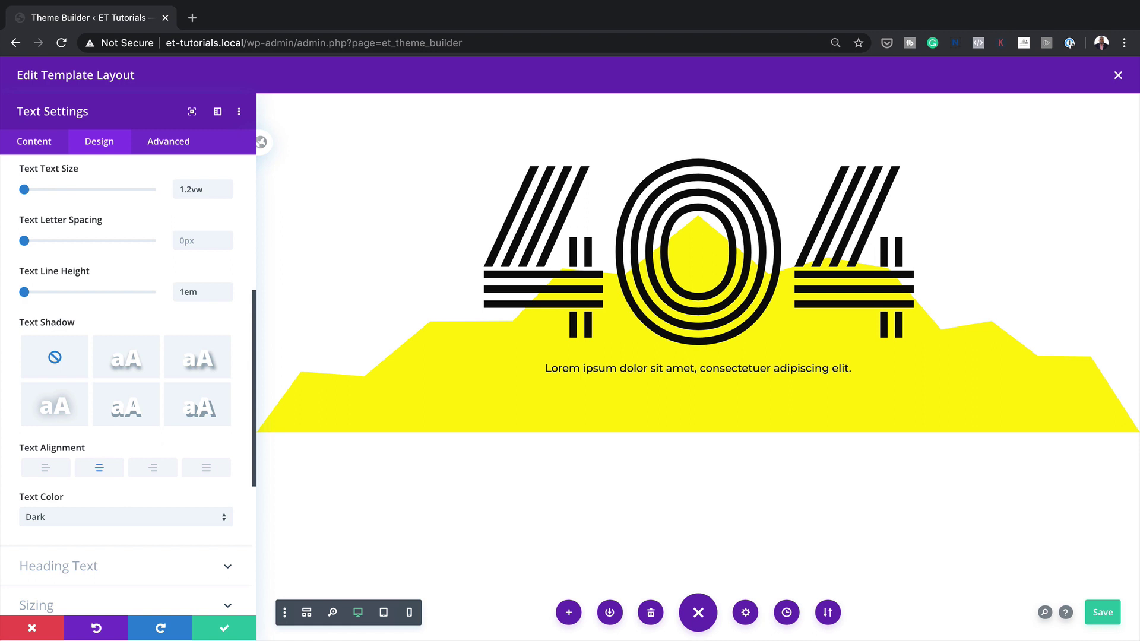
pyautogui.scroll(1, 136, 502)
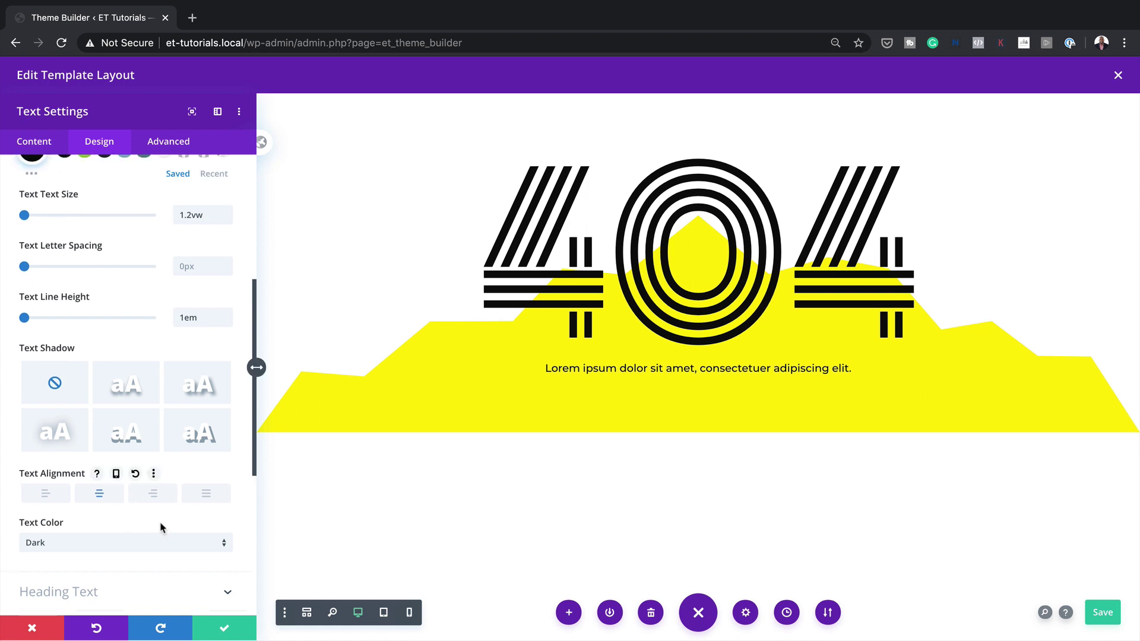
# Step: Give the Lorem ipsum module a 2vw top margin and a 6vw bottom margin, and save its settings
pyautogui.scroll(-5, 153, 522)
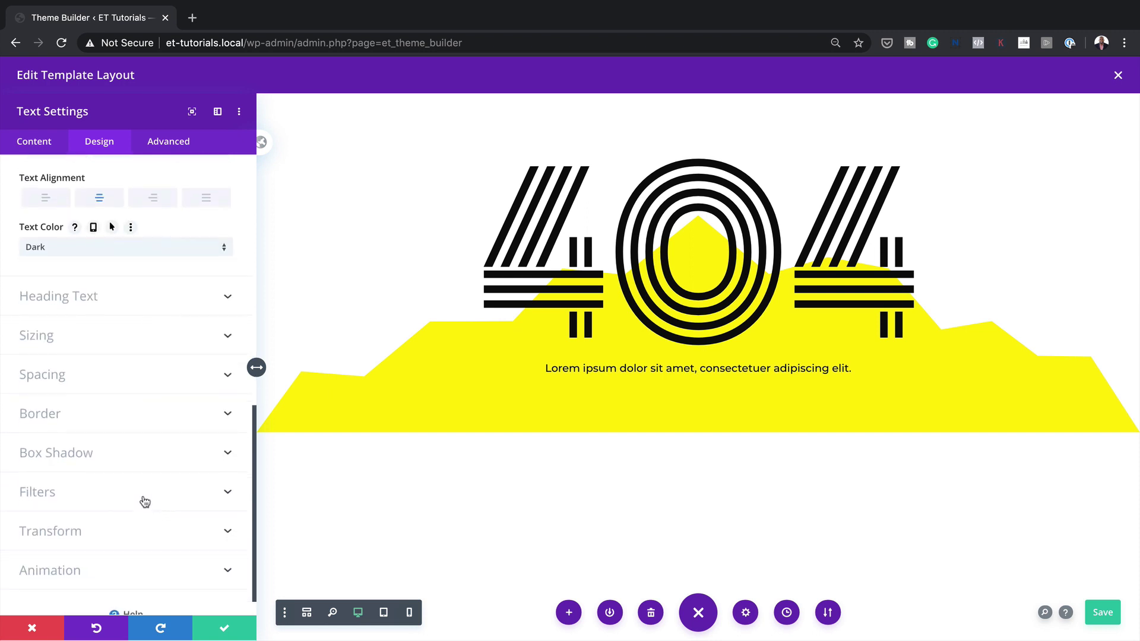
pyautogui.click(51, 374)
pyautogui.click(40, 257)
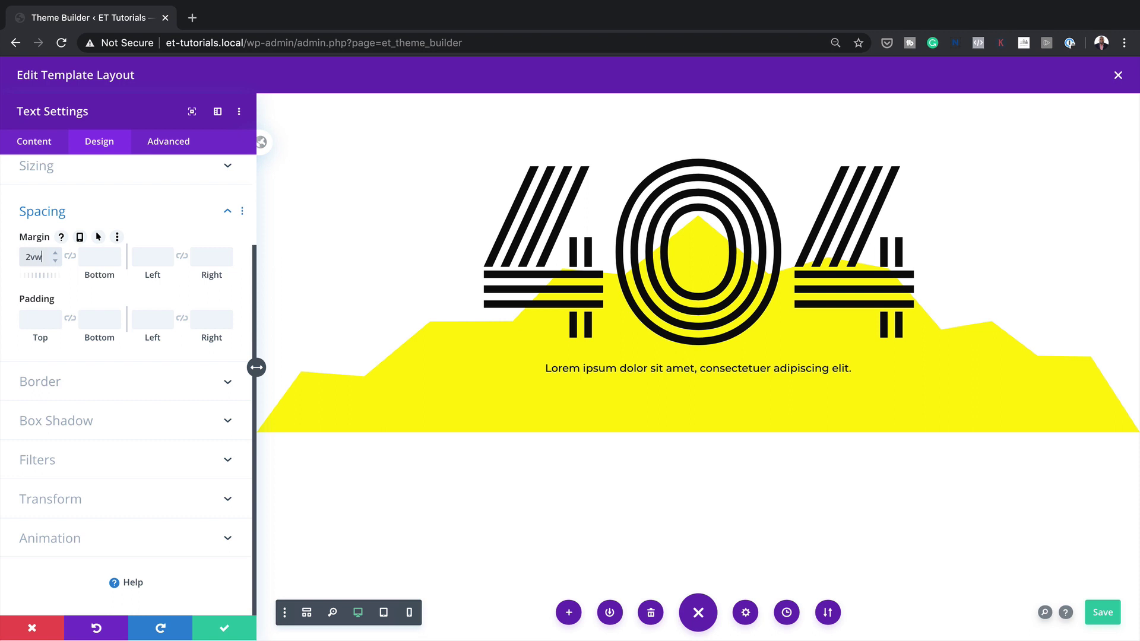
pyautogui.click(99, 255)
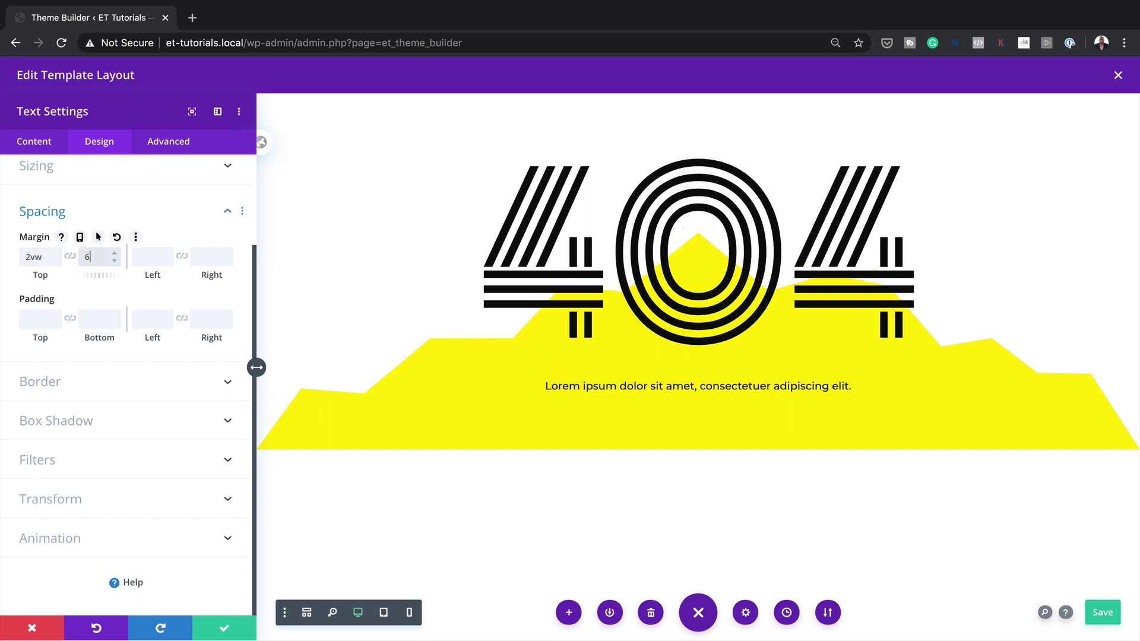
pyautogui.write('6vw')
pyautogui.click(226, 628)
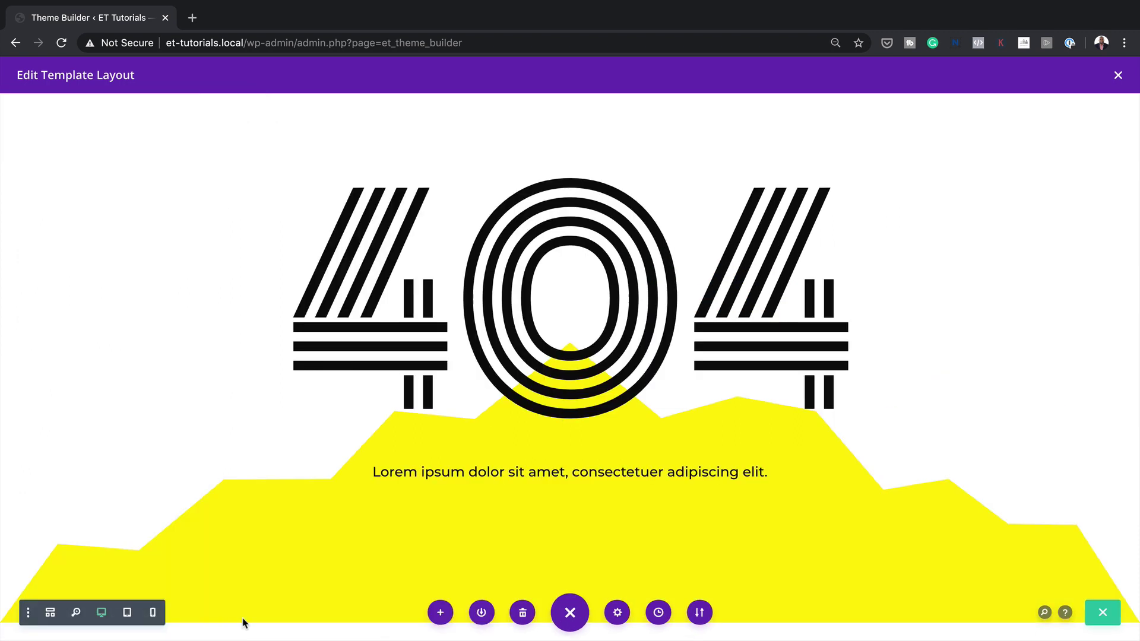
pyautogui.scroll(-1, 632, 467)
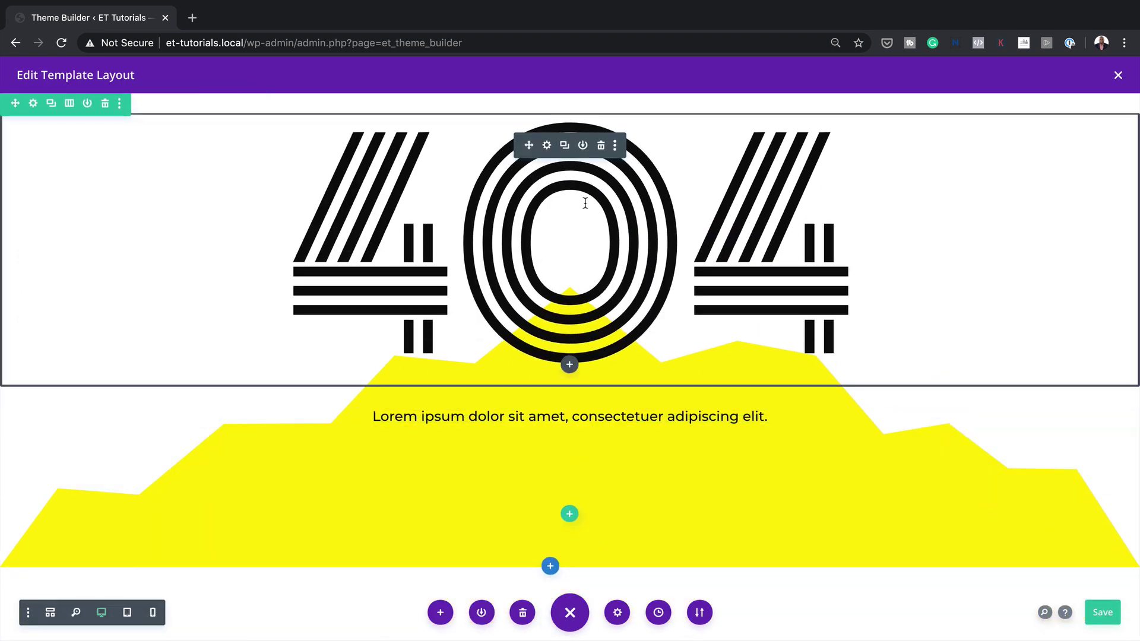
pyautogui.scroll(1, 613, 312)
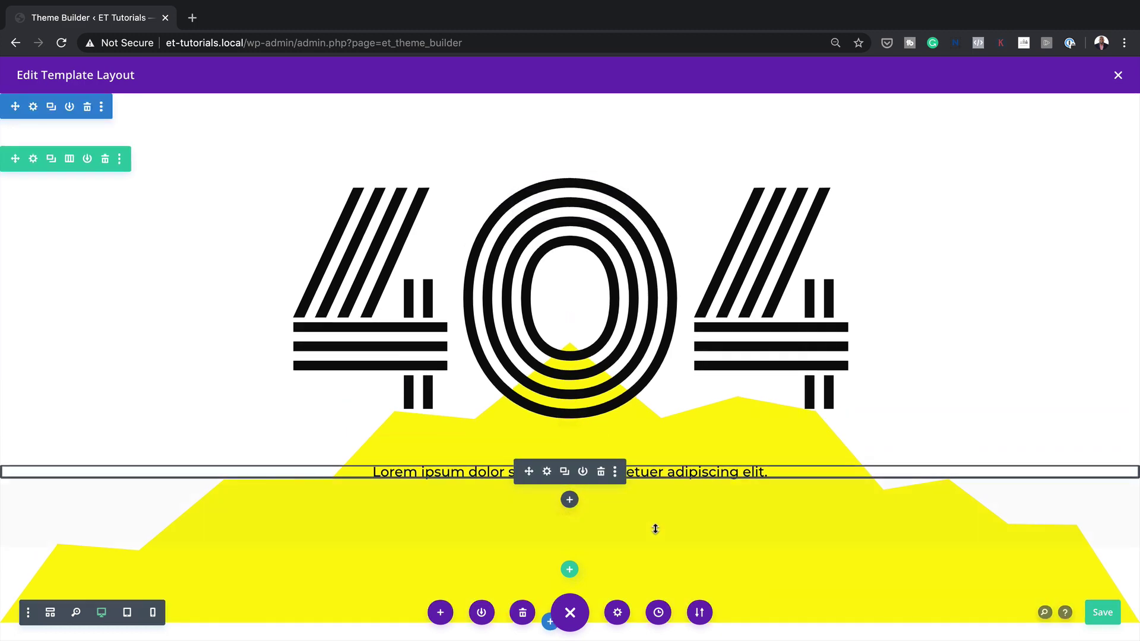
# Step: Add a row with two equal columns below the Lorem ipsum row, leaving its columns without modules
pyautogui.scroll(-1, 657, 530)
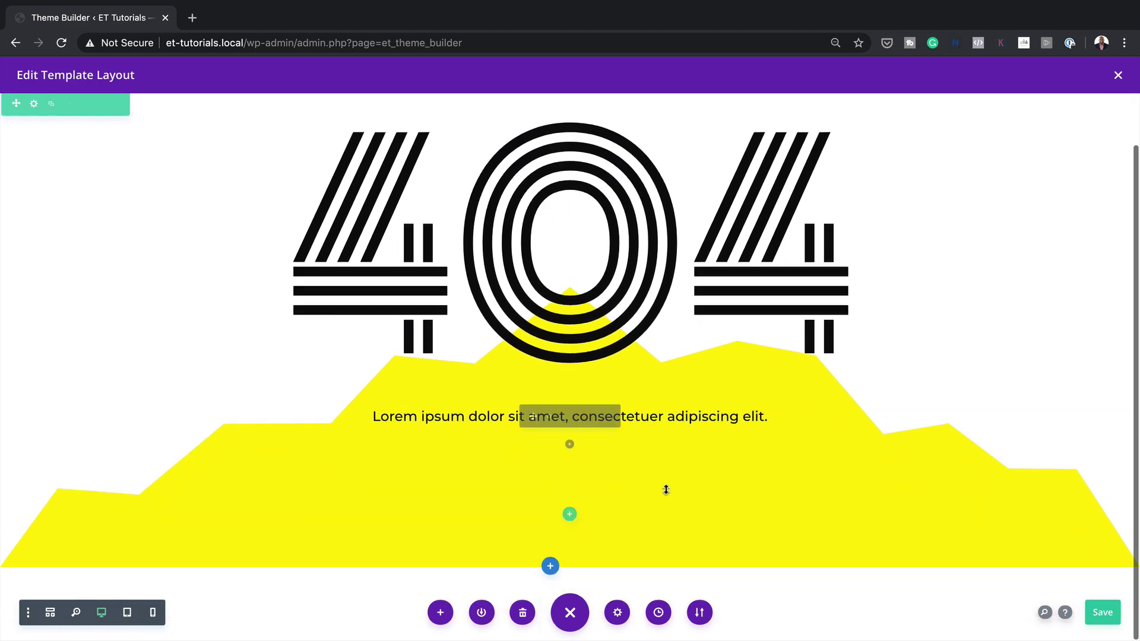
pyautogui.click(570, 517)
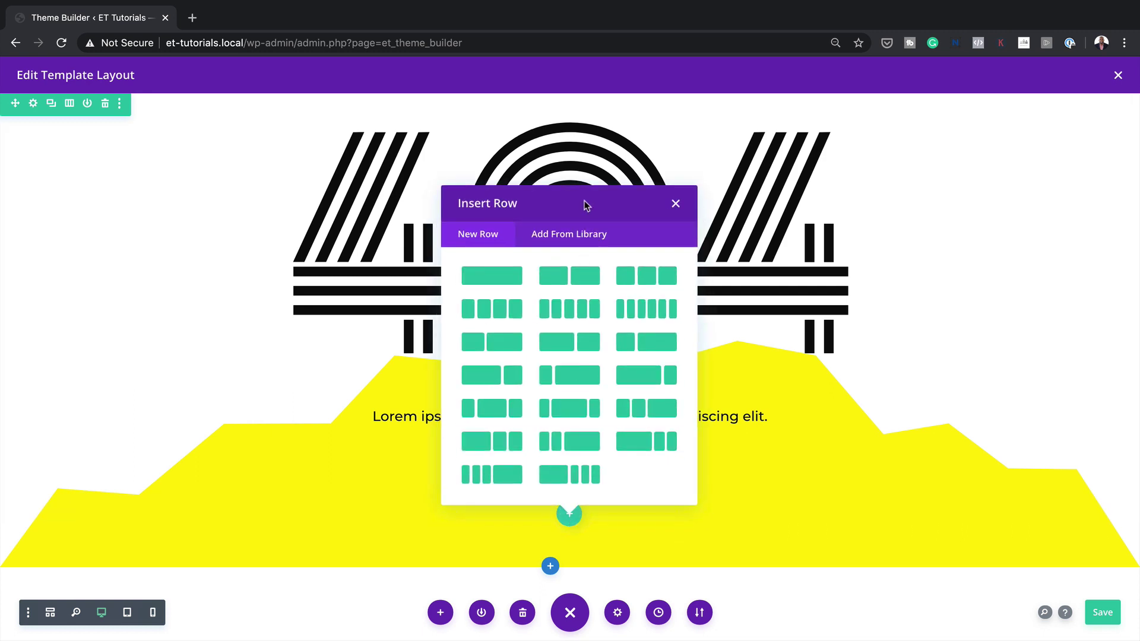
pyautogui.click(593, 275)
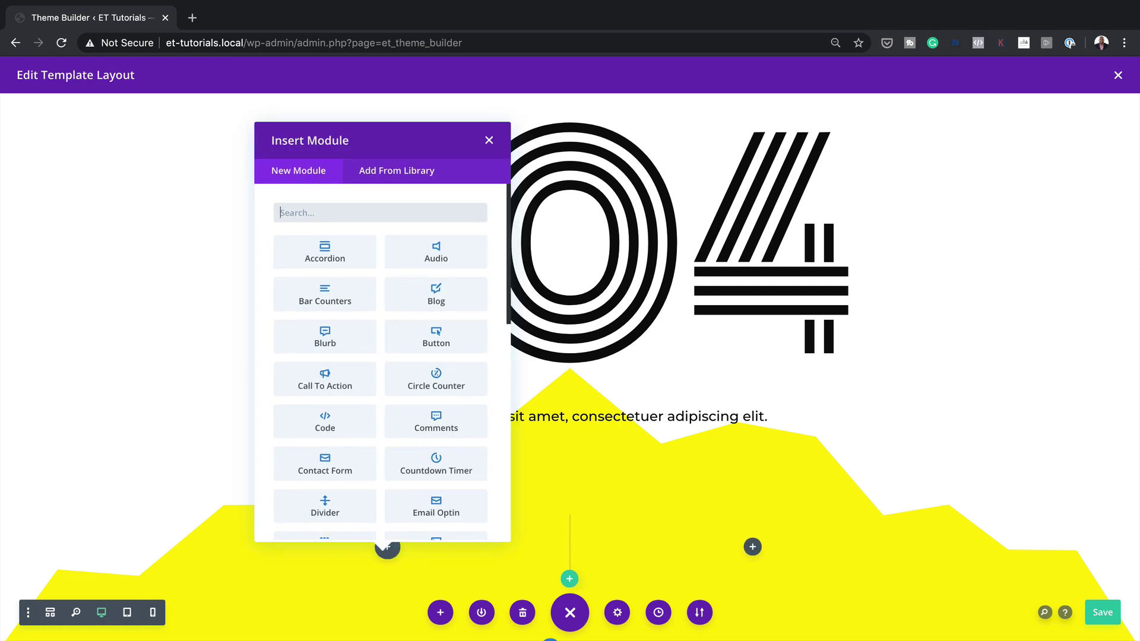
pyautogui.click(489, 140)
pyautogui.scroll(-3, 261, 505)
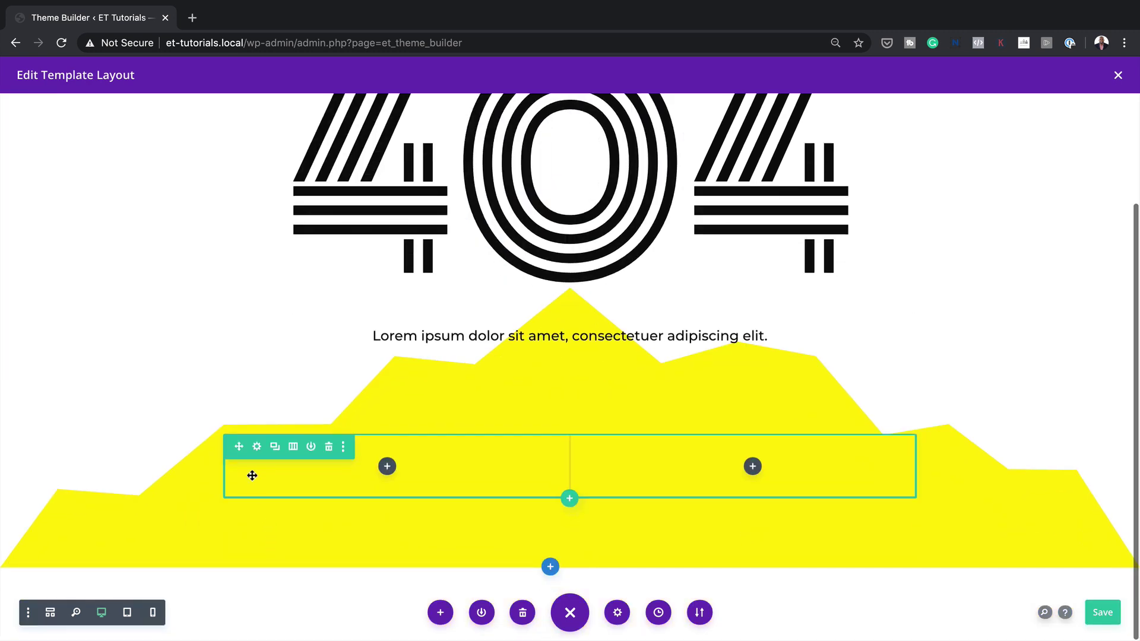
# Step: Set the new two-column row's width to 32vw and its max width to 100%
pyautogui.click(257, 447)
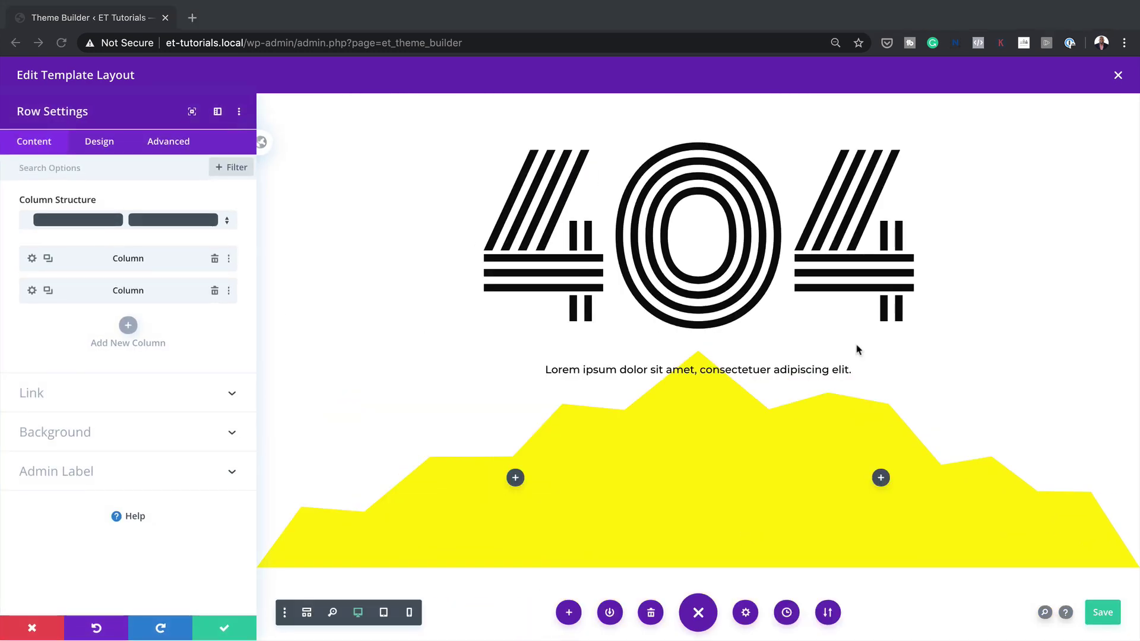
pyautogui.click(107, 144)
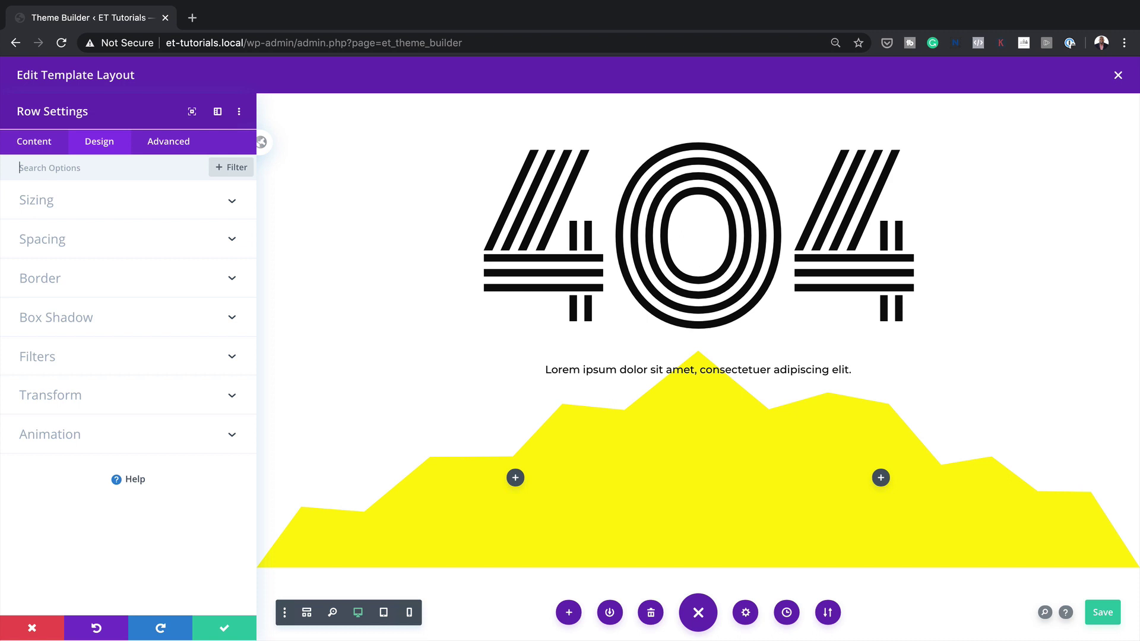
pyautogui.click(52, 203)
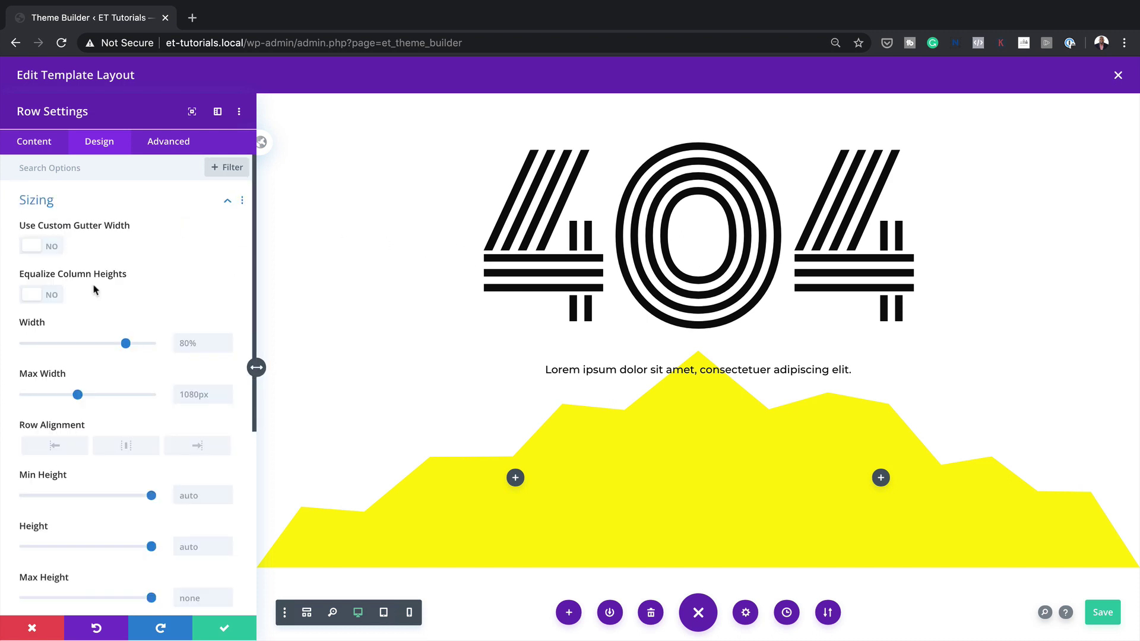
pyautogui.click(206, 344)
pyautogui.hotkey('ctrl', 'a')
pyautogui.write('32vw')
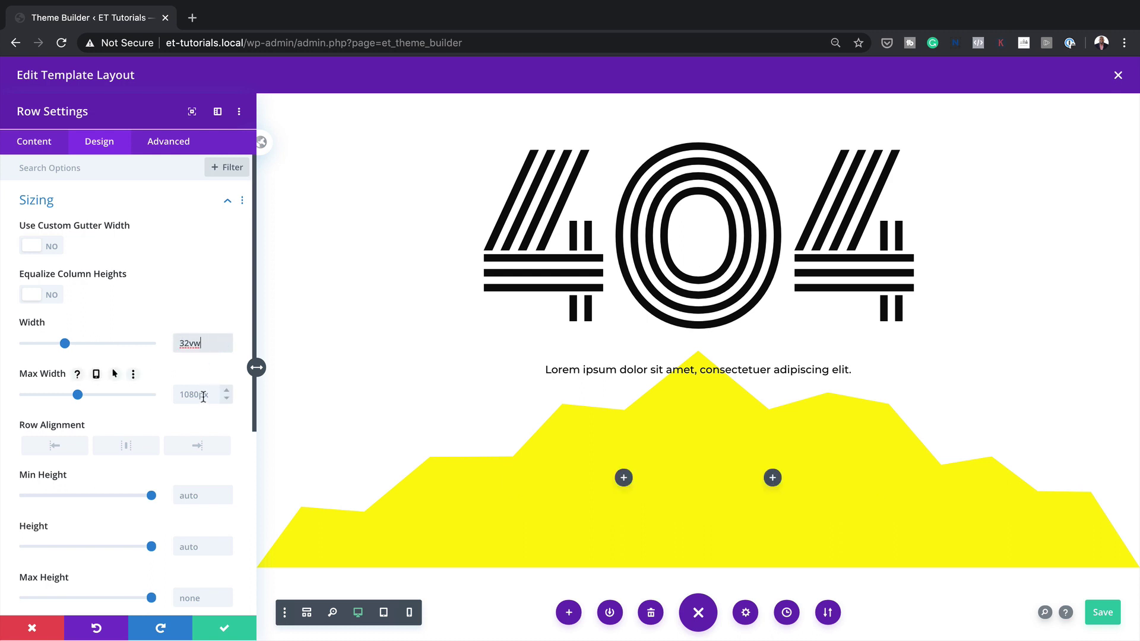
pyautogui.click(204, 397)
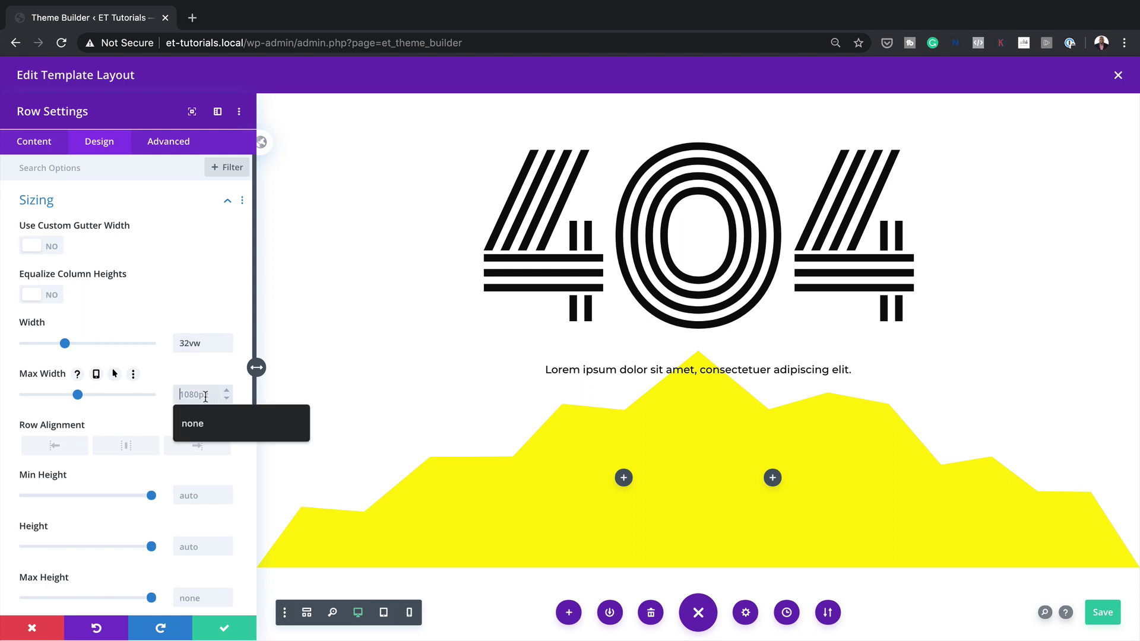
pyautogui.write('100%')
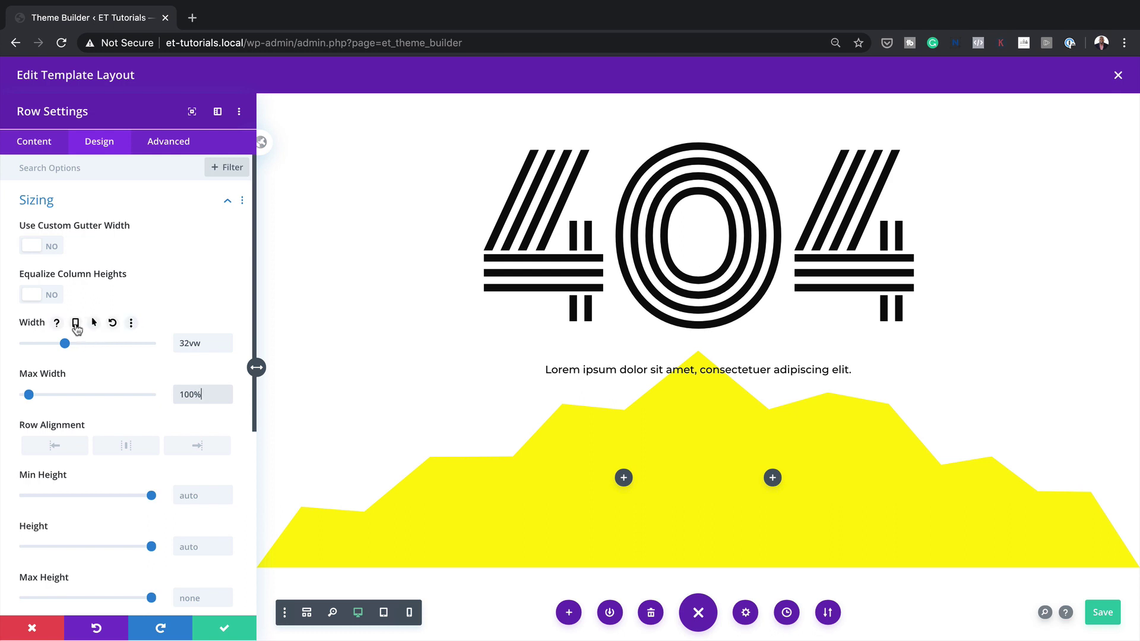
# Step: Make the row's width responsive, with 50vw on tablet and 80vw on phone, and return to the desktop view
pyautogui.click(76, 324)
pyautogui.click(131, 348)
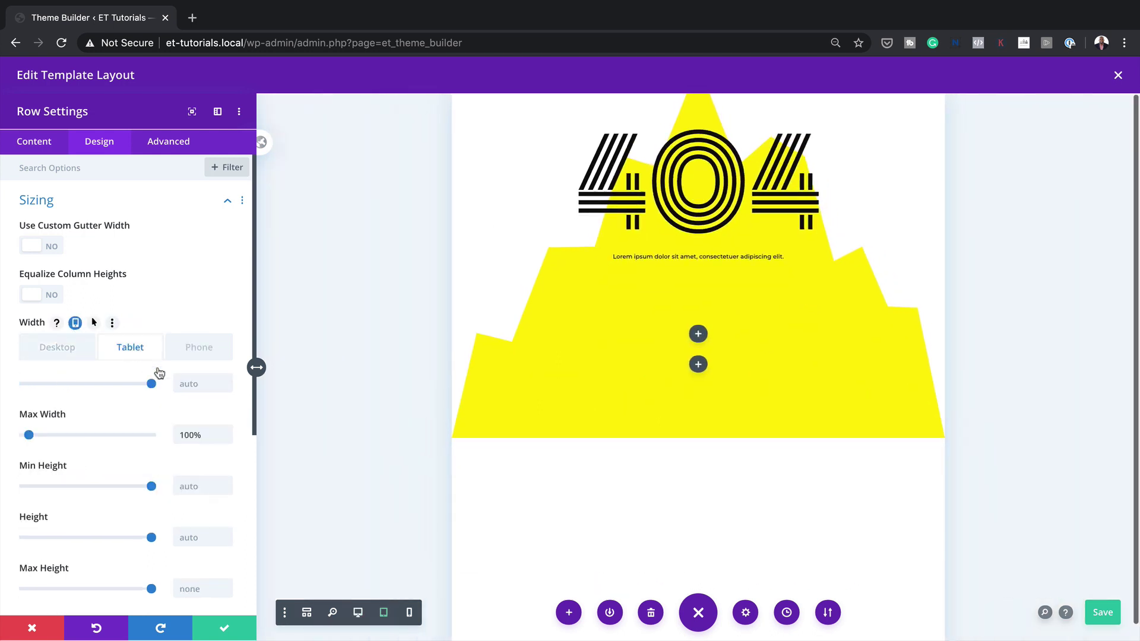
pyautogui.click(181, 383)
pyautogui.write('50vw')
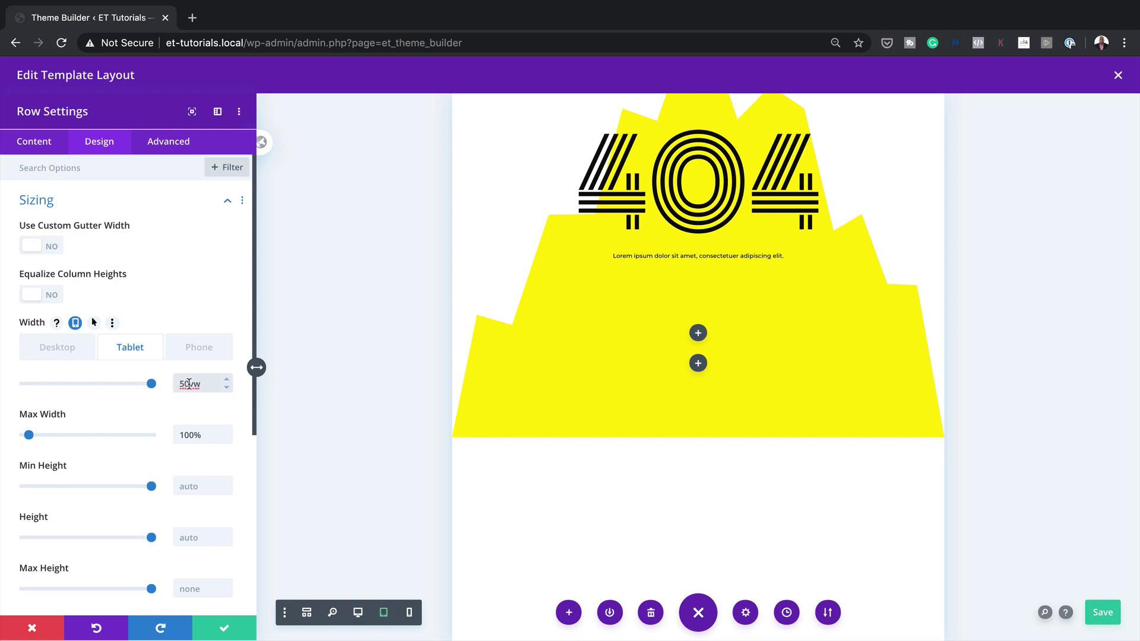
pyautogui.click(199, 348)
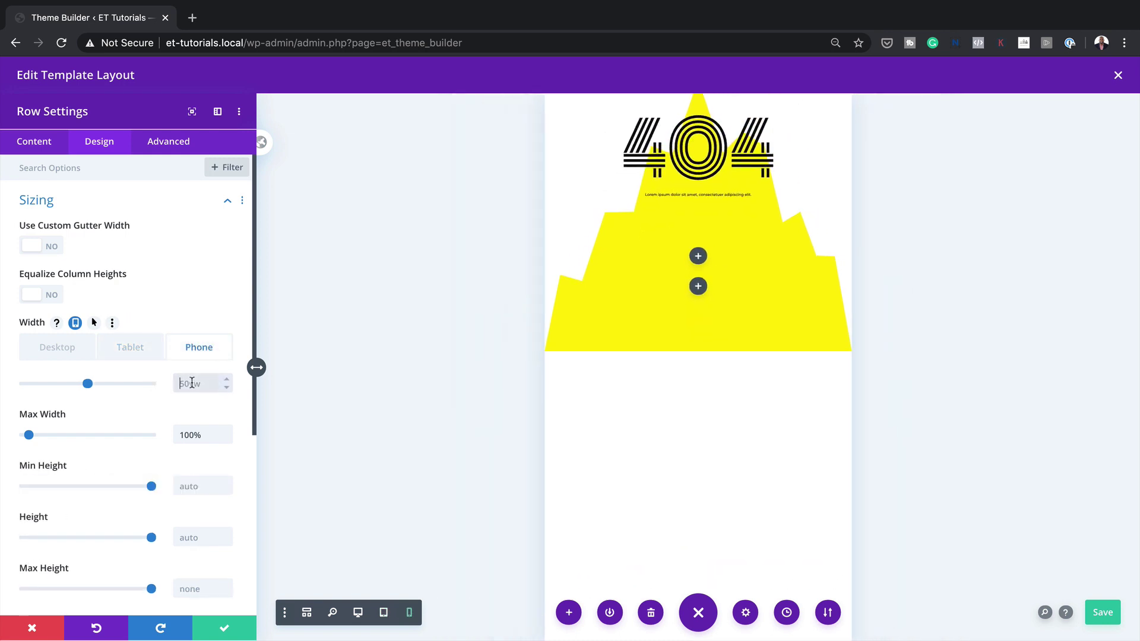
pyautogui.write('80vw')
pyautogui.click(65, 351)
# Step: Give the two-column row a 7vw top margin for desktop
pyautogui.scroll(-2, 133, 420)
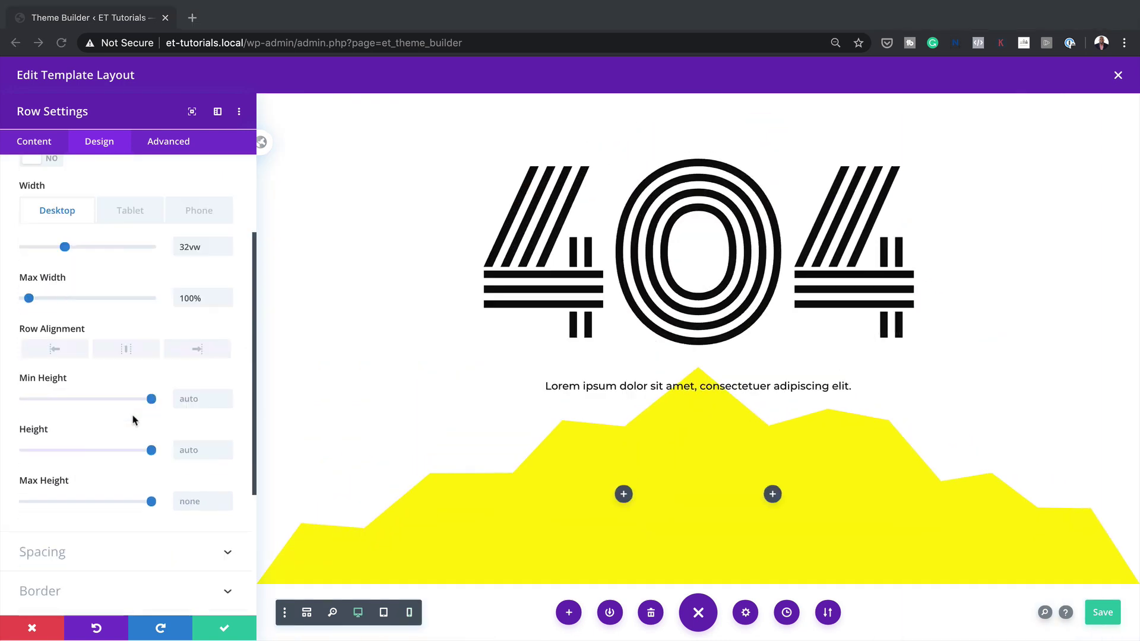
pyautogui.scroll(-5, 133, 420)
pyautogui.click(59, 407)
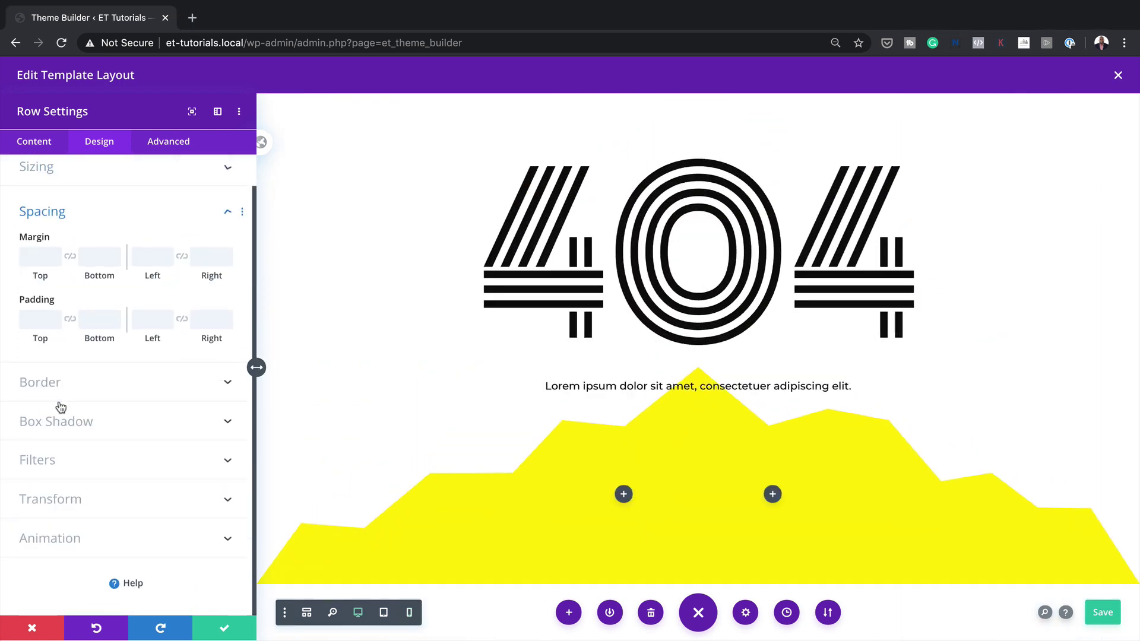
pyautogui.click(36, 253)
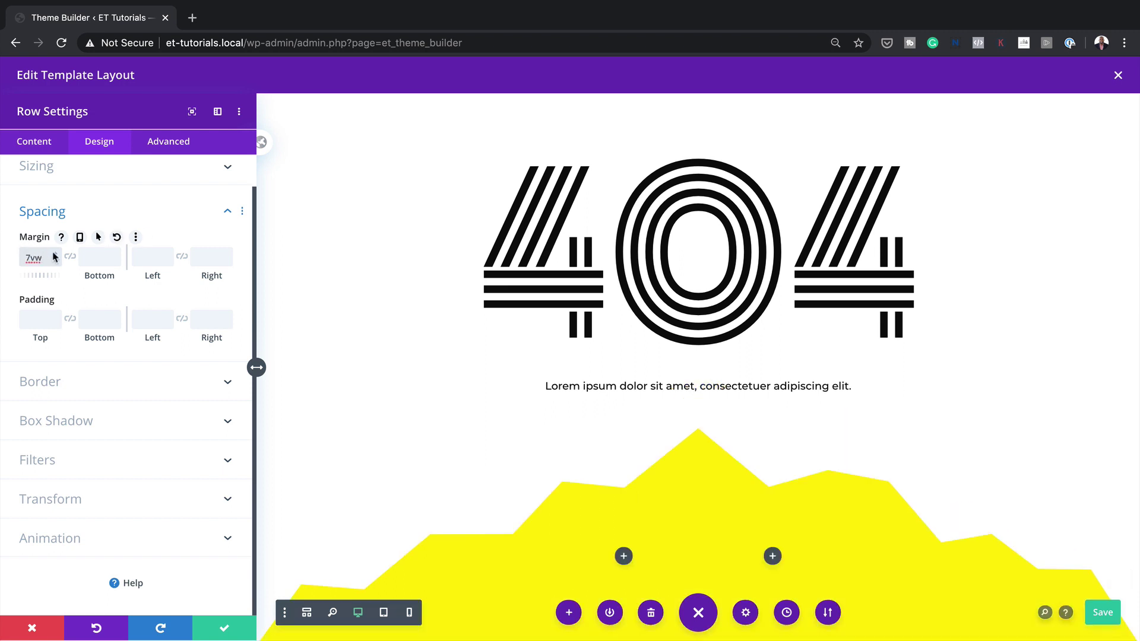
# Step: Enable responsive margins for the row, set the tablet top margin to 22vw, and open the phone top margin
pyautogui.click(80, 236)
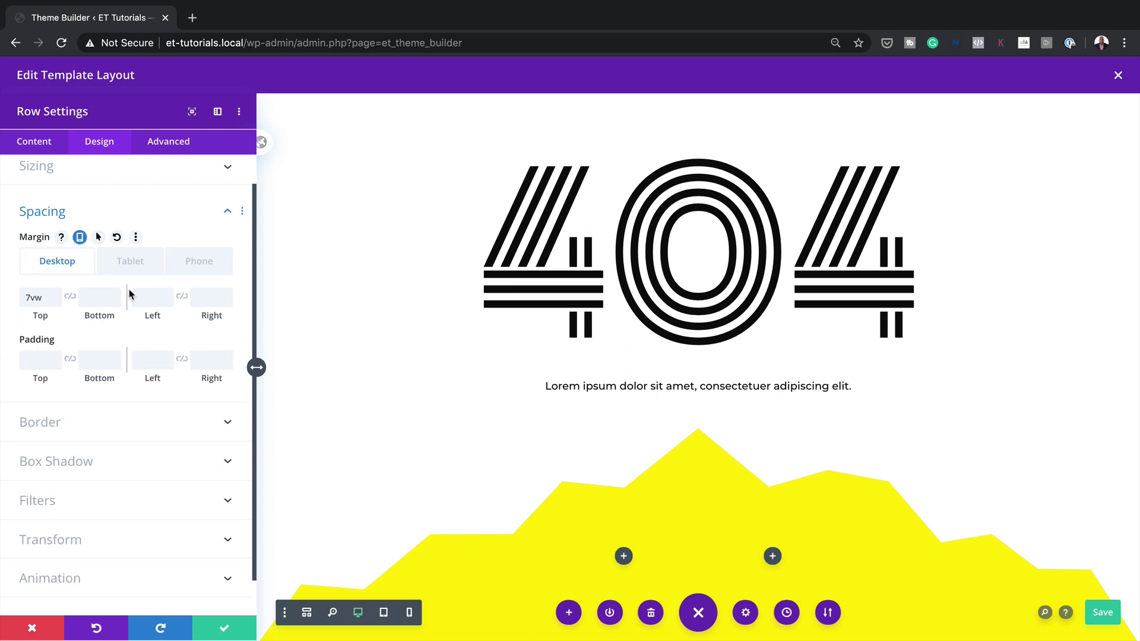
pyautogui.click(130, 262)
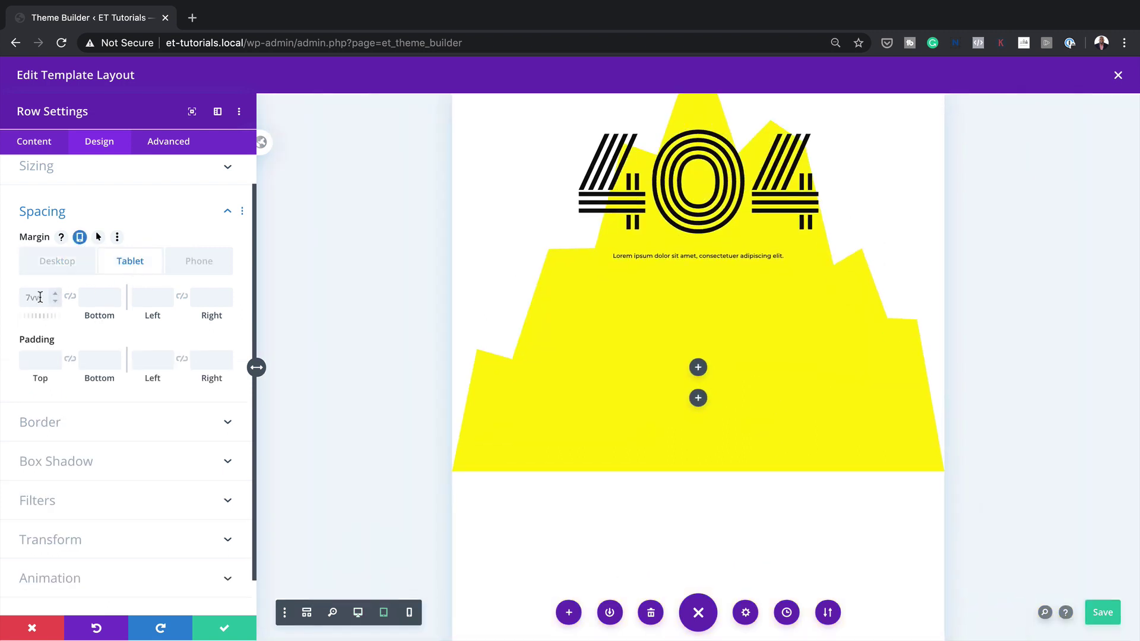
pyautogui.click(40, 297)
pyautogui.write('22vw')
pyautogui.click(203, 268)
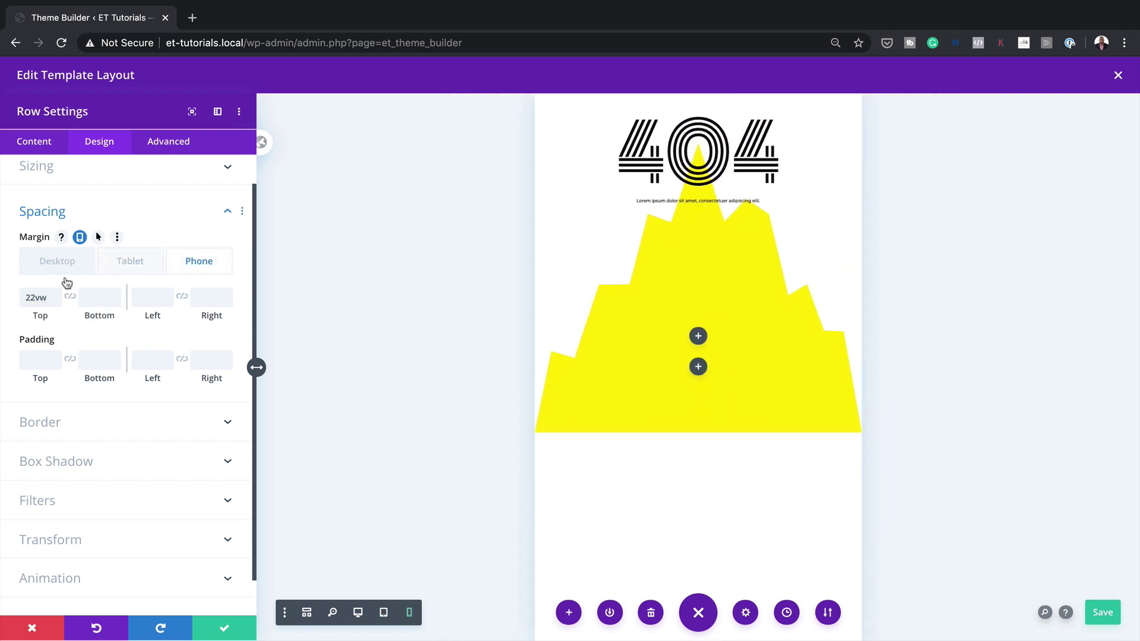
pyautogui.click(33, 298)
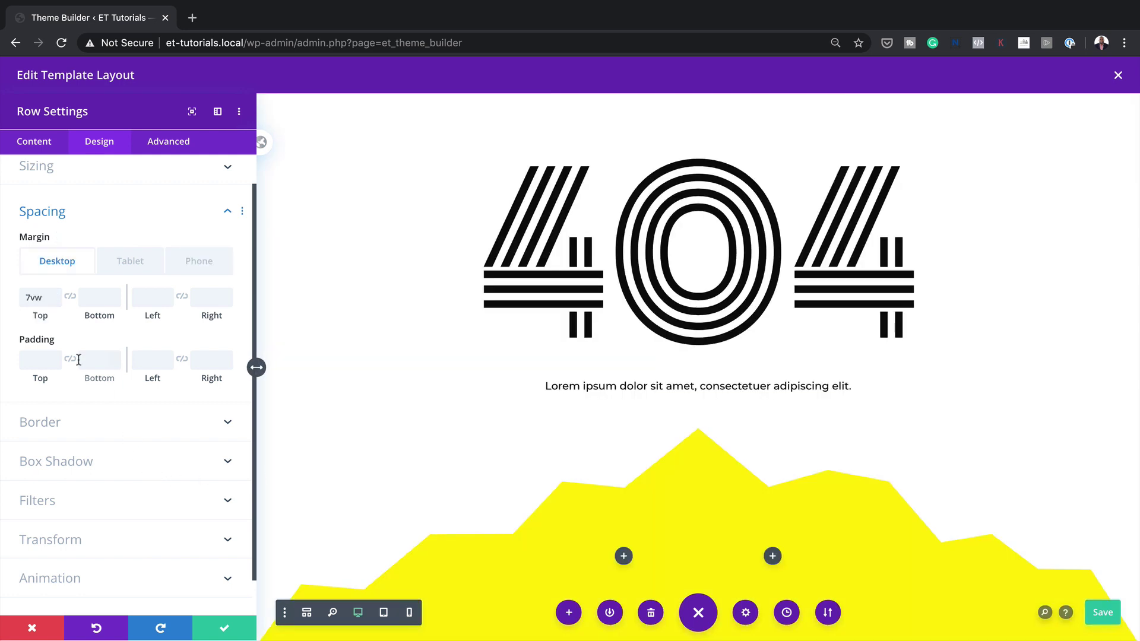
# Step: Set the row's top padding to 0vw on desktop and link the bottom padding to the same value
pyautogui.click(36, 360)
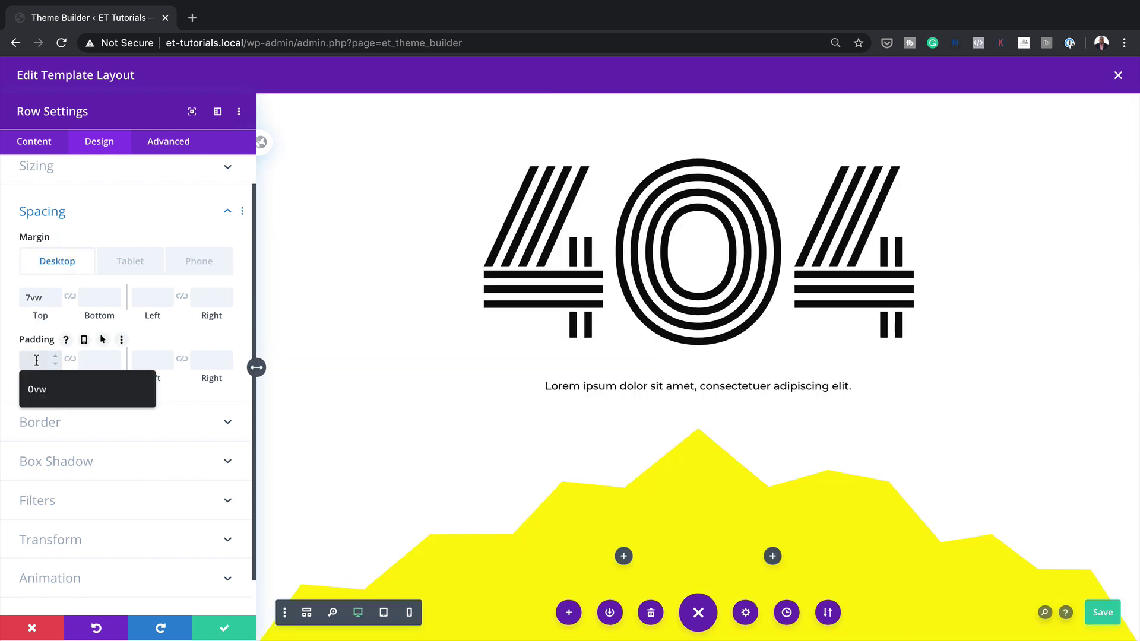
pyautogui.click(44, 392)
pyautogui.click(72, 360)
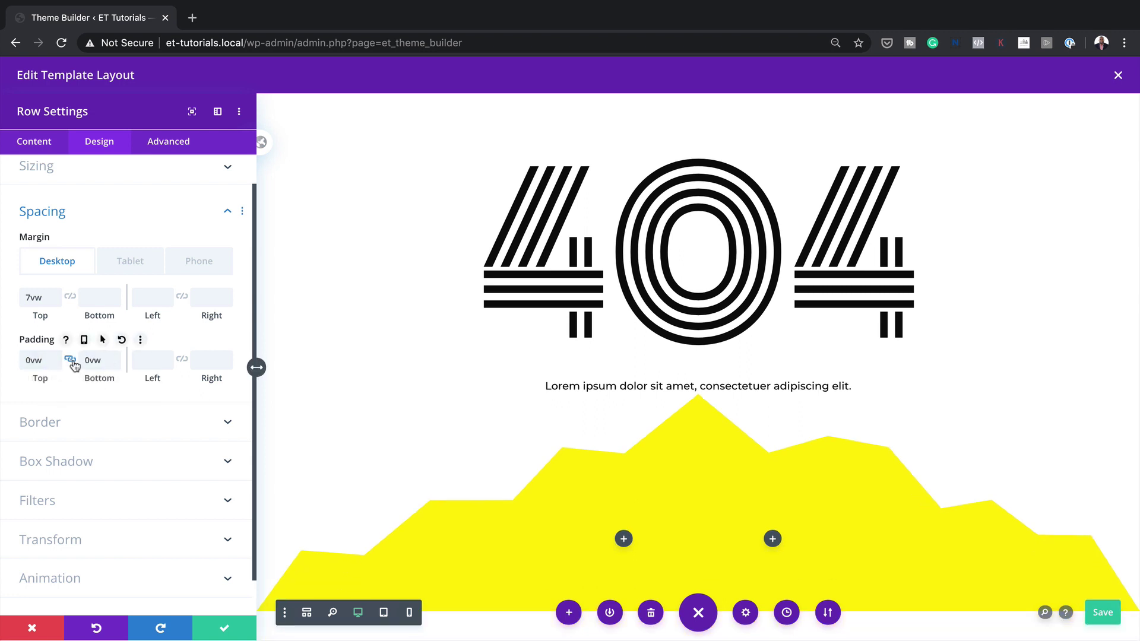
pyautogui.scroll(-1, 822, 489)
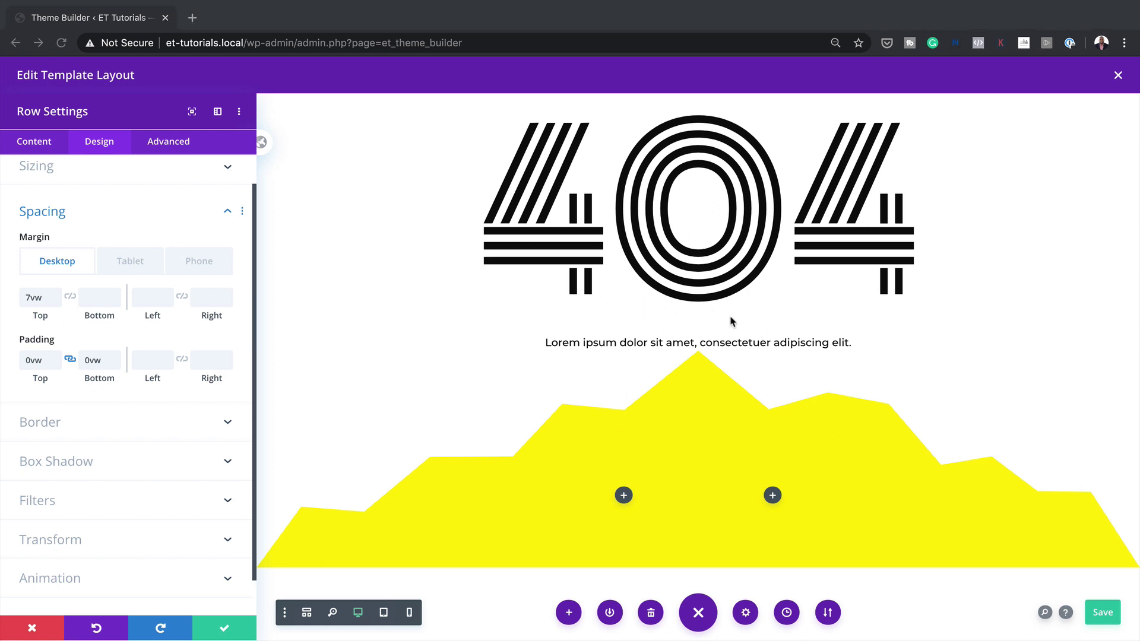
# Step: Open the first column's settings and give it a white background colour
pyautogui.click(36, 147)
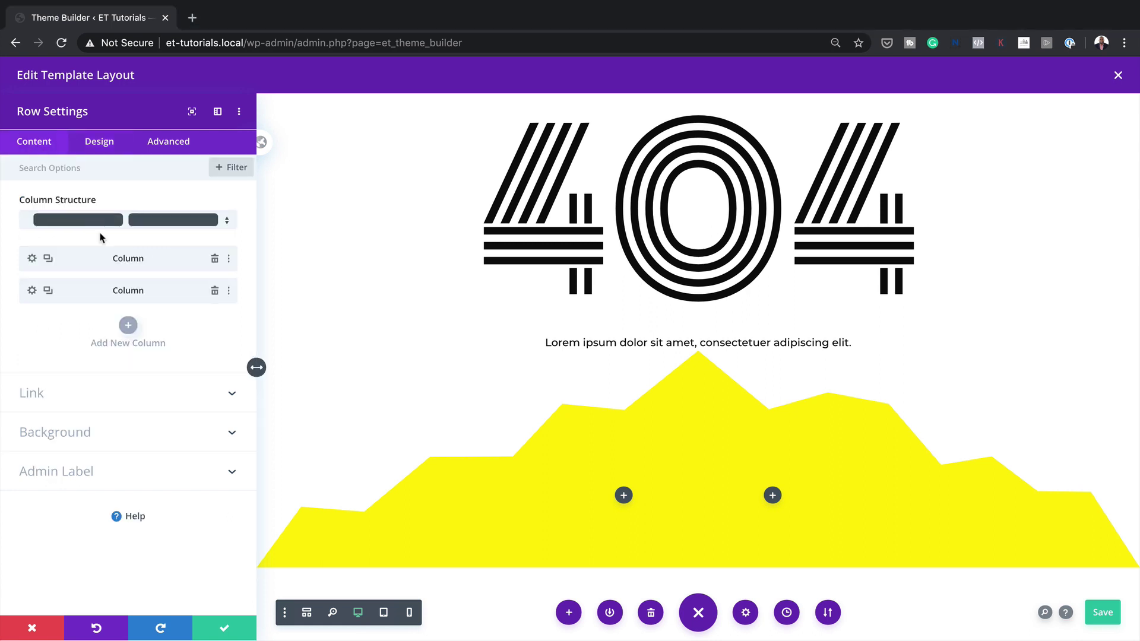
pyautogui.click(33, 259)
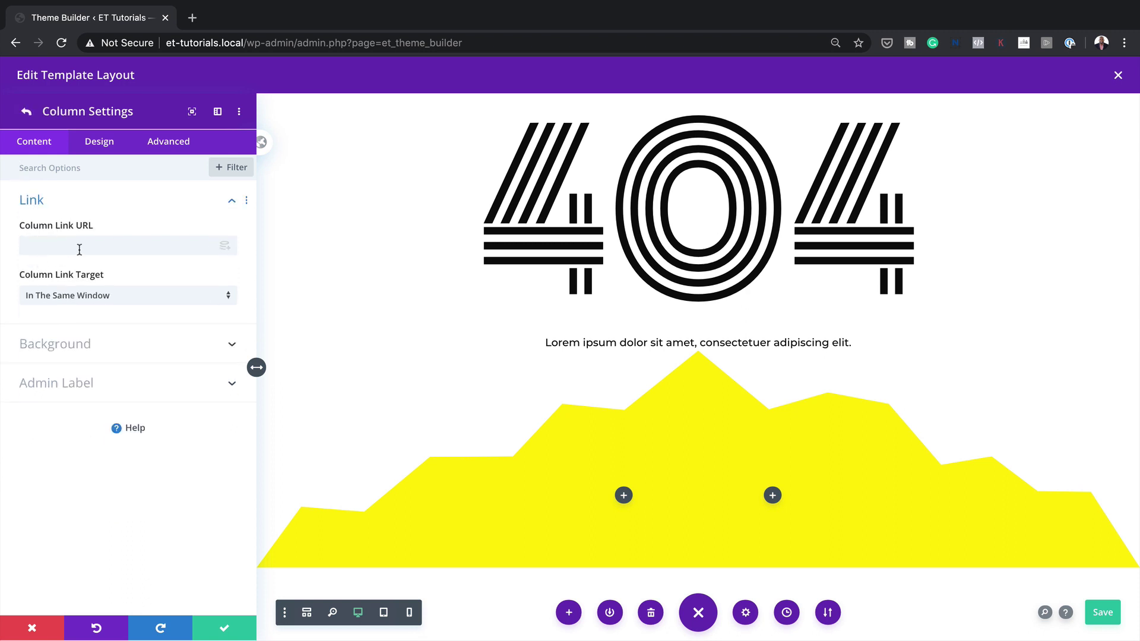
pyautogui.click(87, 351)
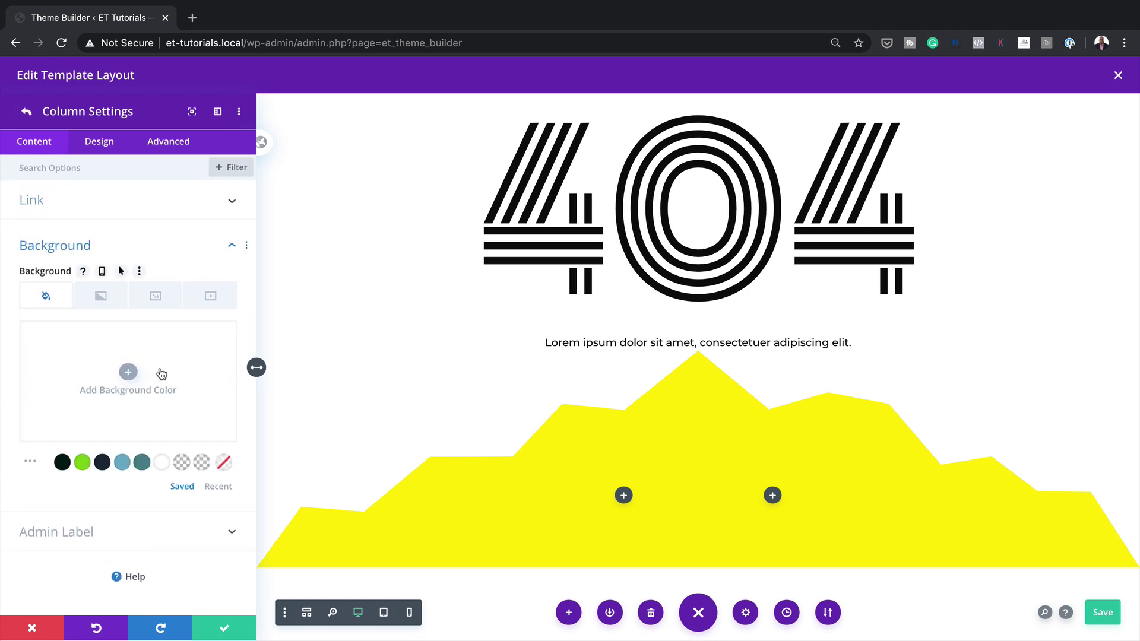
pyautogui.click(161, 462)
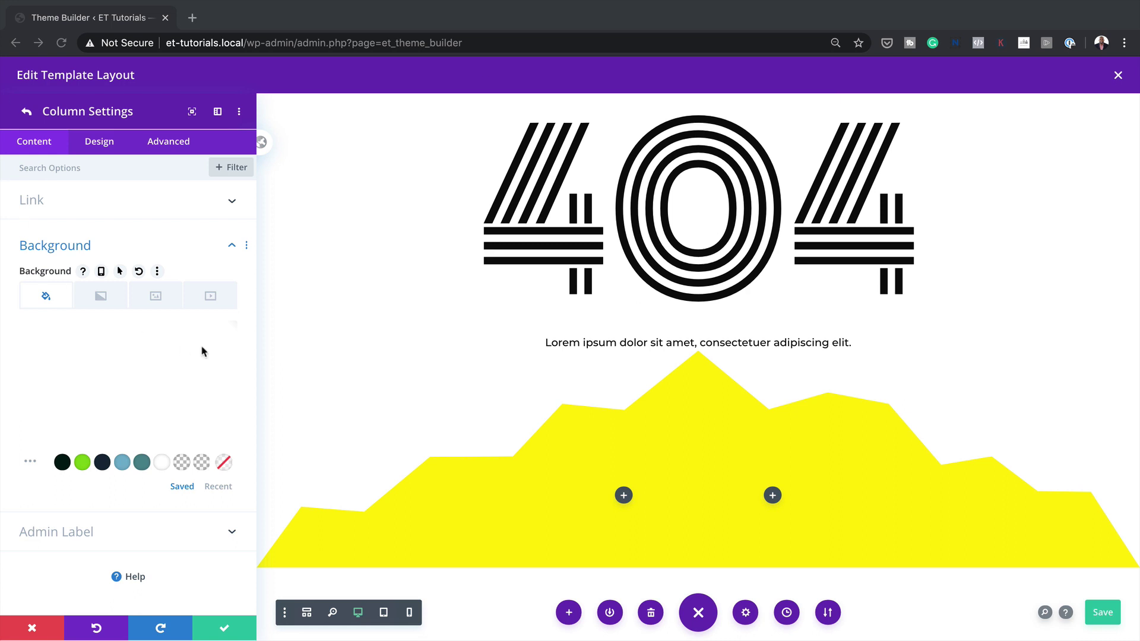
# Step: Enable hover options for the column's background and set the hover colour to #fffa00
pyautogui.click(120, 271)
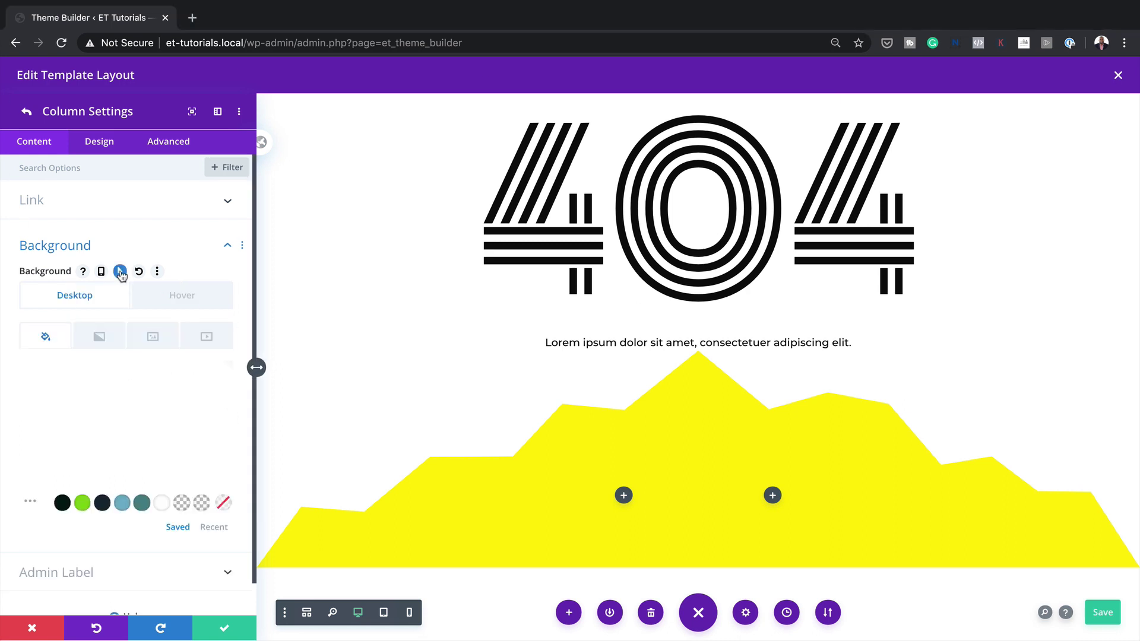
pyautogui.click(190, 297)
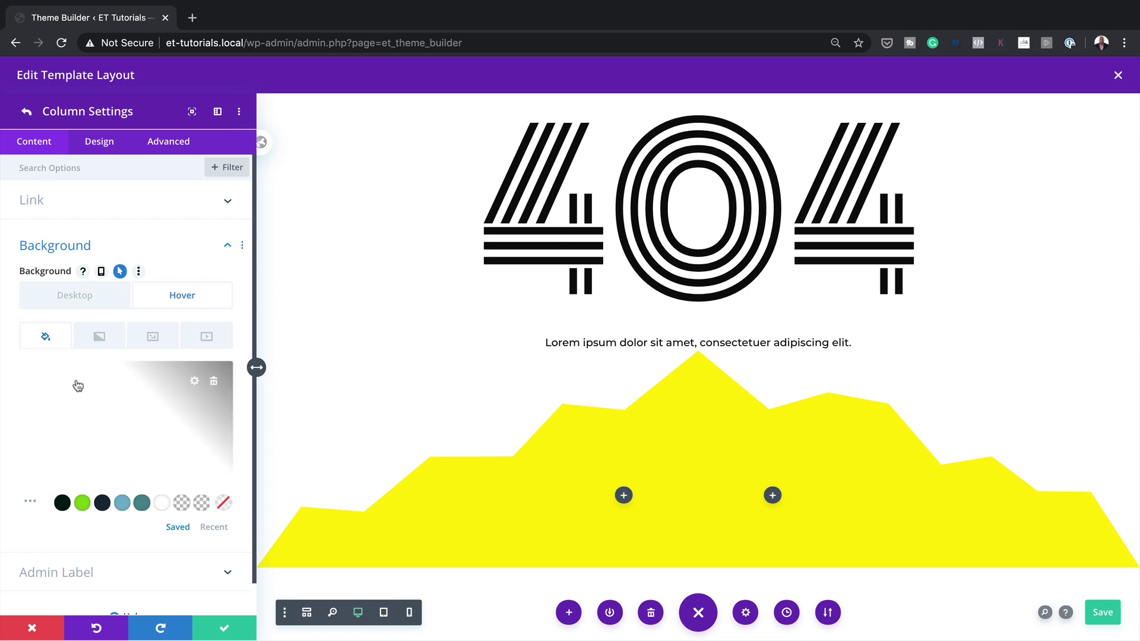
pyautogui.click(119, 409)
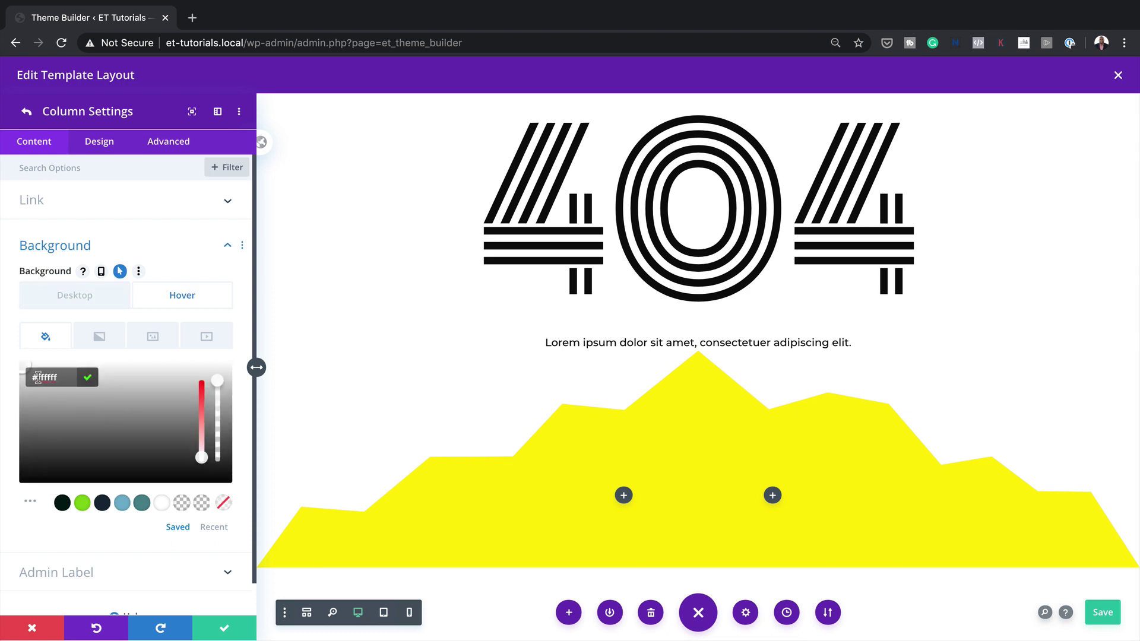
pyautogui.moveTo(34, 378); pyautogui.dragTo(68, 377)
pyautogui.write('#fffa00')
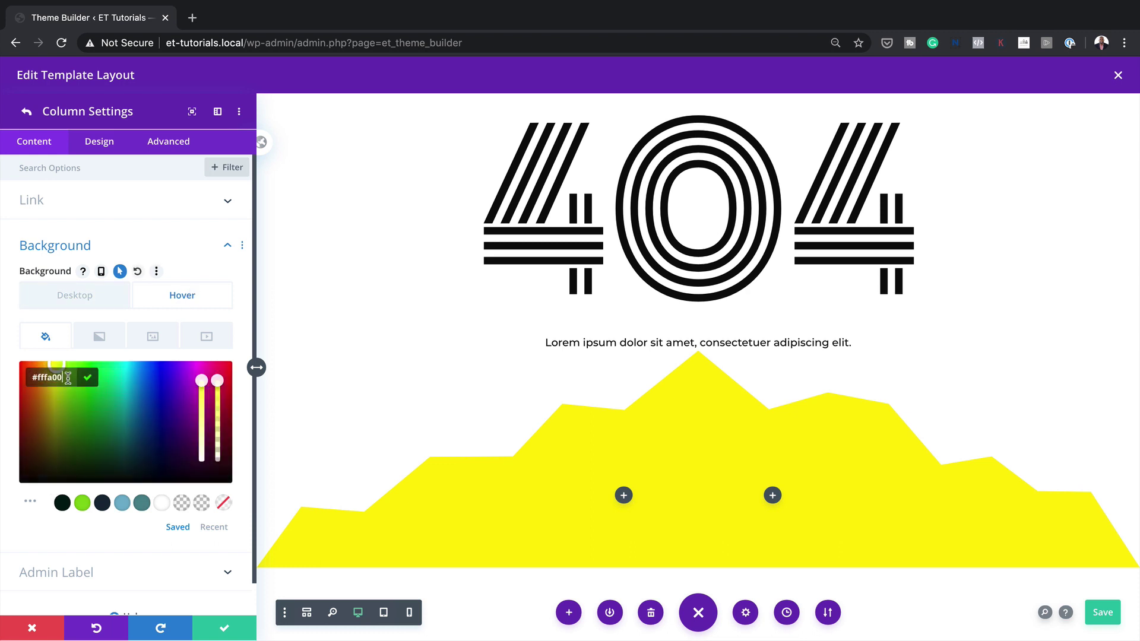
pyautogui.click(83, 302)
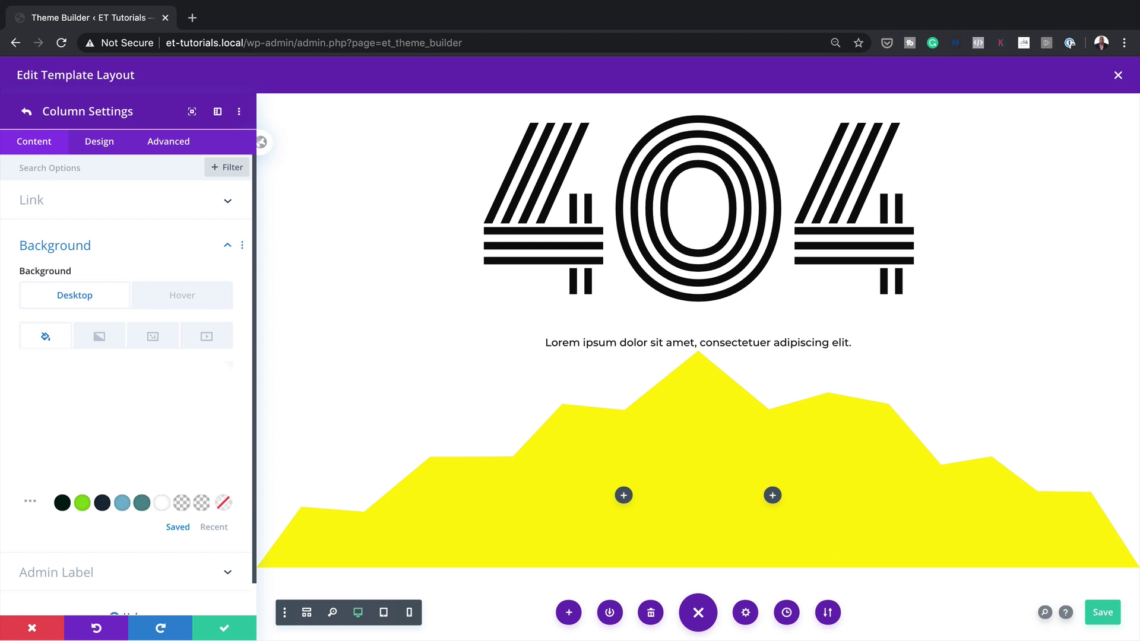
# Step: Round all four corners of the first column's border to 20px
pyautogui.click(108, 143)
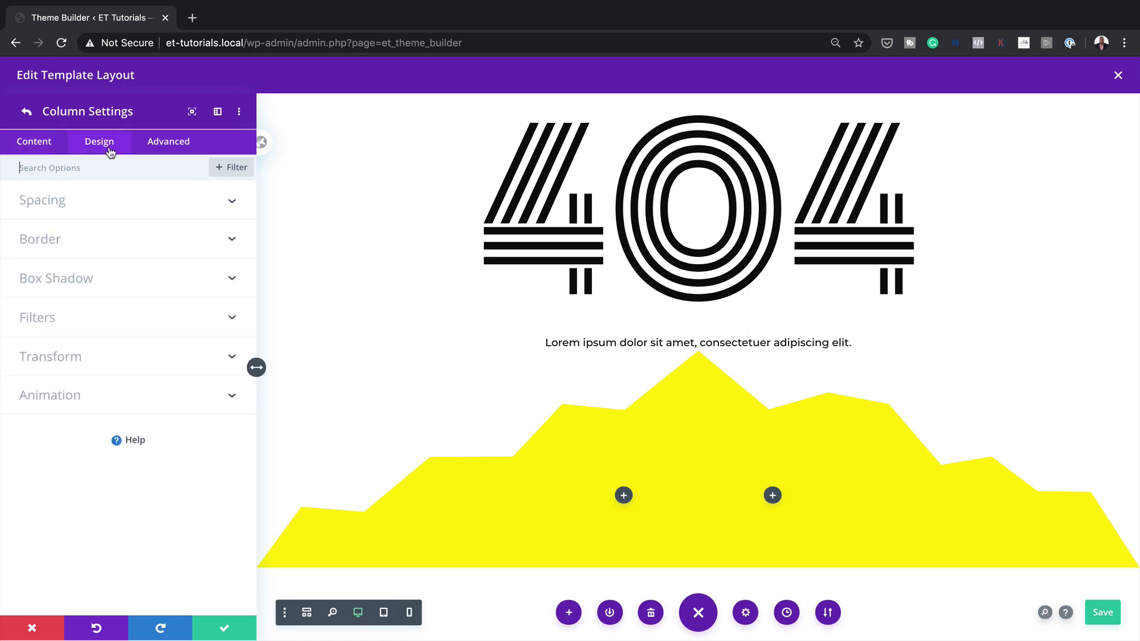
pyautogui.click(64, 240)
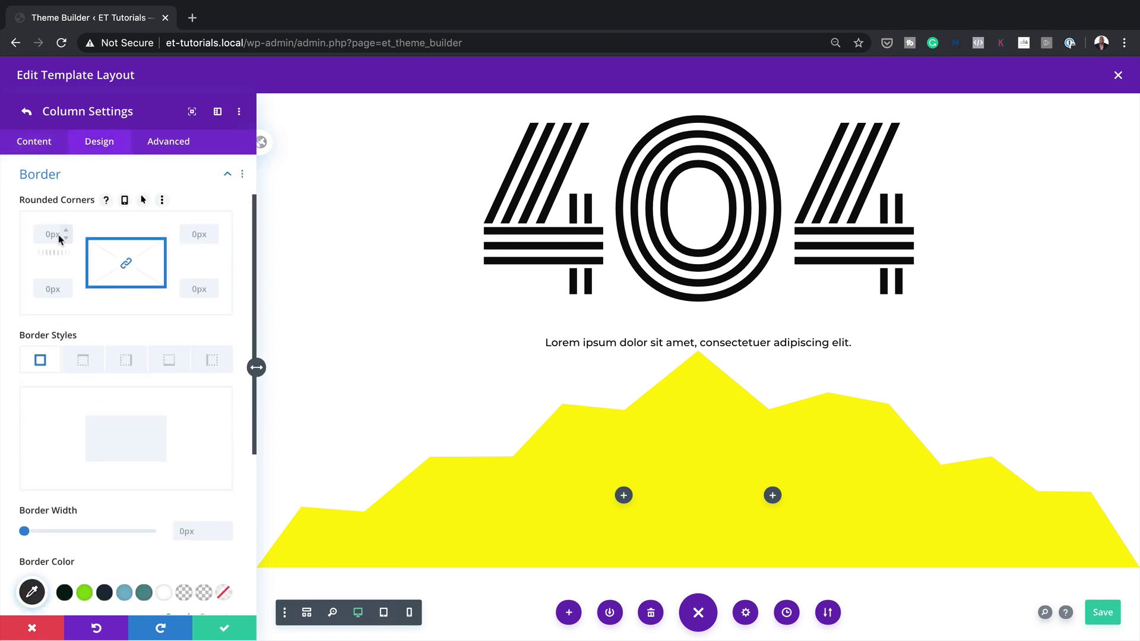
pyautogui.click(44, 232)
pyautogui.write('20px')
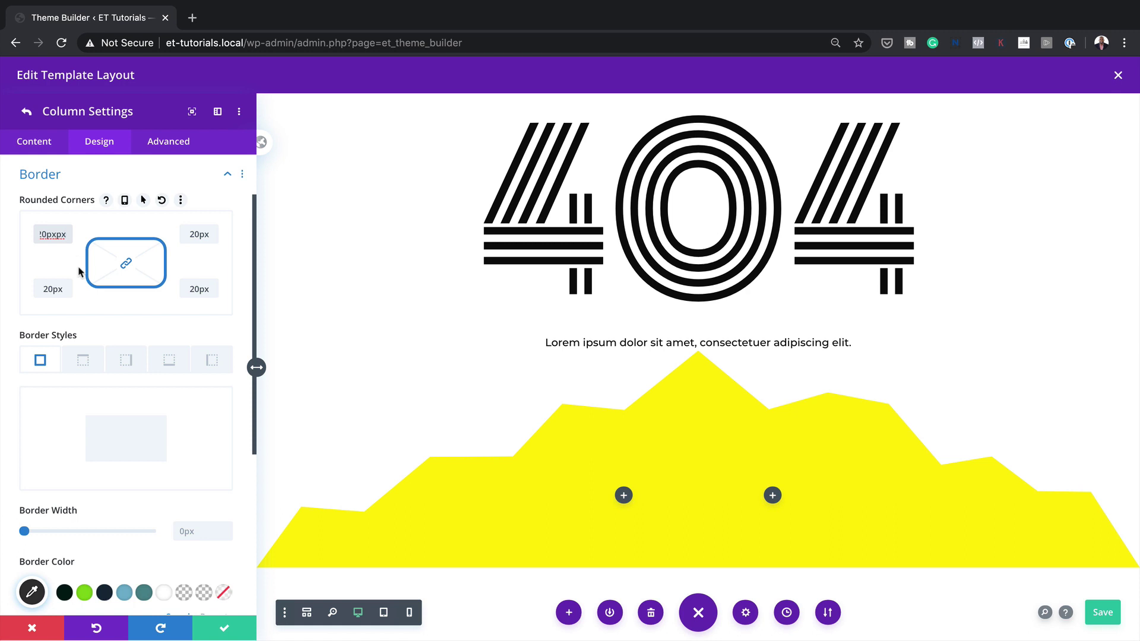
# Step: Correct the first column's corner radius to 20px and apply the first box shadow preset with the even soft glow
pyautogui.press('BackSpace')
pyautogui.scroll(-1, 170, 471)
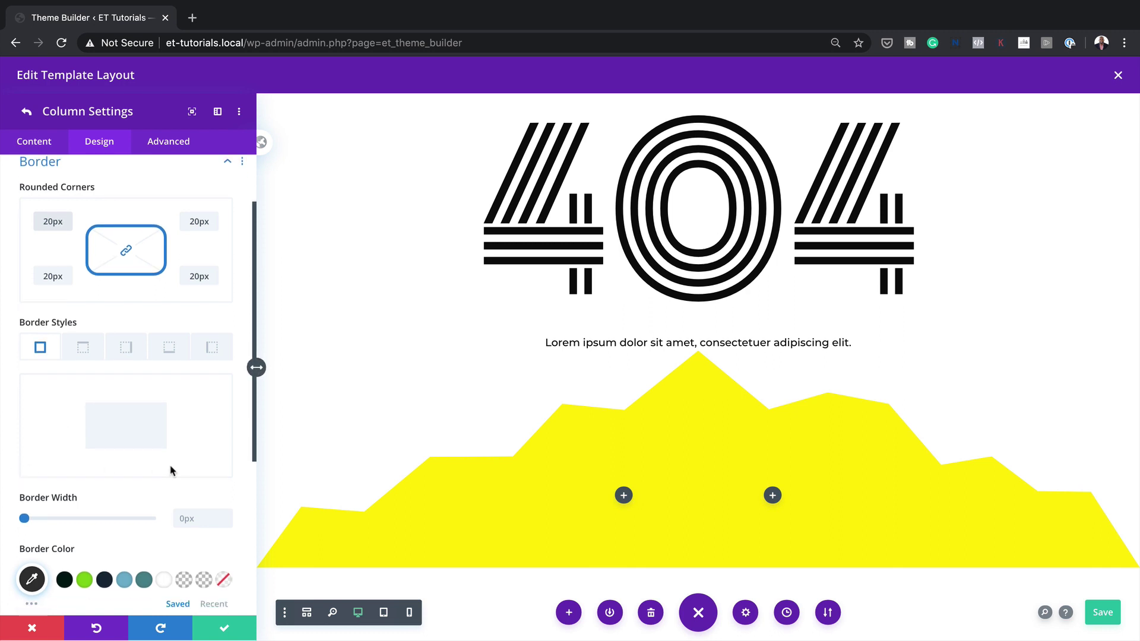
pyautogui.scroll(-5, 170, 471)
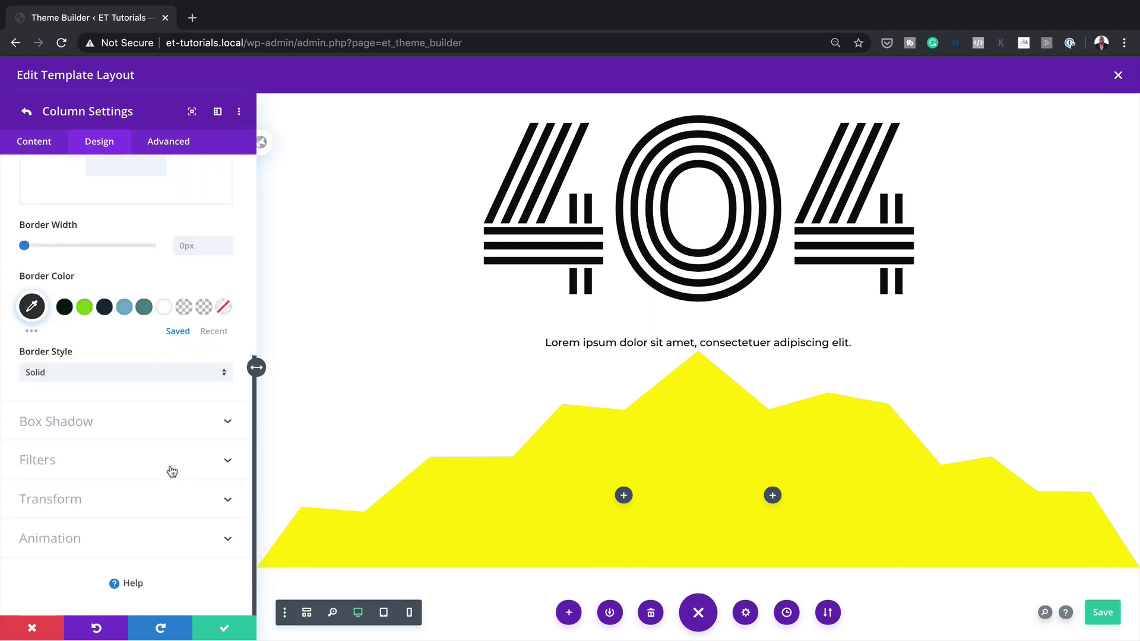
pyautogui.click(88, 426)
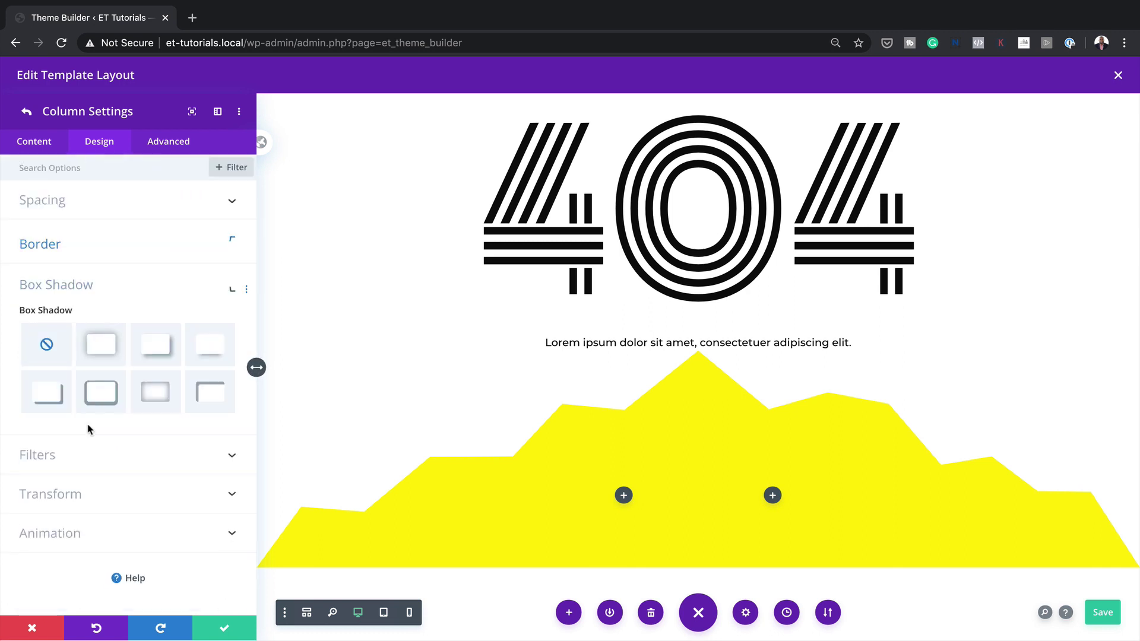
pyautogui.click(109, 347)
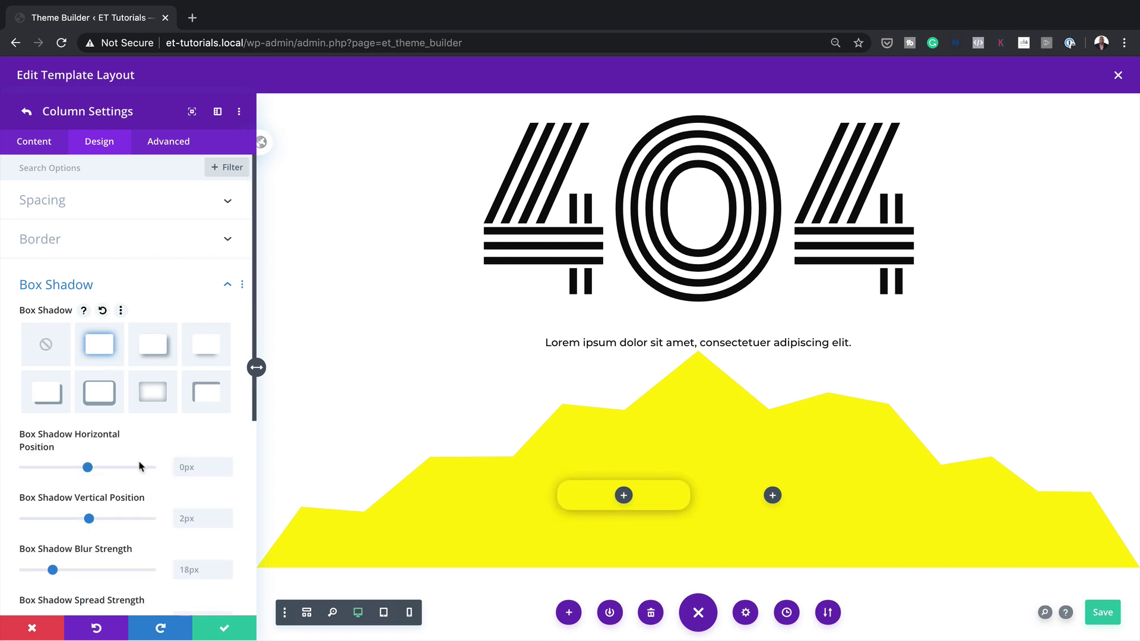
# Step: Set the first column's box shadow blur strength to 50px
pyautogui.scroll(-1, 141, 465)
pyautogui.scroll(-1, 141, 465)
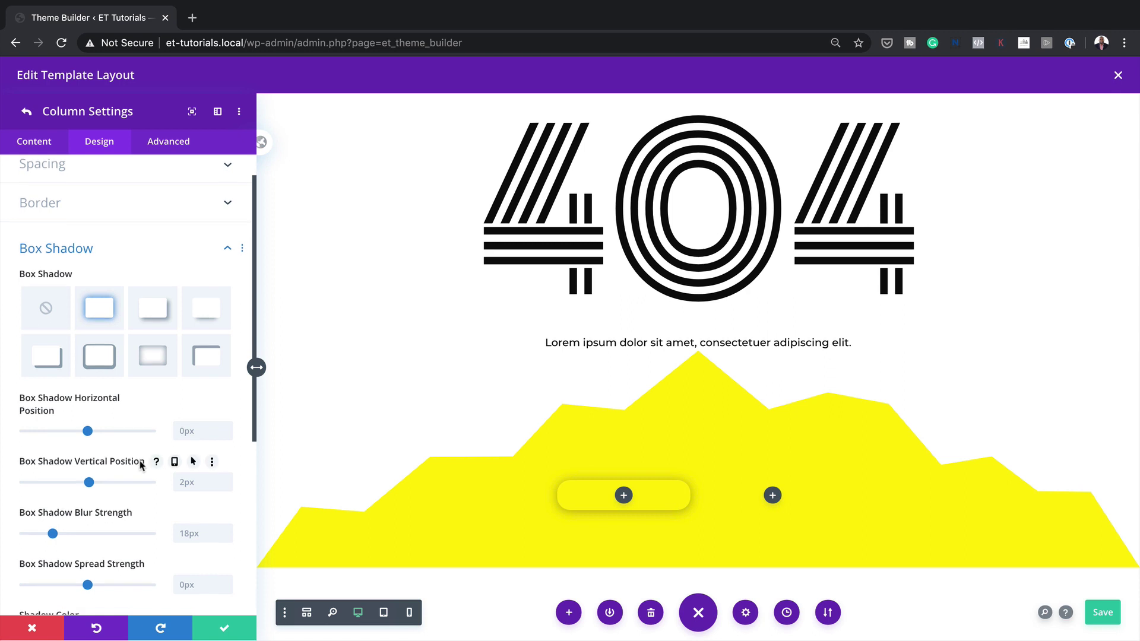
pyautogui.click(198, 525)
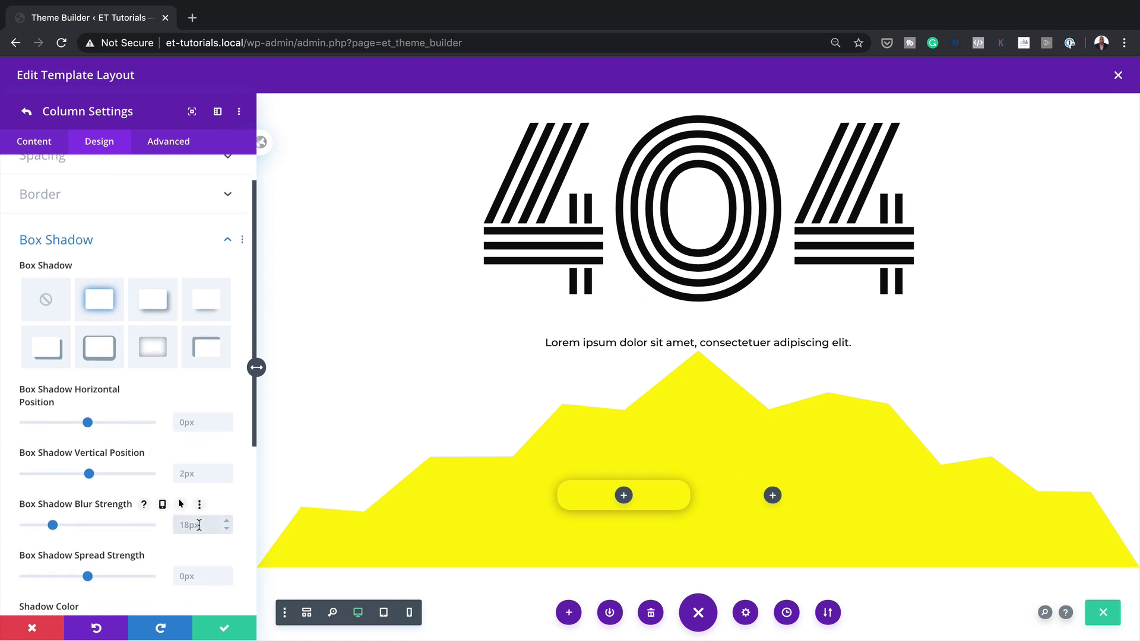
pyautogui.write('50')
# Step: Make the column's default box shadow colour fully transparent, rgba(0,0,0,0)
pyautogui.scroll(-5, 173, 586)
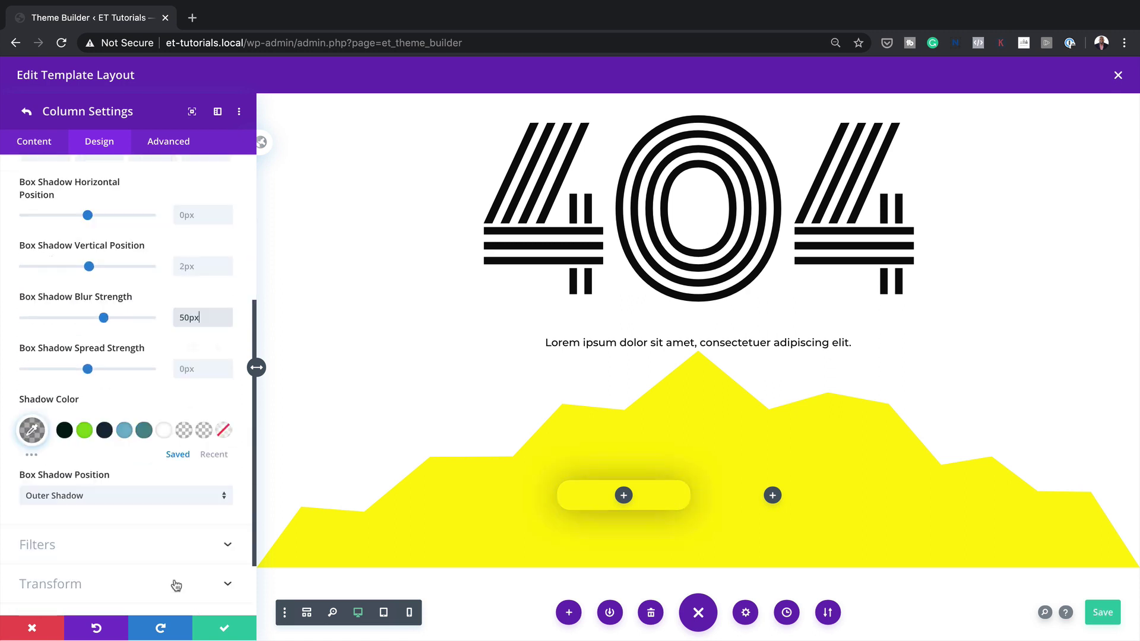
pyautogui.click(32, 432)
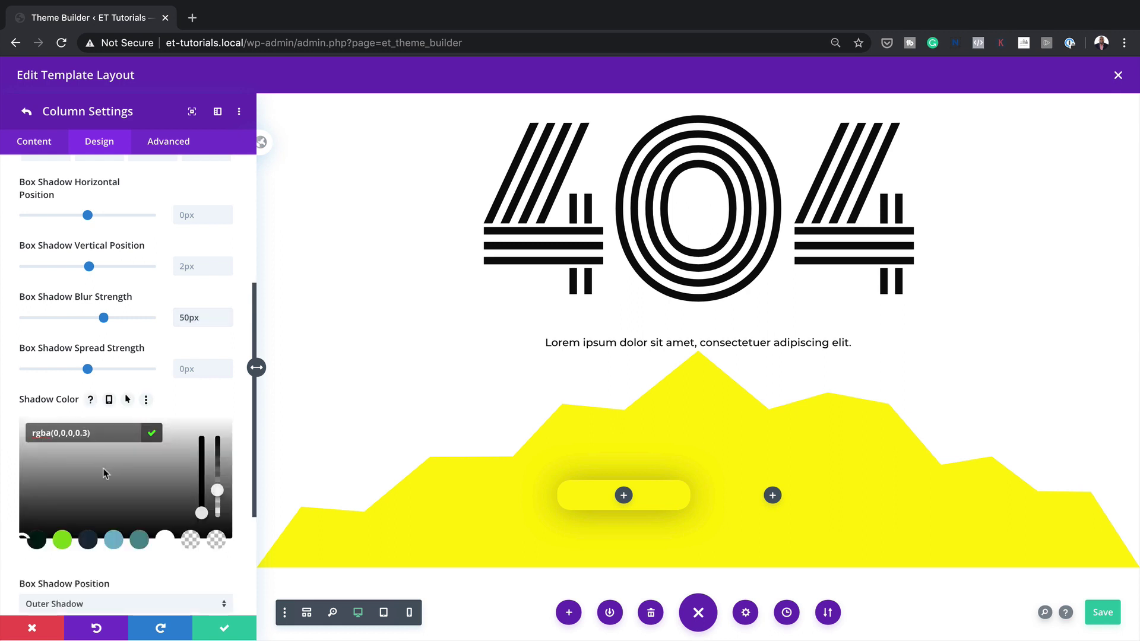
pyautogui.moveTo(218, 490); pyautogui.dragTo(217, 514)
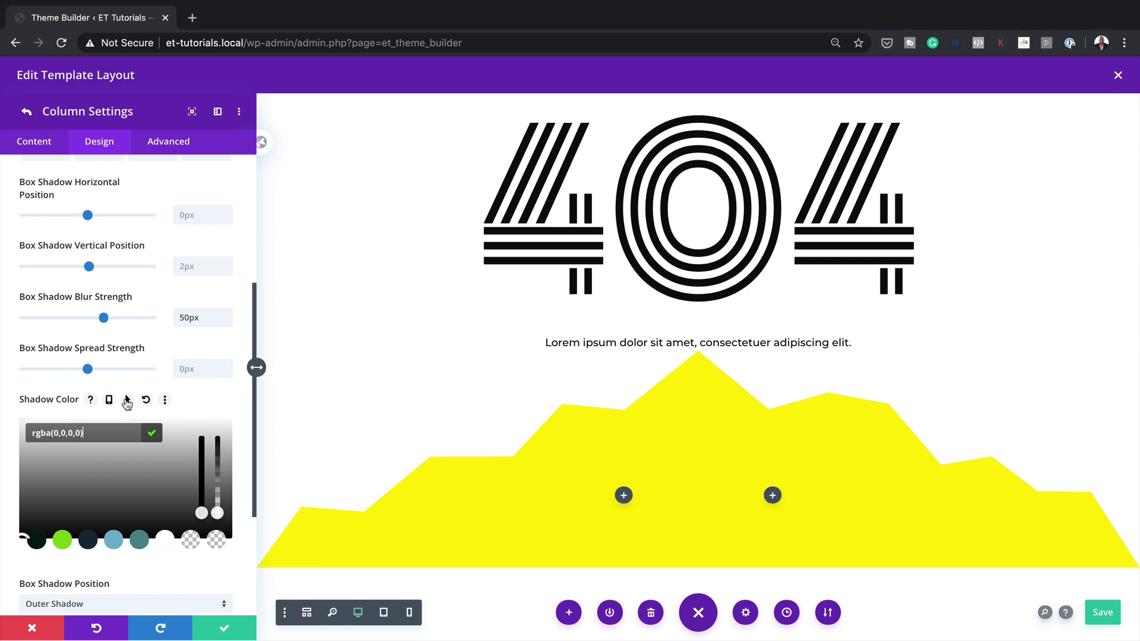
# Step: Enable hover options for the column's shadow colour and set the hover colour to rgba(0,0,0,0.12)
pyautogui.click(126, 401)
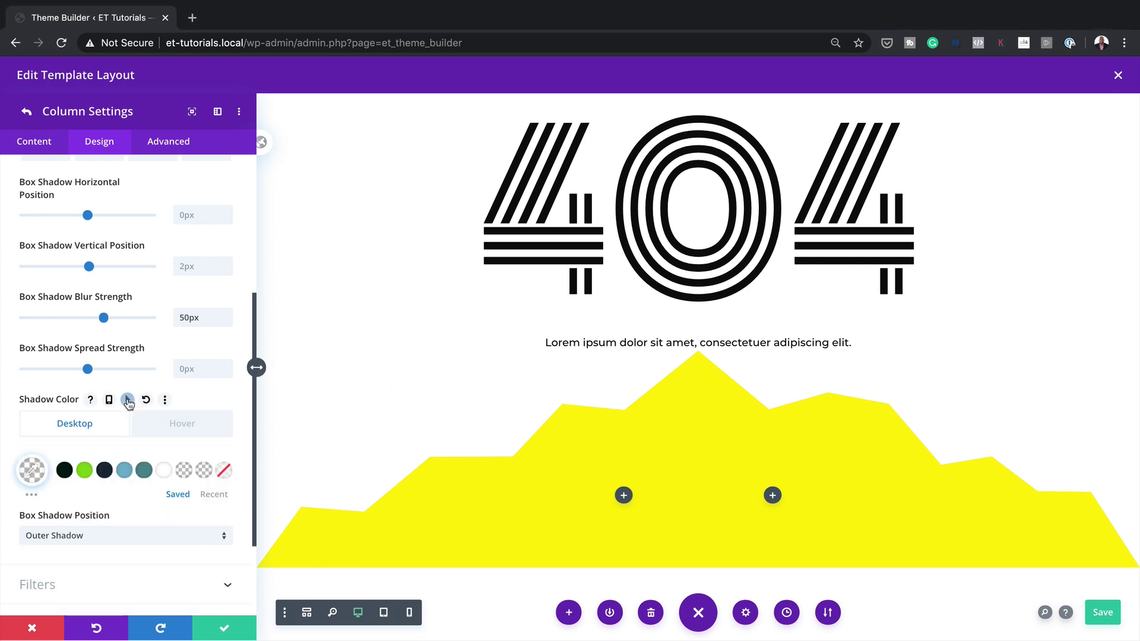
pyautogui.click(179, 425)
pyautogui.click(32, 470)
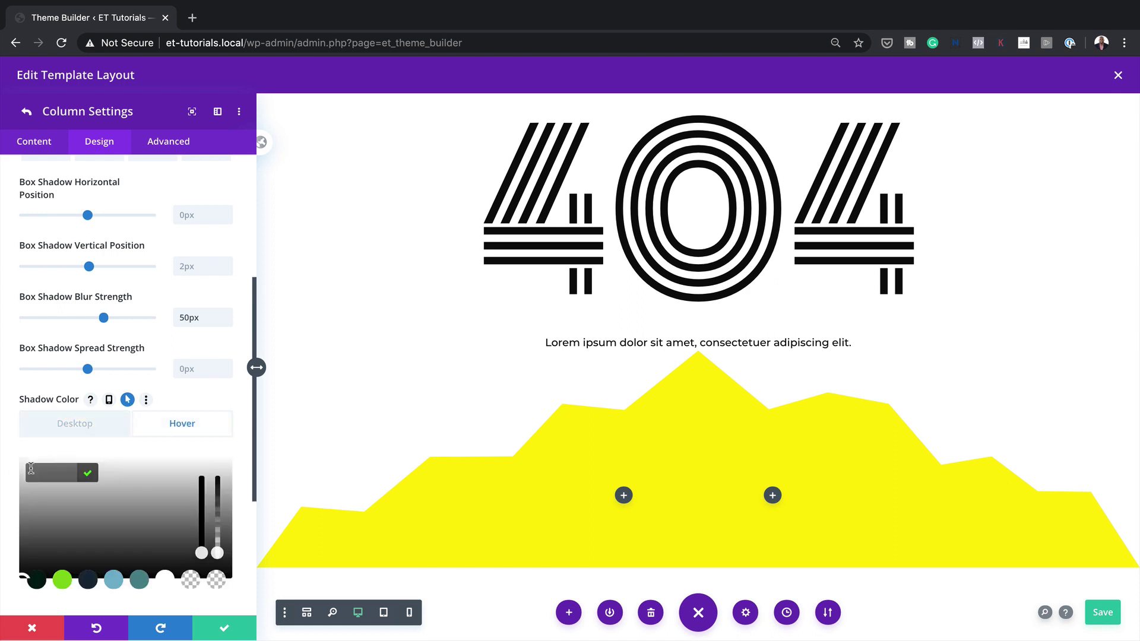
pyautogui.write('rgba(0,0,0,0.12)')
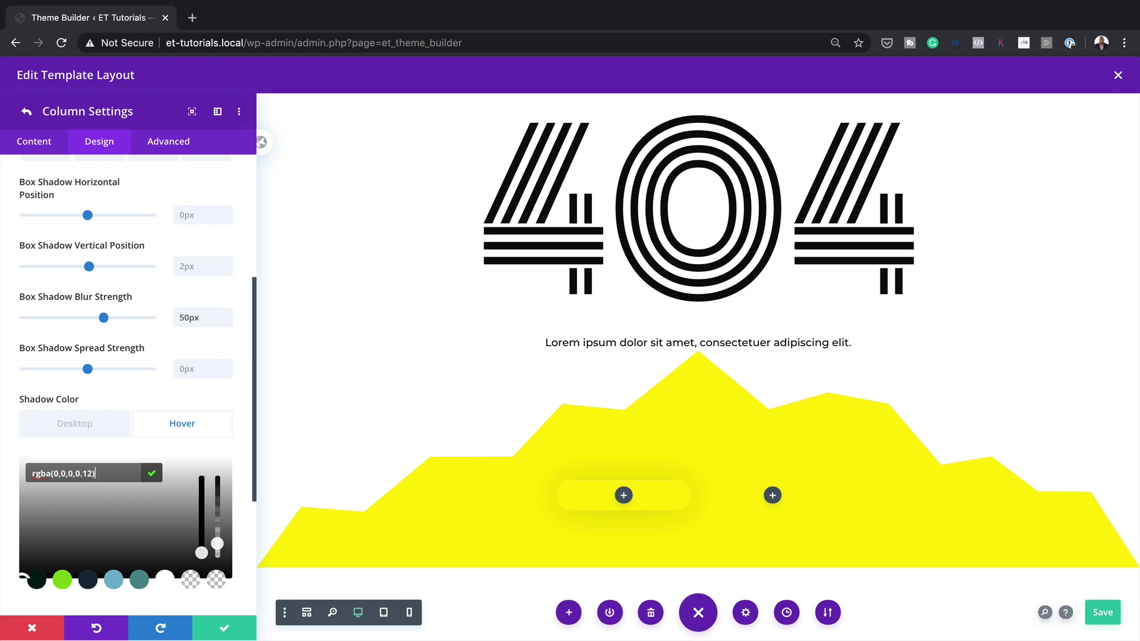
# Step: Enable hover options for the first column's transform and scale it to 110% in both directions on hover
pyautogui.scroll(-4, 189, 448)
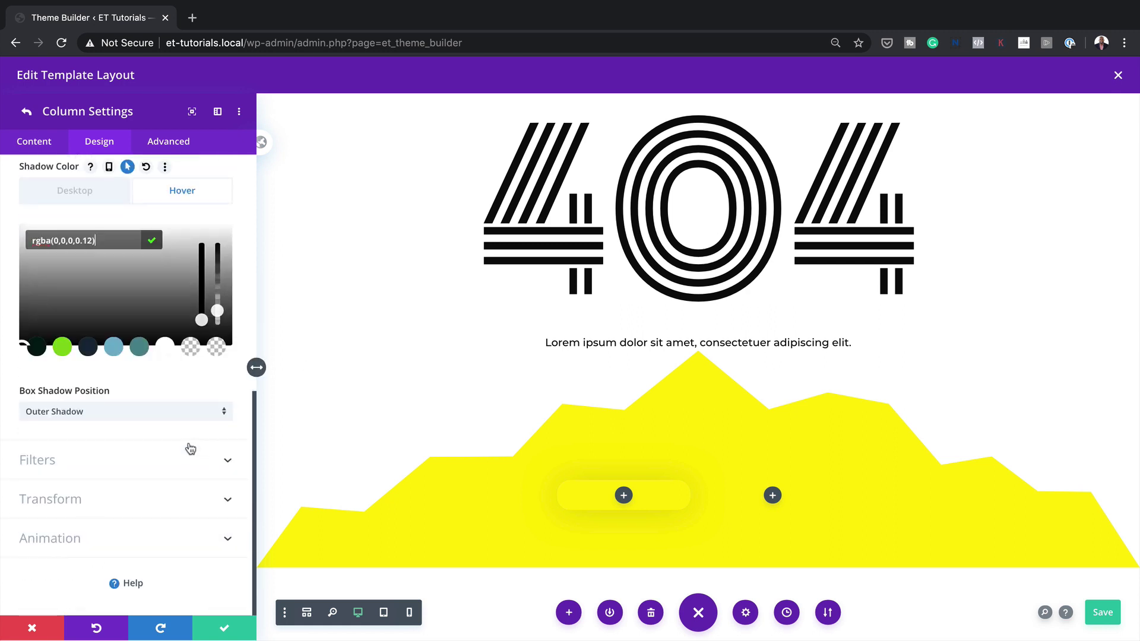
pyautogui.click(71, 503)
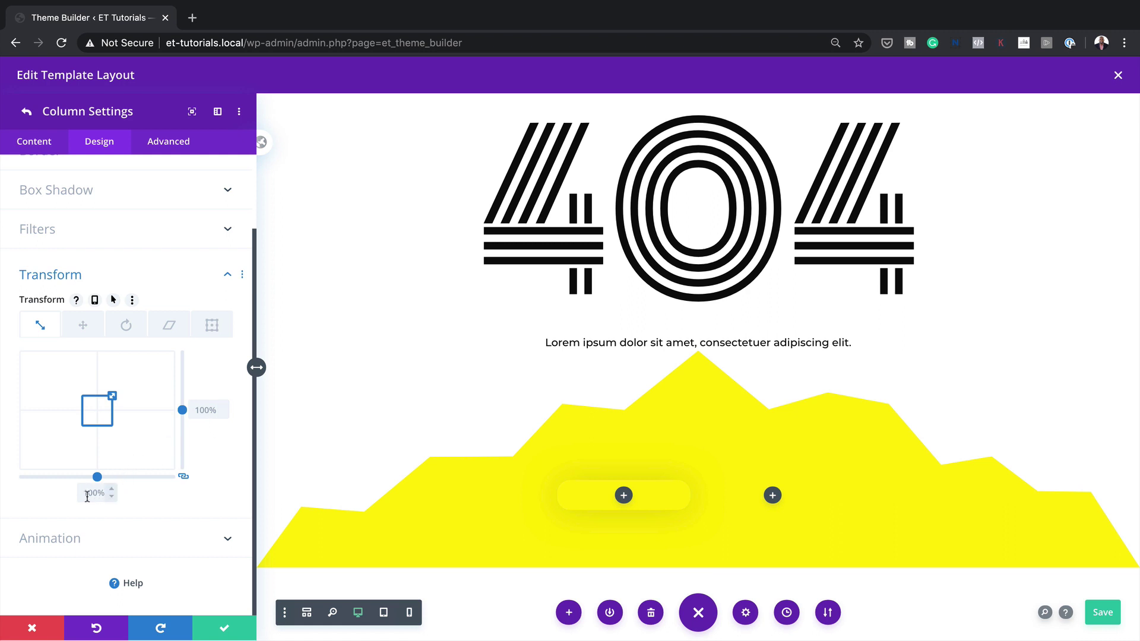
pyautogui.click(114, 302)
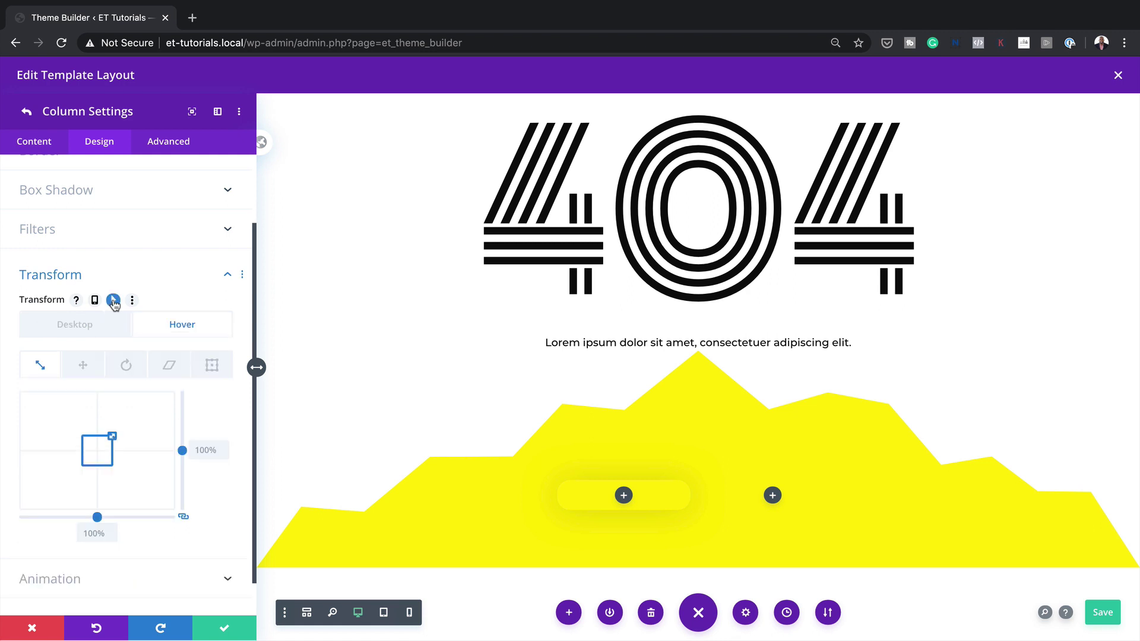
pyautogui.click(196, 452)
pyautogui.write('110')
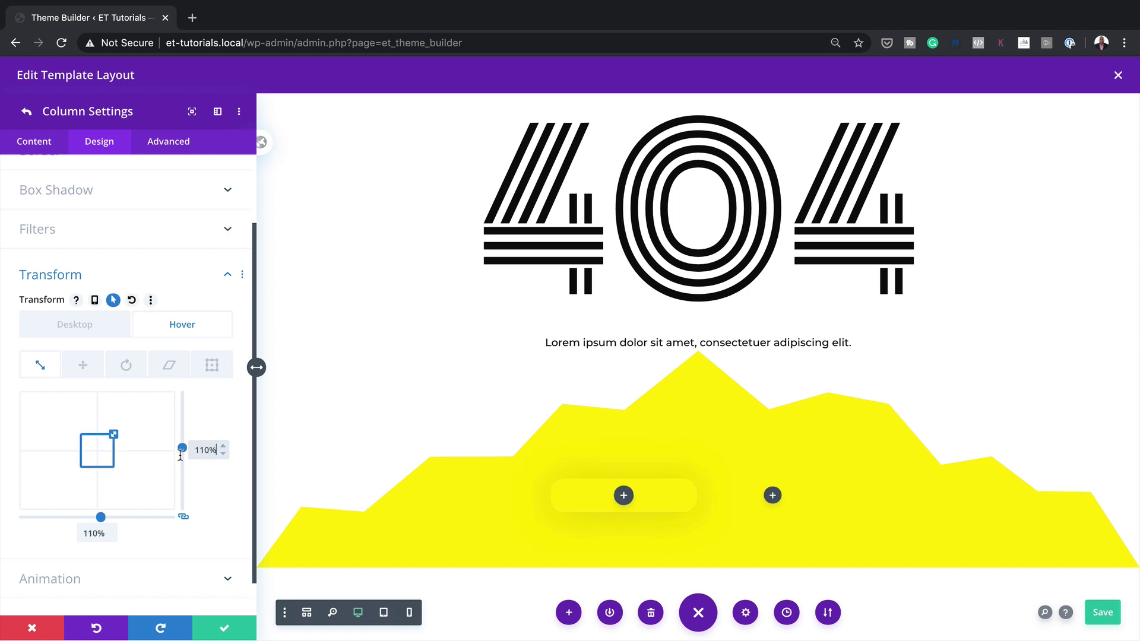
pyautogui.click(101, 532)
# Step: Compare the column's desktop and hover scale states, and save the column and row settings
pyautogui.click(74, 325)
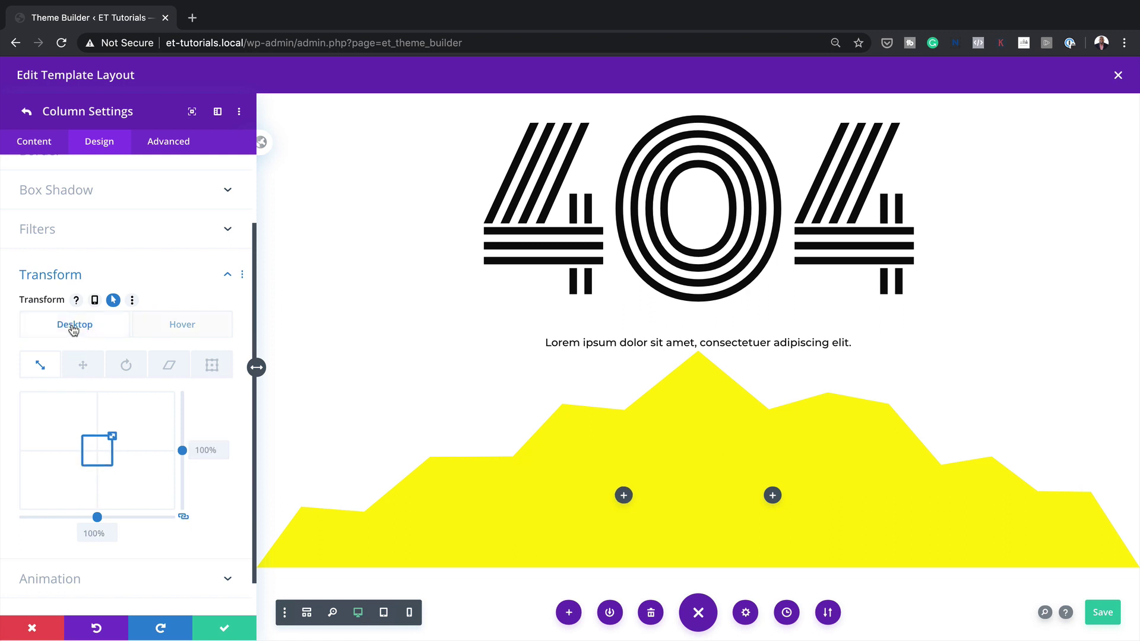
pyautogui.click(166, 331)
pyautogui.click(103, 332)
pyautogui.click(168, 330)
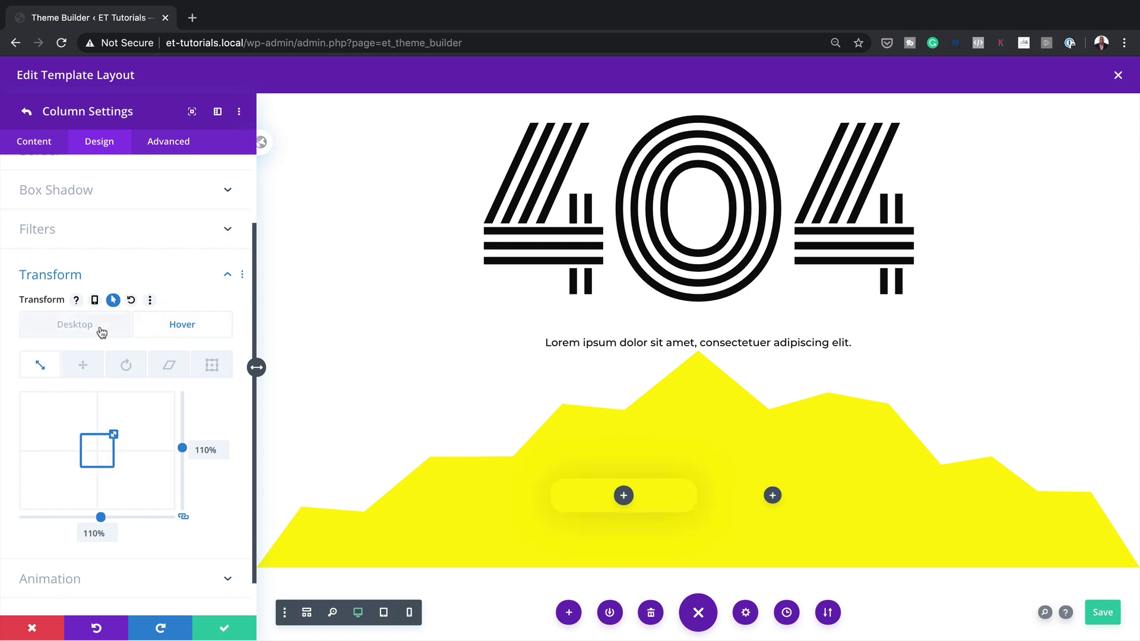
pyautogui.click(102, 332)
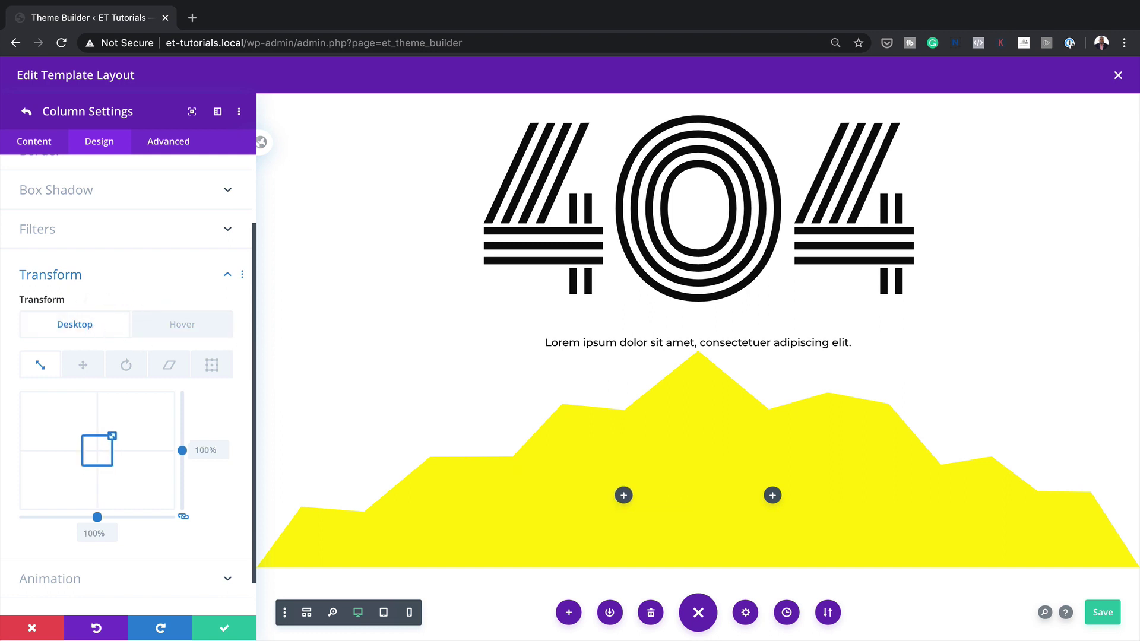
pyautogui.click(231, 625)
pyautogui.click(228, 631)
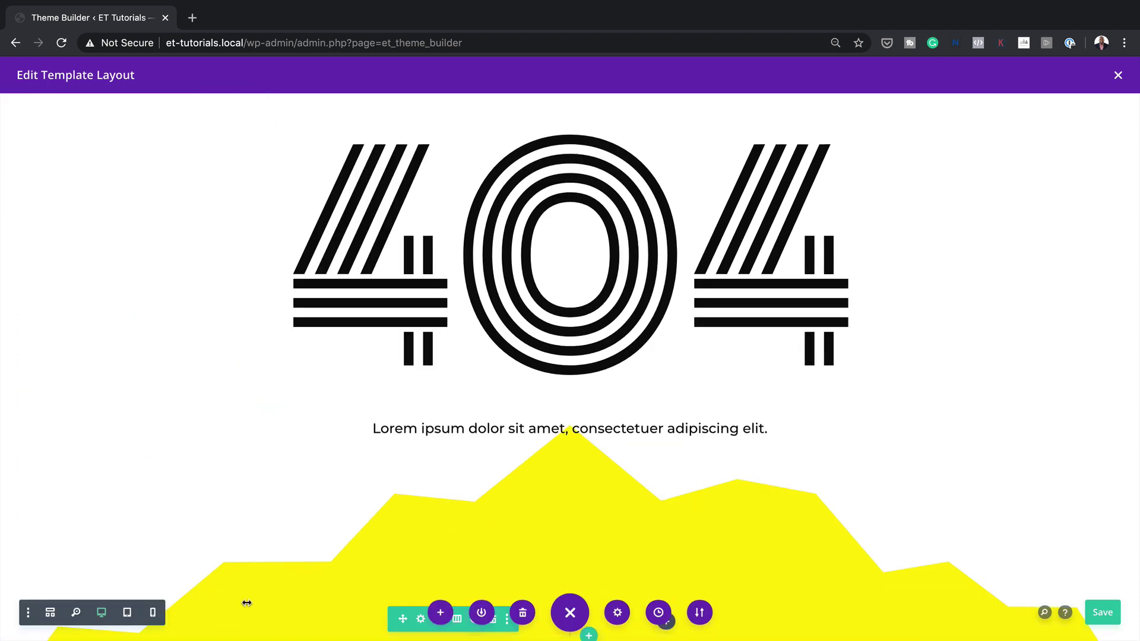
# Step: Switch to wireframe view and insert a Text module into the first column of the second row
pyautogui.scroll(-3, 534, 504)
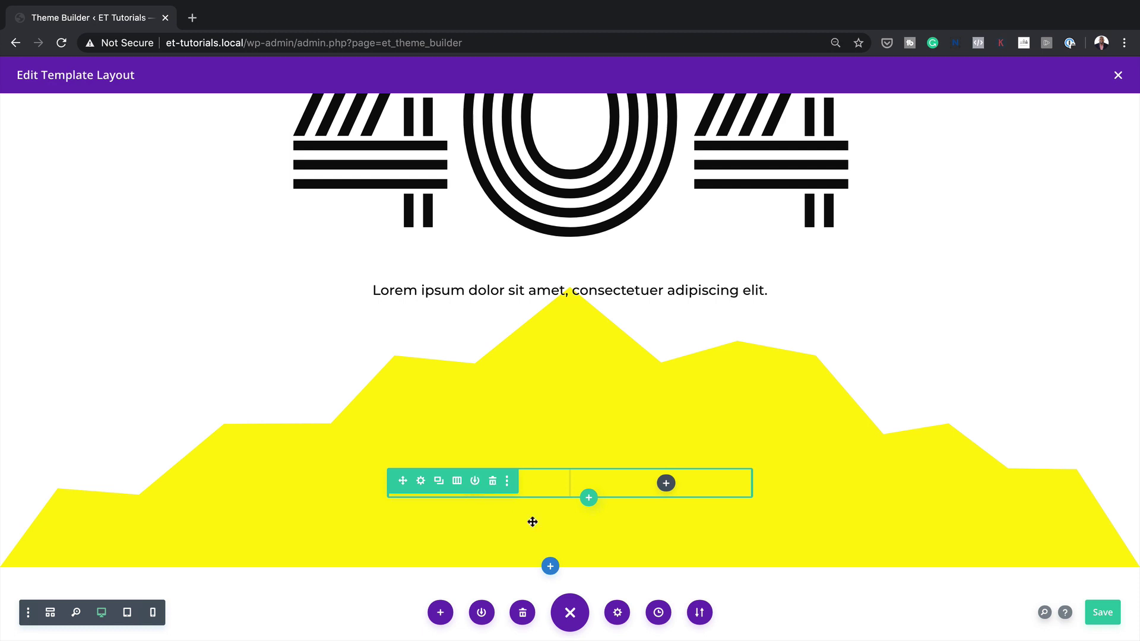
pyautogui.click(51, 614)
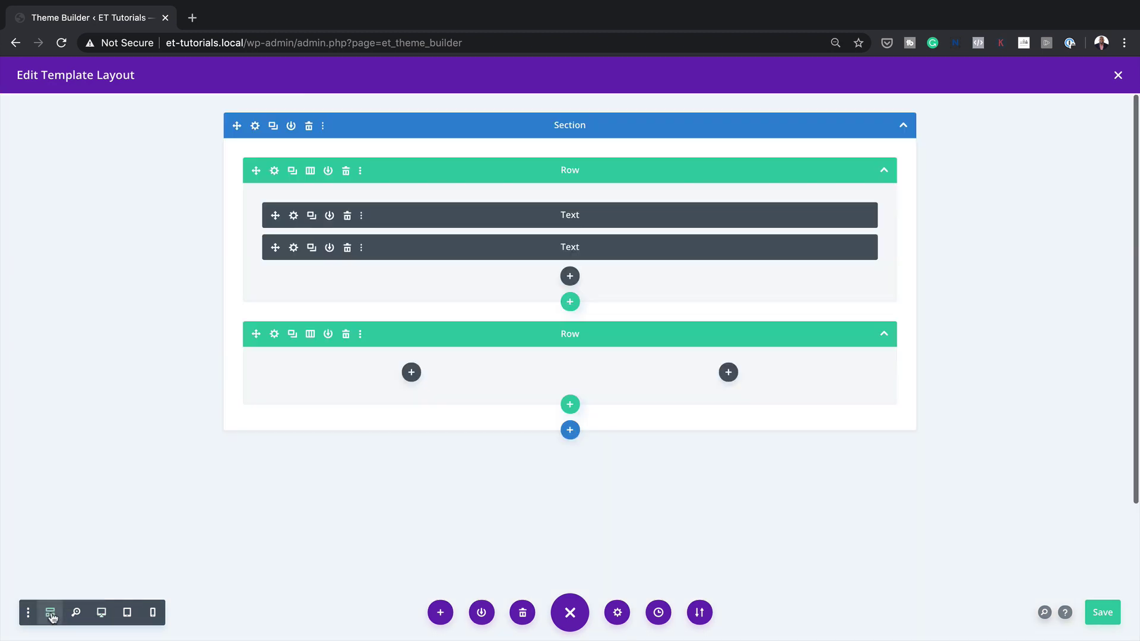
pyautogui.click(412, 372)
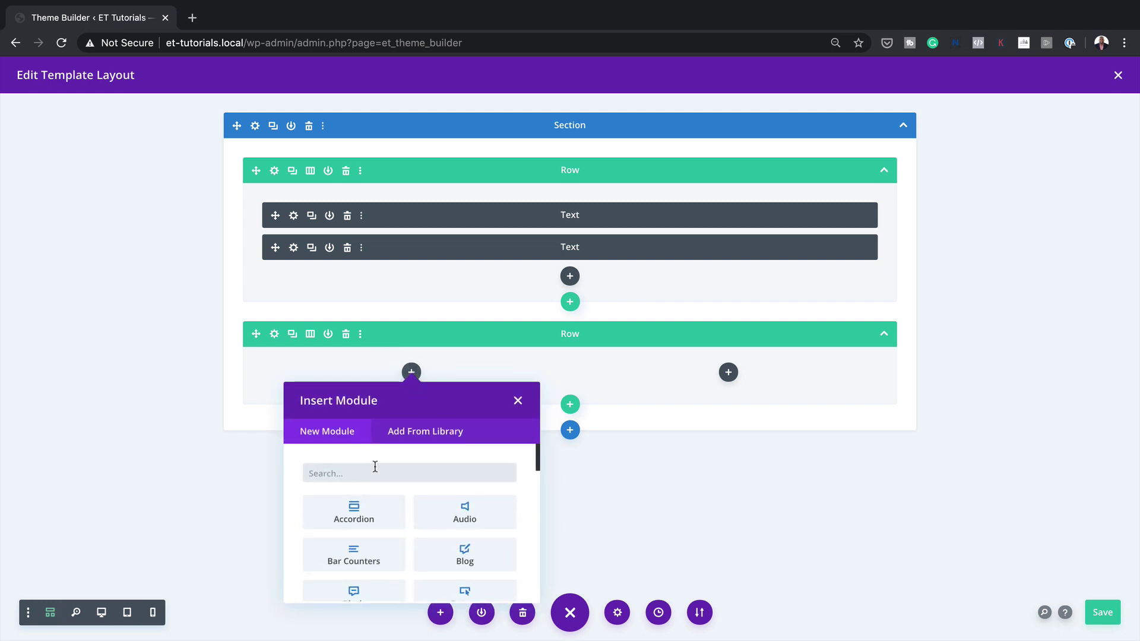
pyautogui.write('text')
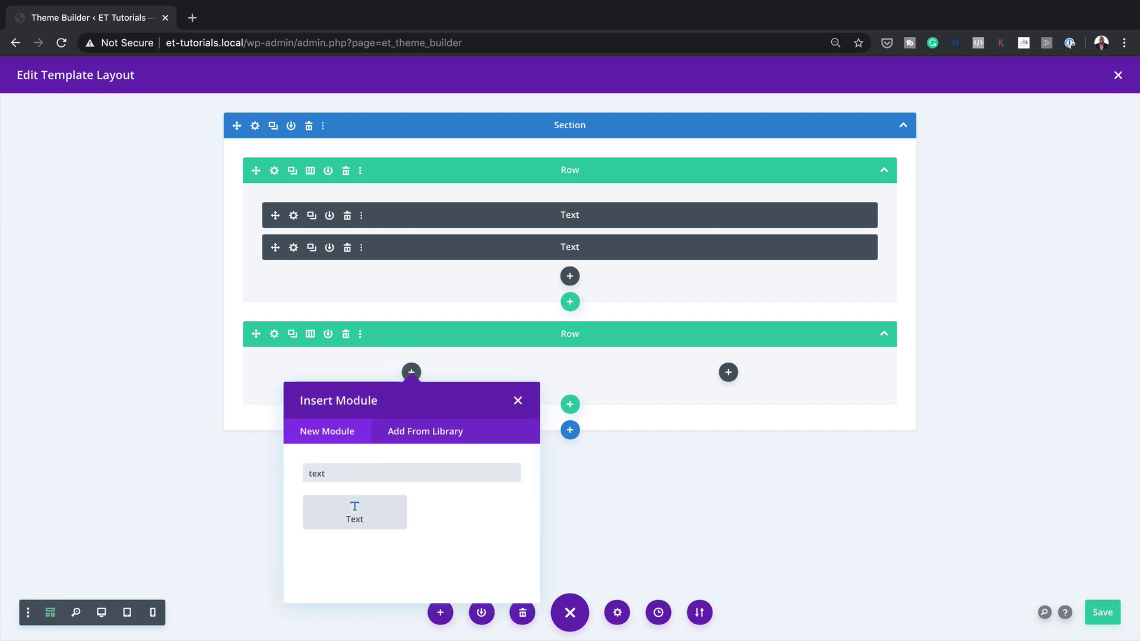
pyautogui.click(355, 512)
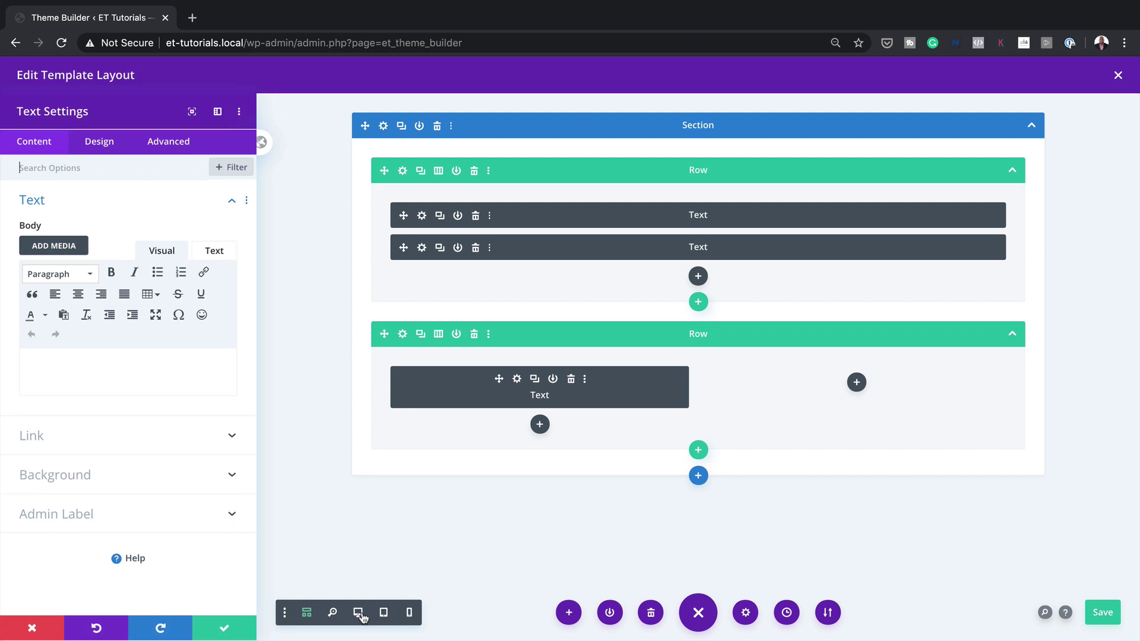
# Step: Return to the desktop view and enter "Home" as the new text module's body
pyautogui.click(358, 613)
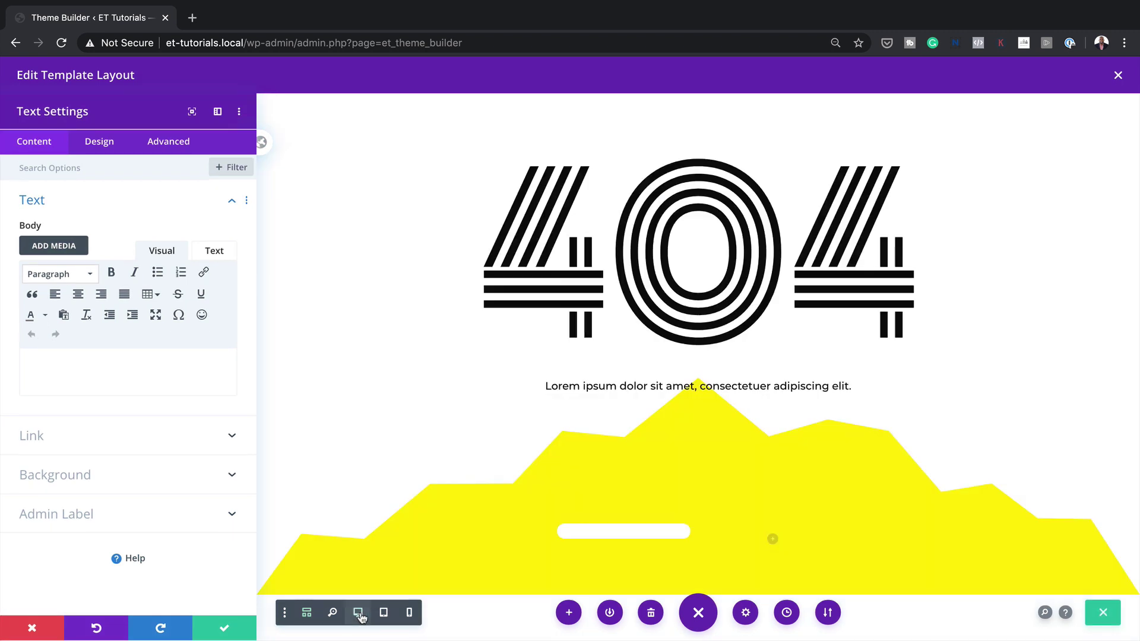
pyautogui.click(128, 367)
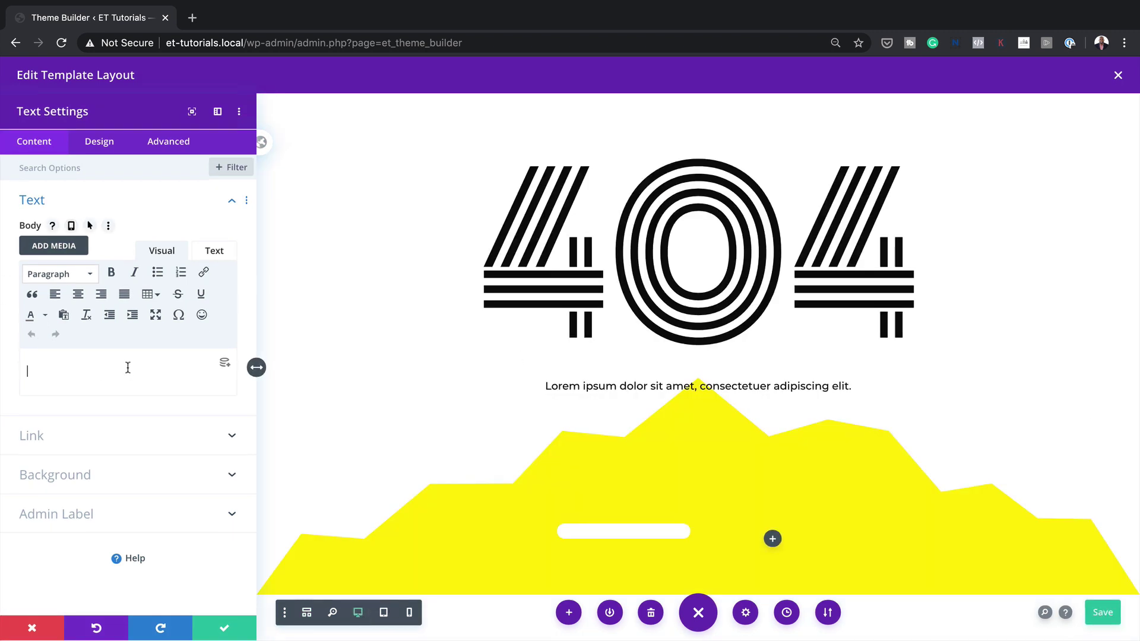
pyautogui.write('Home')
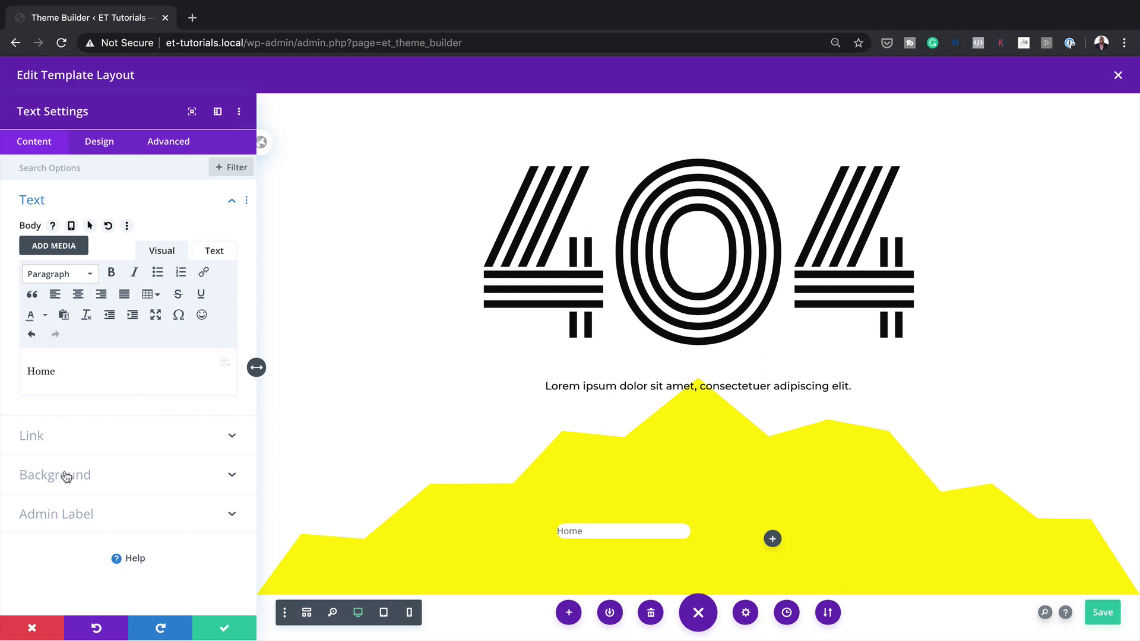
# Step: Set the Home text module's link URL to the placeholder "#"
pyautogui.click(64, 438)
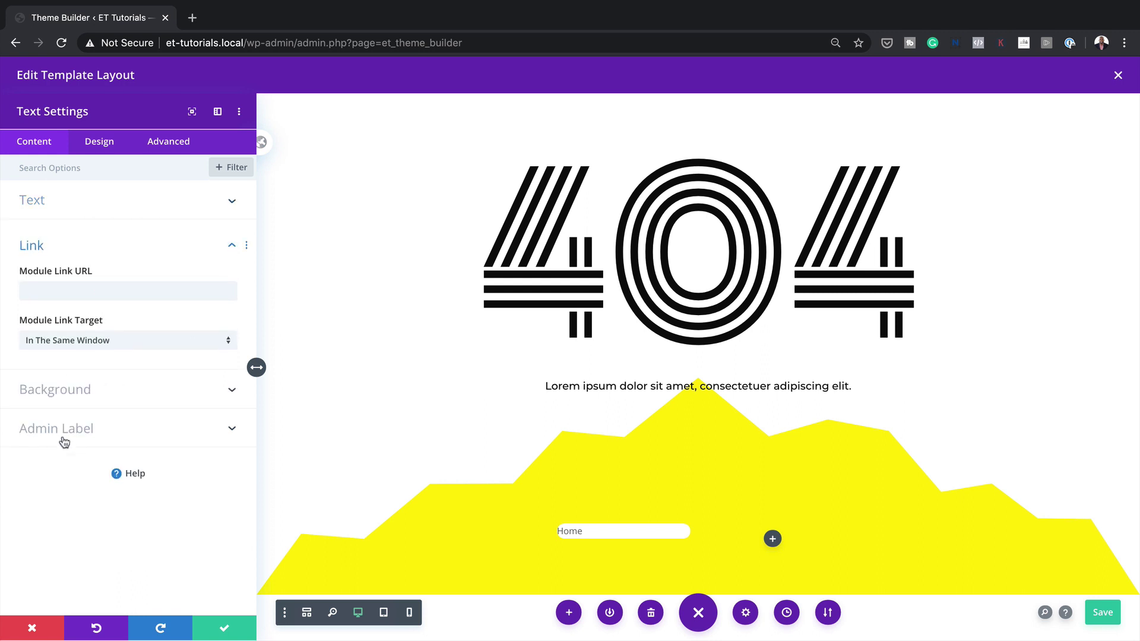
pyautogui.click(50, 288)
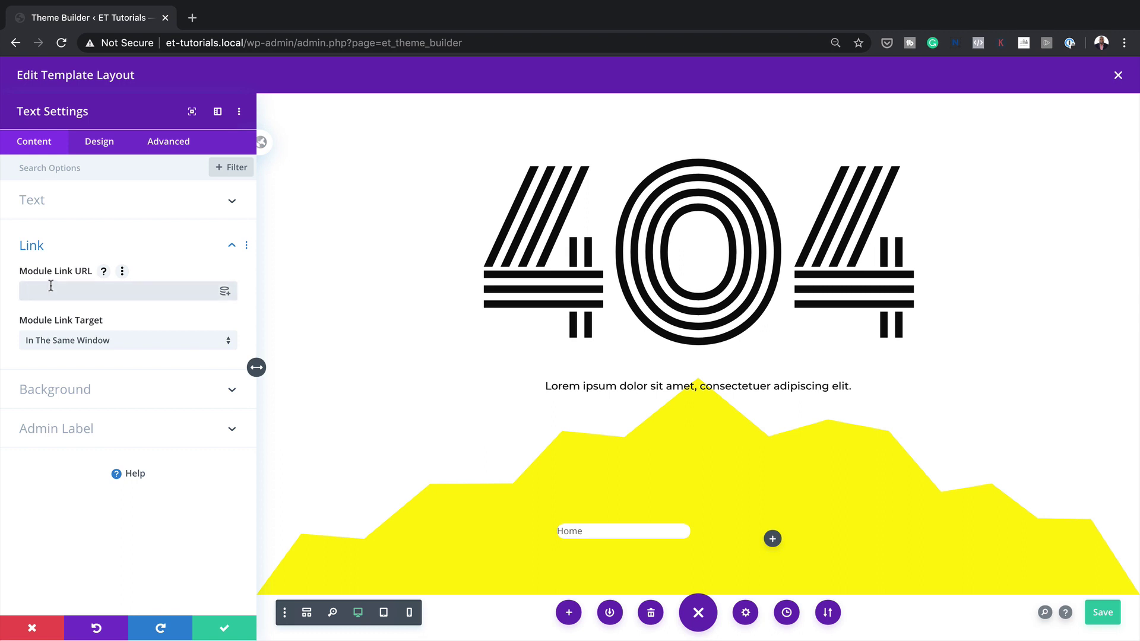
pyautogui.write('#')
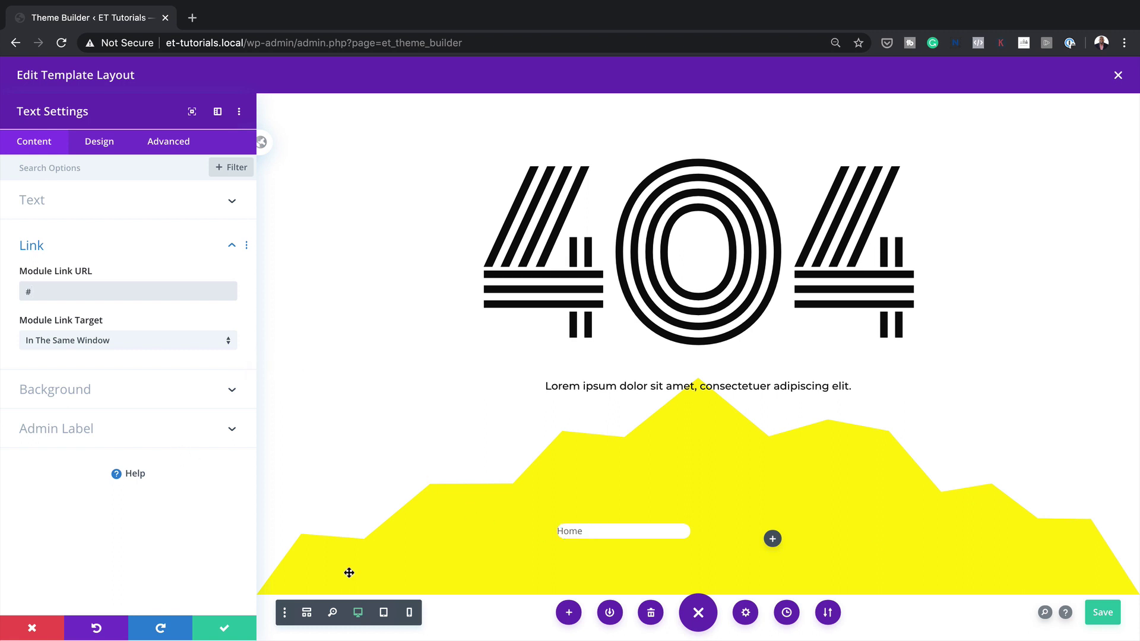
# Step: Set the Home text's font to Montserrat and its weight to Bold
pyautogui.click(111, 144)
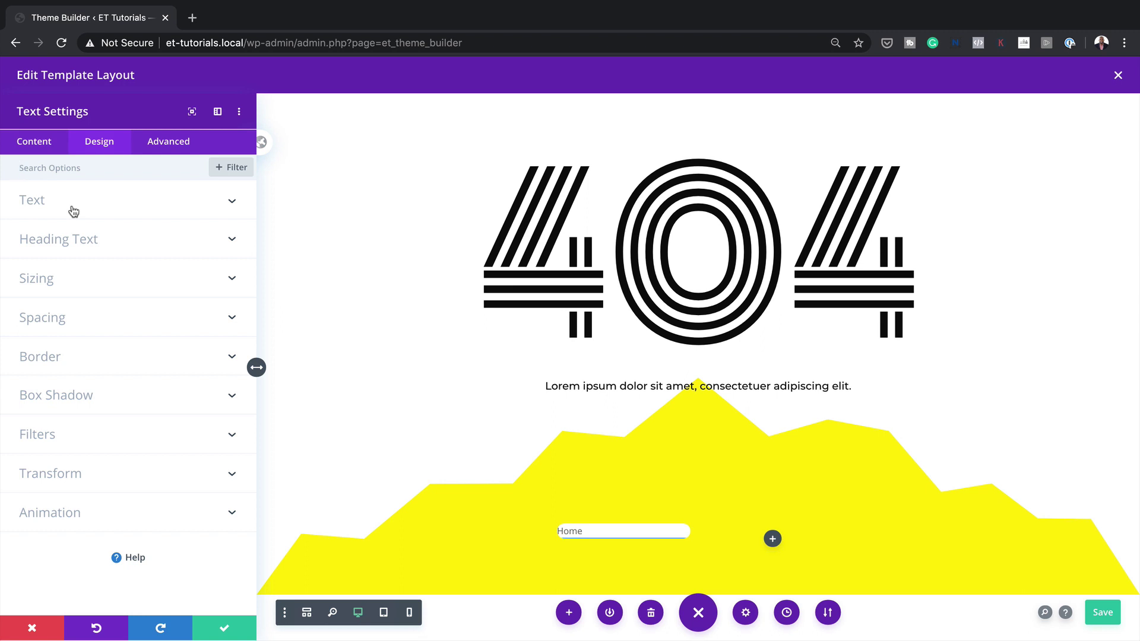
pyautogui.click(71, 207)
pyautogui.click(82, 289)
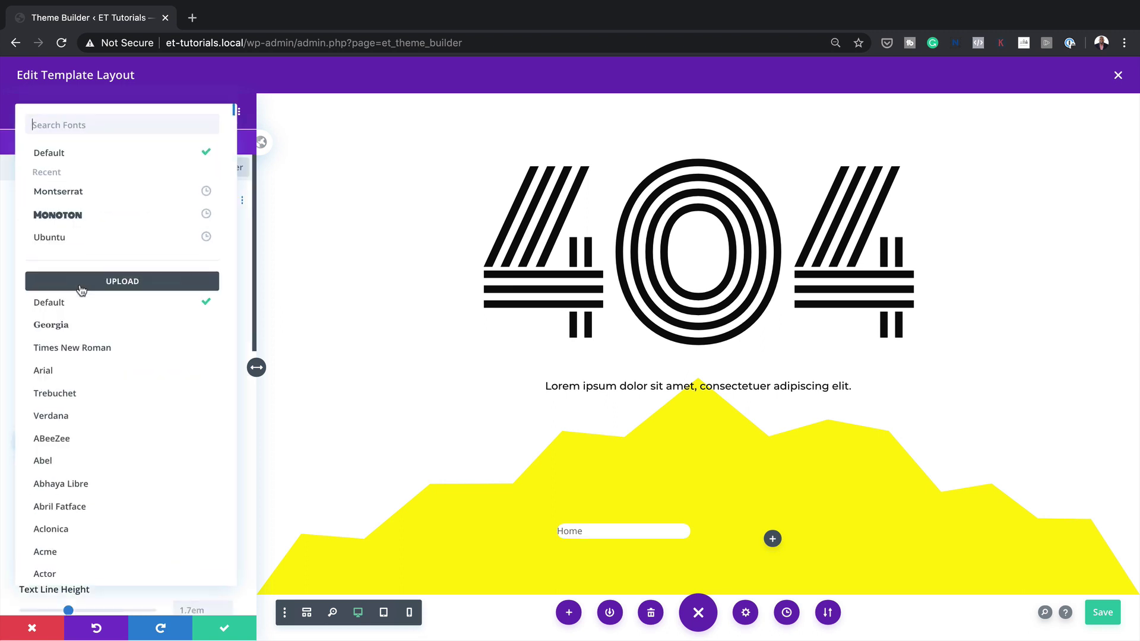
pyautogui.click(92, 192)
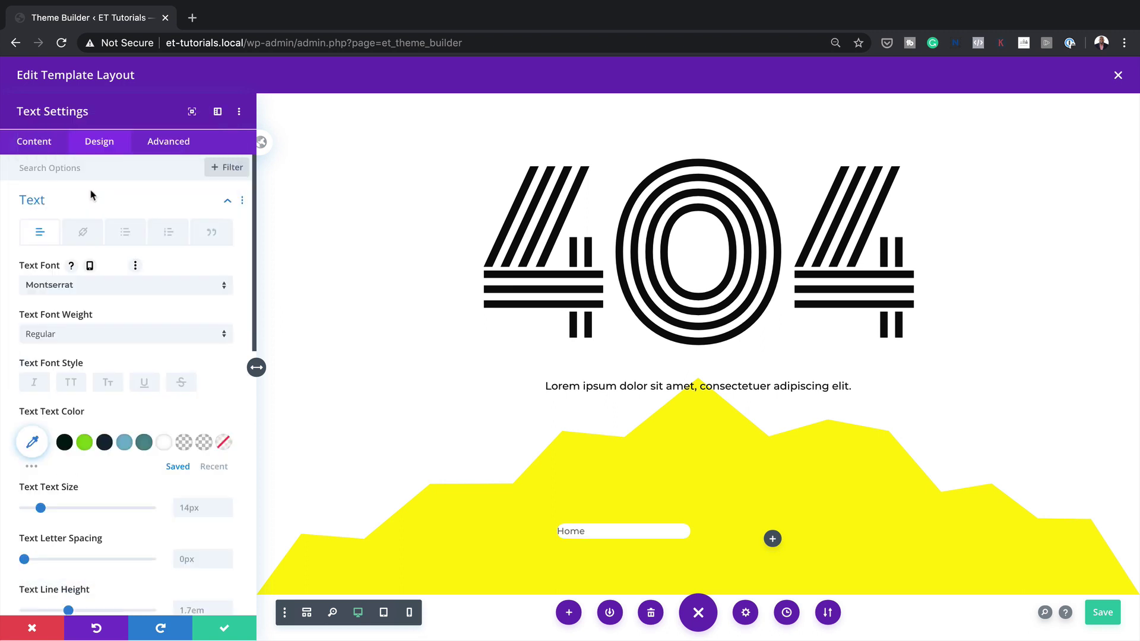
pyautogui.click(86, 336)
pyautogui.click(80, 403)
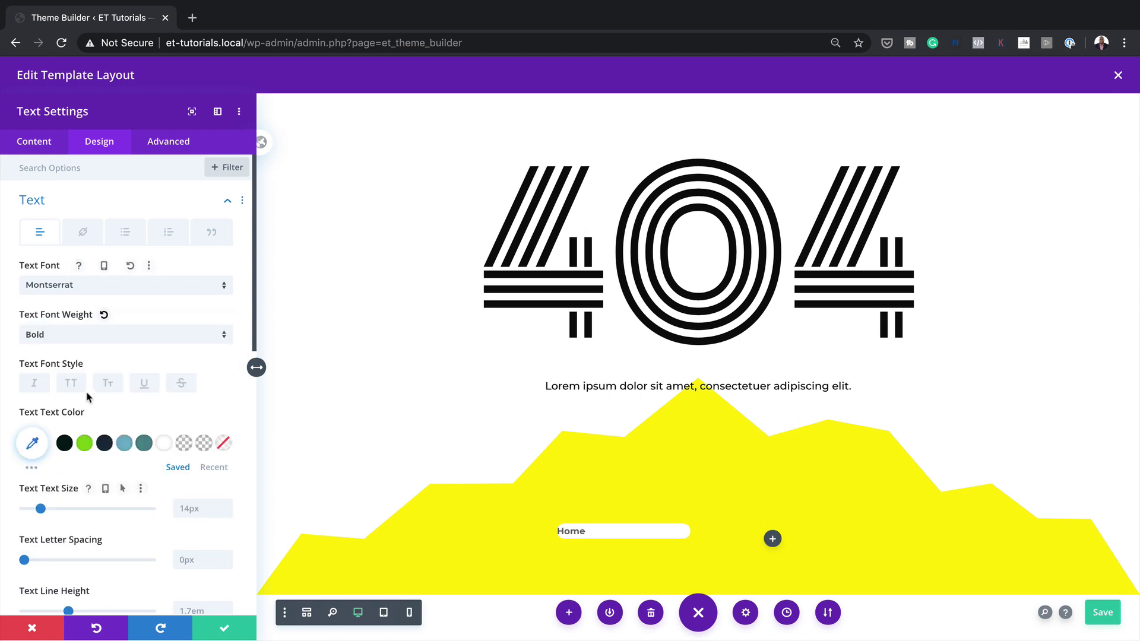
# Step: Set the Home text to uppercase and colour it black from the recent colours
pyautogui.click(74, 385)
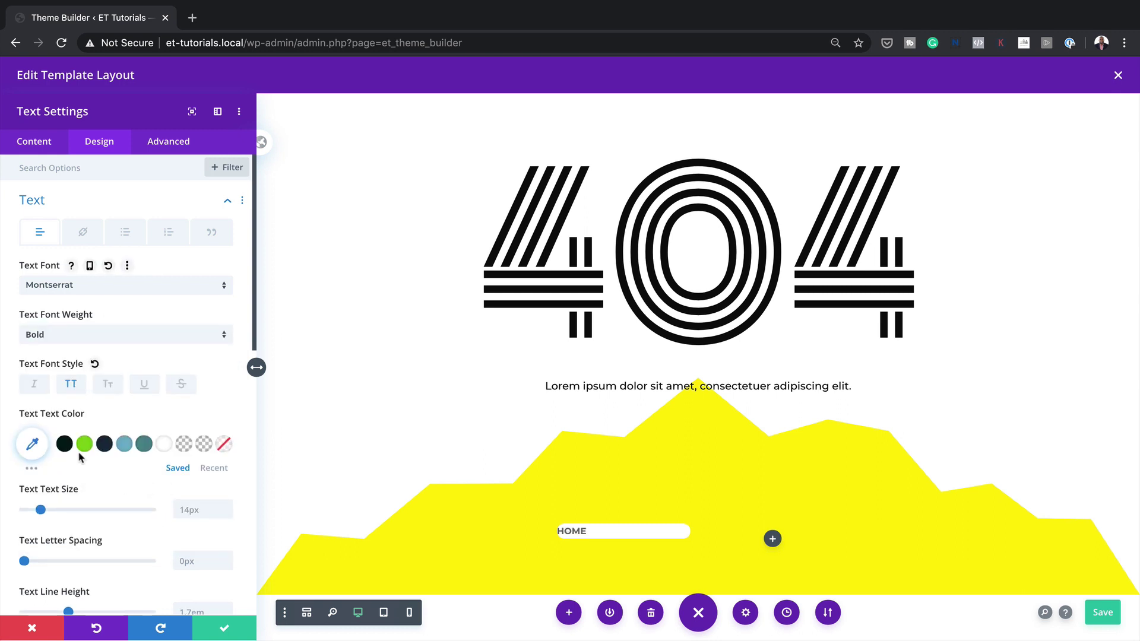
pyautogui.click(215, 468)
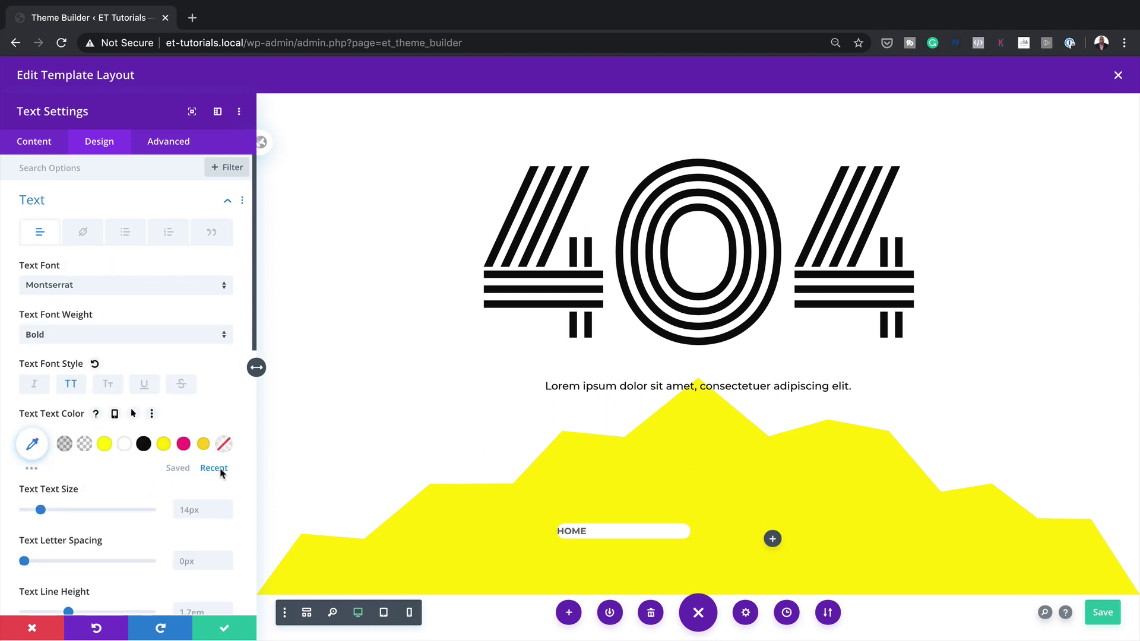
pyautogui.click(145, 449)
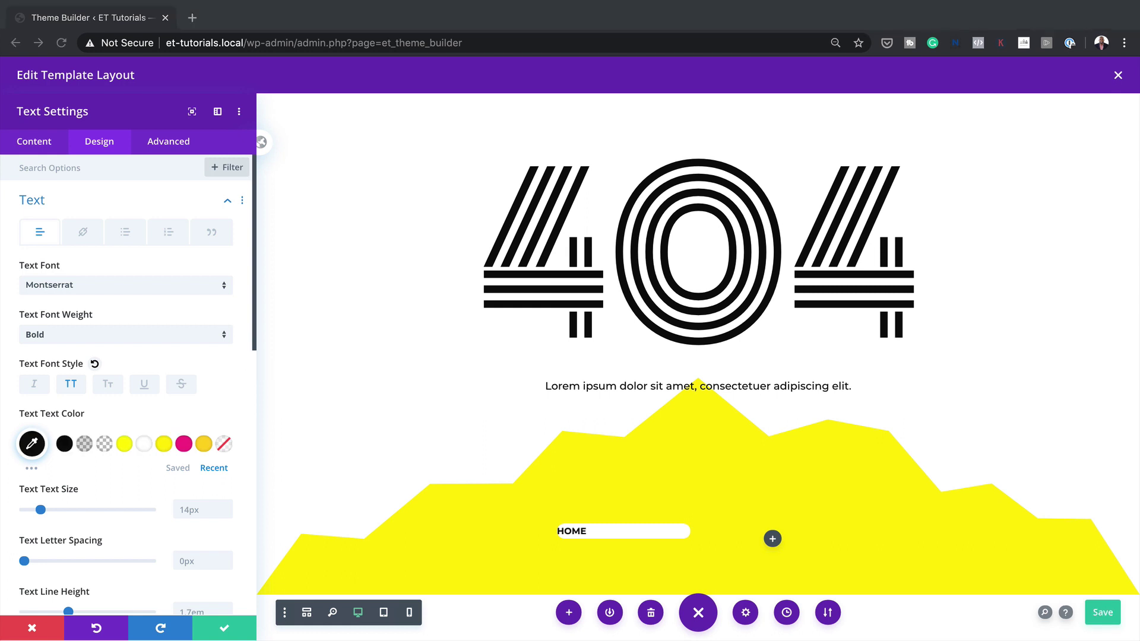
# Step: Set the Home text's size to 0.8vw, letter spacing to 1px and line height to 1.8em
pyautogui.click(194, 510)
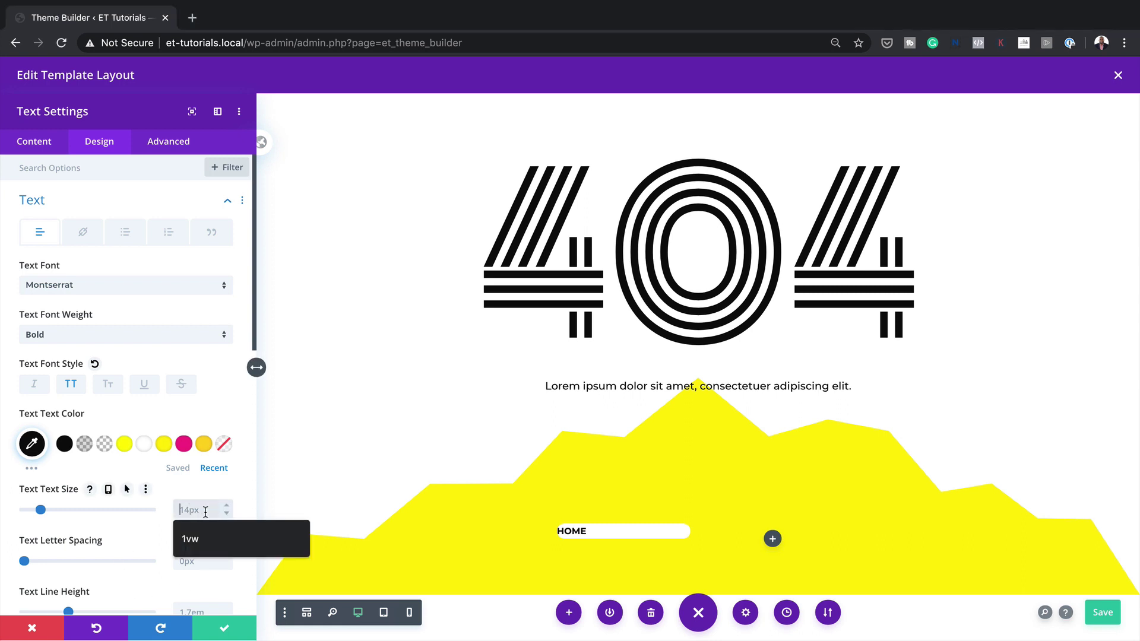
pyautogui.write('0.8vw')
pyautogui.scroll(-1, 187, 552)
pyautogui.click(186, 546)
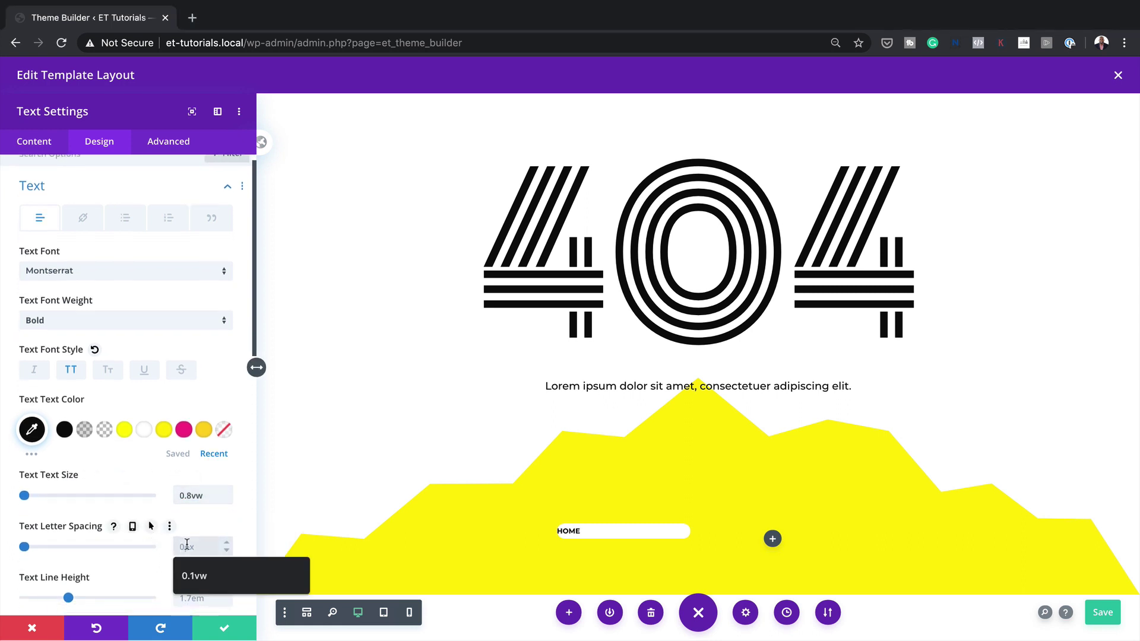
pyautogui.write('1px')
pyautogui.scroll(-3, 186, 546)
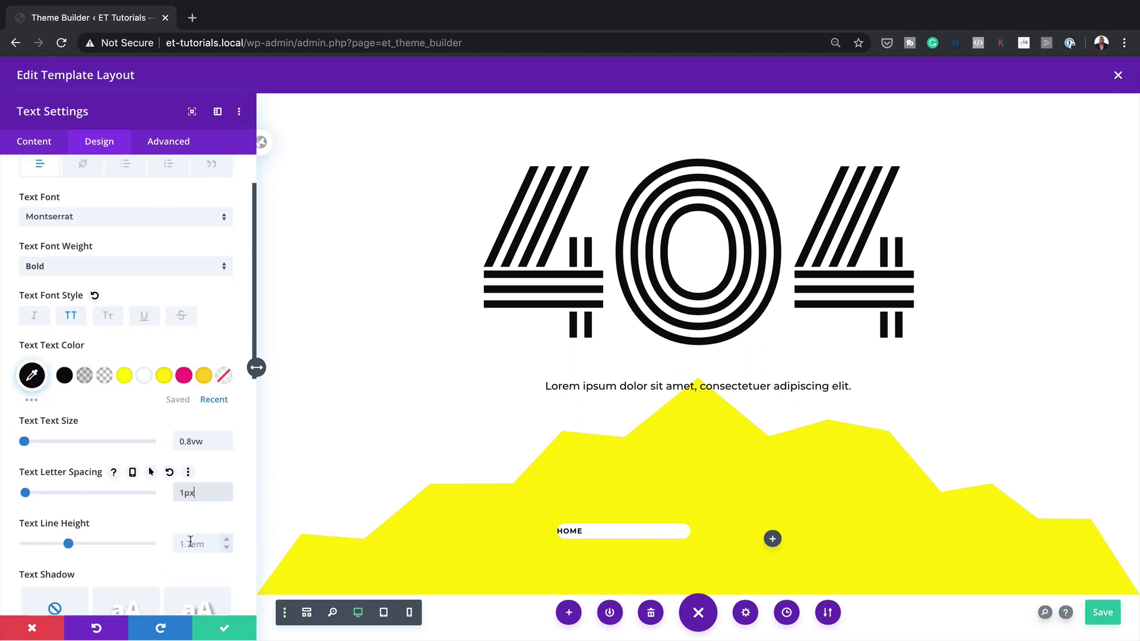
pyautogui.click(192, 540)
pyautogui.click(217, 571)
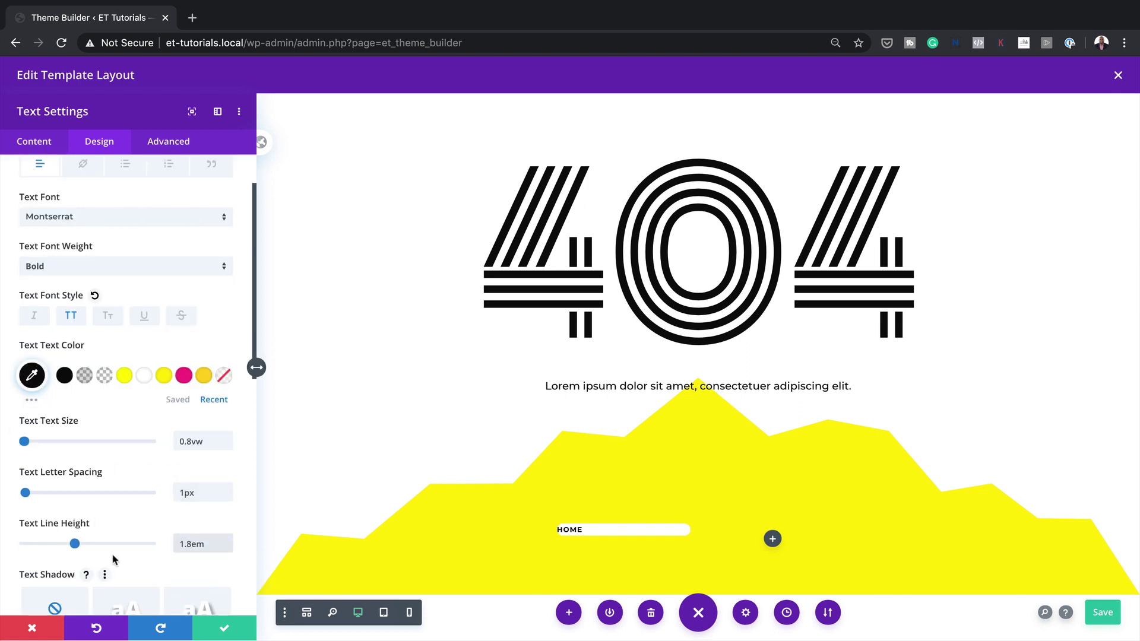
# Step: Centre-align the Home text within its module
pyautogui.scroll(-3, 115, 559)
pyautogui.scroll(-3, 115, 559)
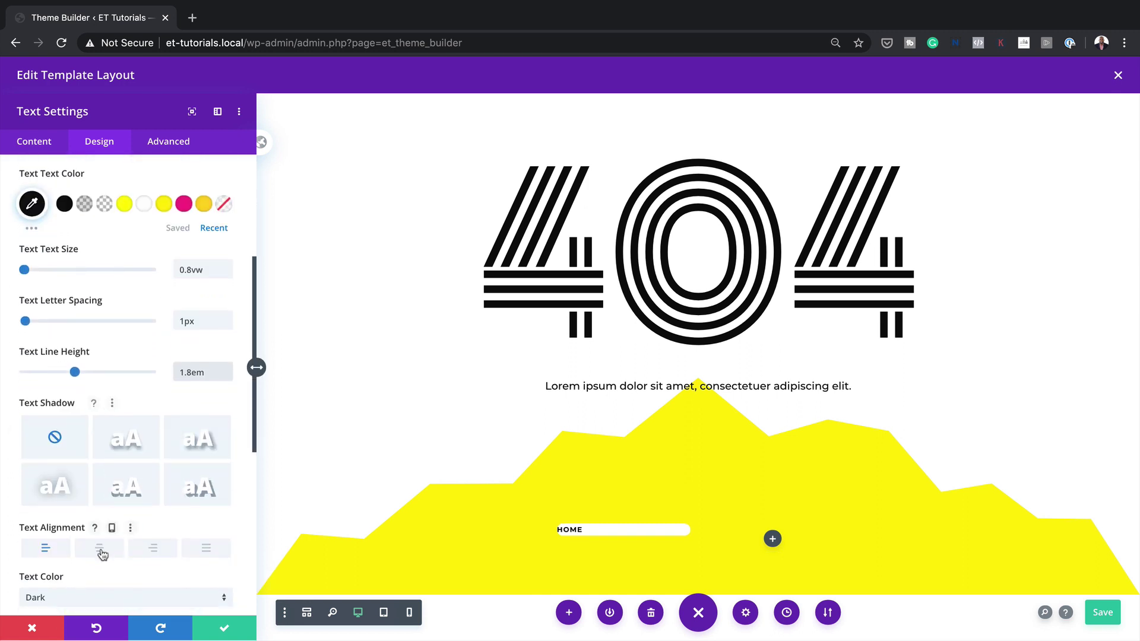
pyautogui.click(100, 549)
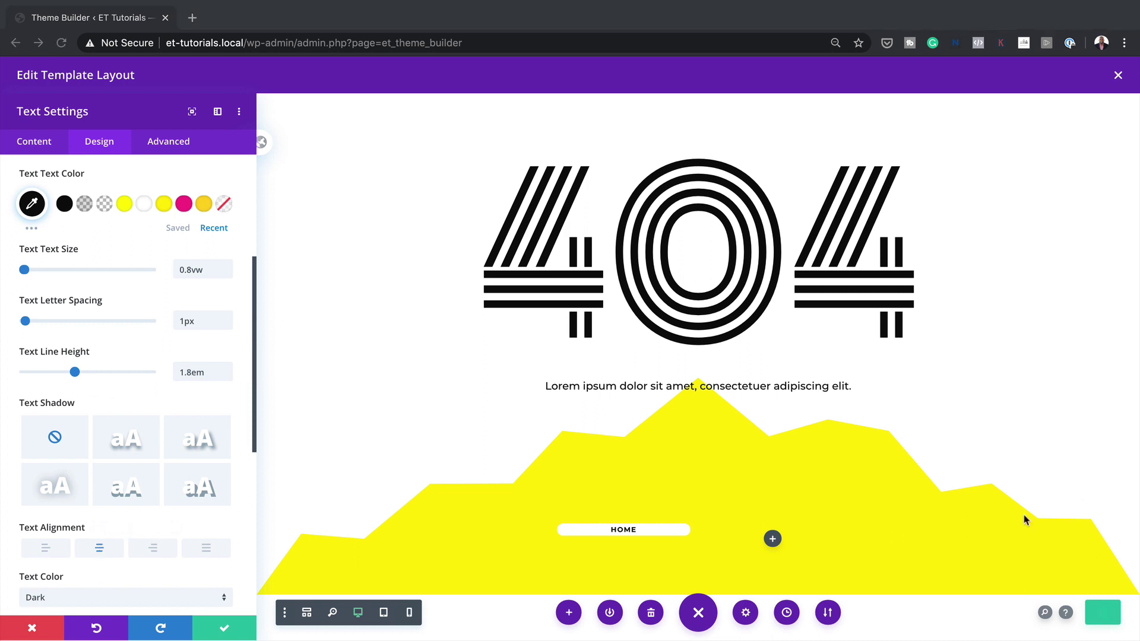
# Step: Give the Home text module linked top and bottom padding of 2vw and save the module settings
pyautogui.scroll(-8, 156, 528)
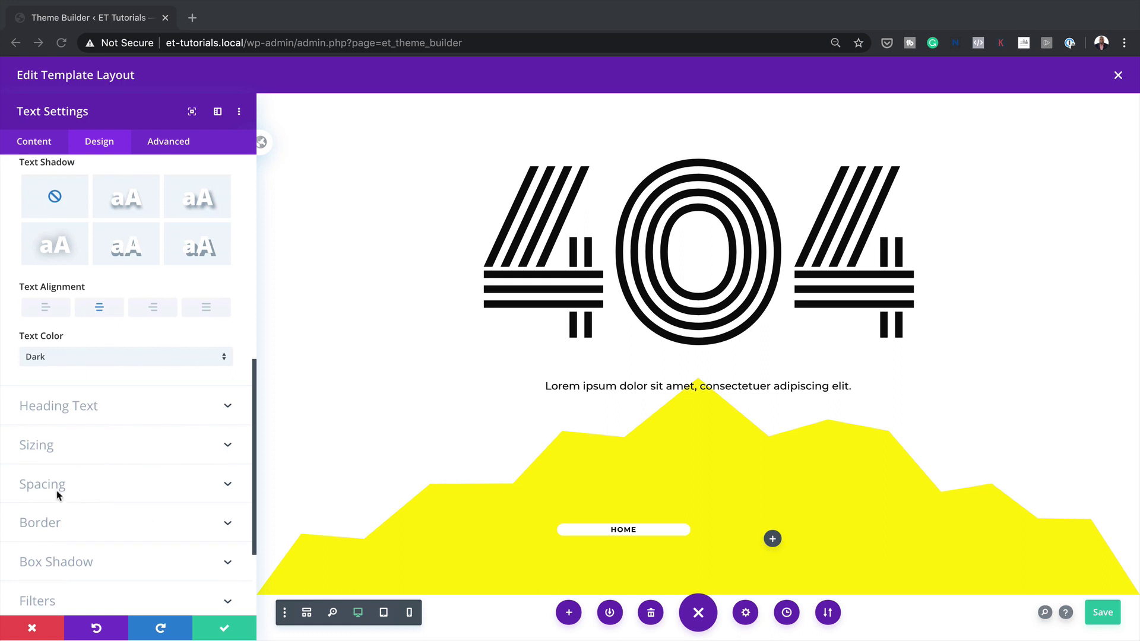
pyautogui.scroll(-12, 50, 488)
pyautogui.scroll(-1, 50, 488)
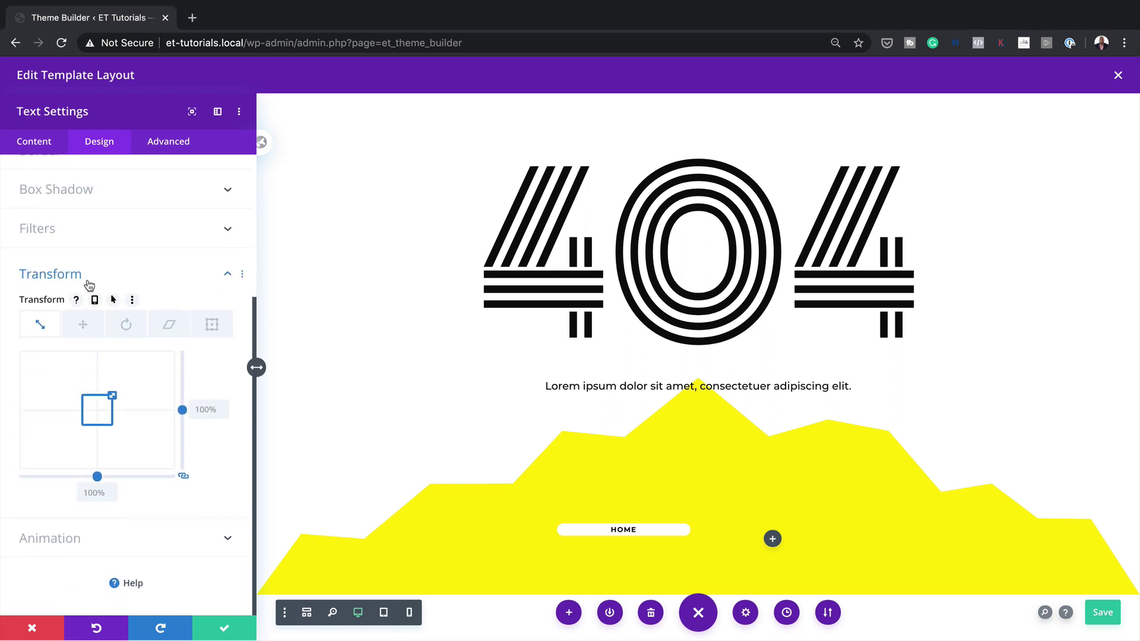
pyautogui.scroll(5, 89, 291)
pyautogui.click(51, 248)
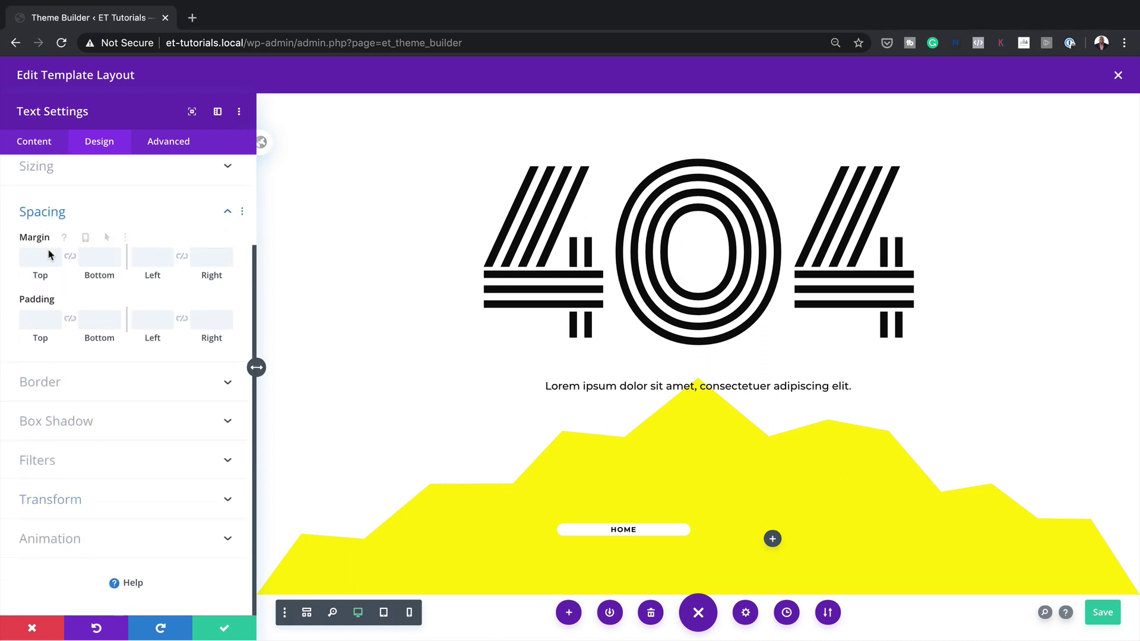
pyautogui.click(31, 318)
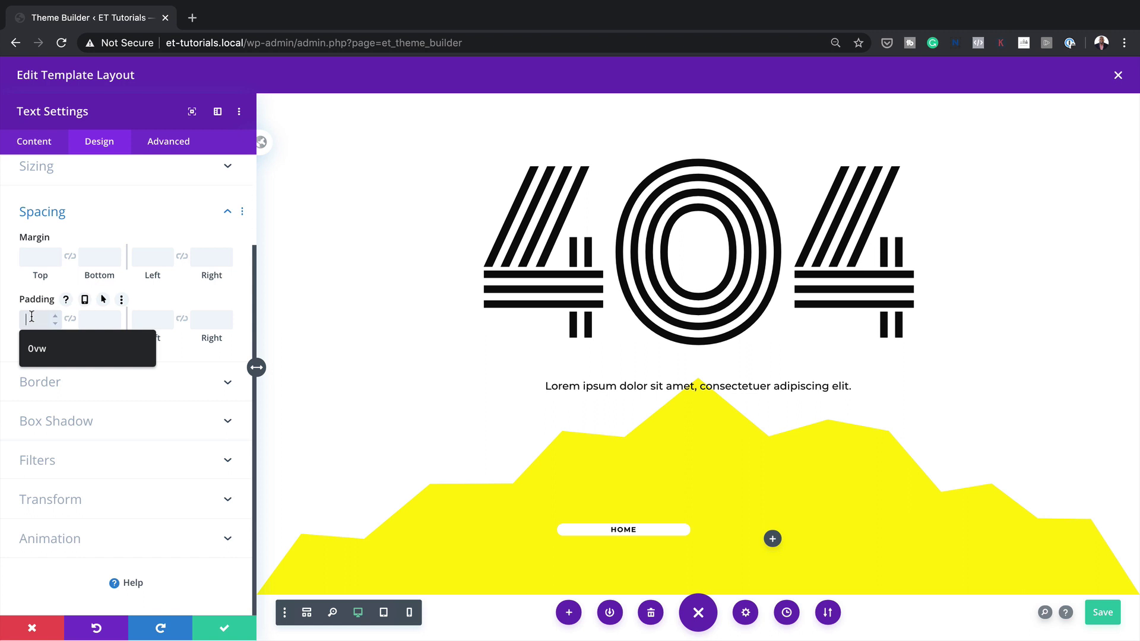
pyautogui.write('2vw')
pyautogui.press('BackSpace')
pyautogui.press('BackSpace')
pyautogui.write('px')
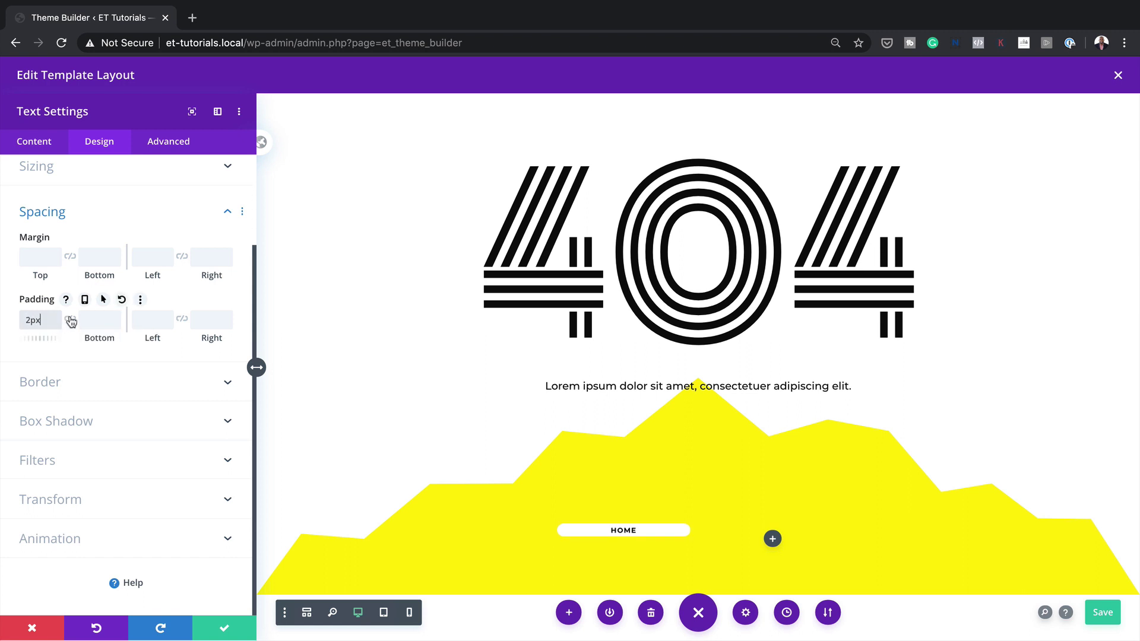
pyautogui.click(71, 321)
pyautogui.press('BackSpace')
pyautogui.press('BackSpace')
pyautogui.write('vw')
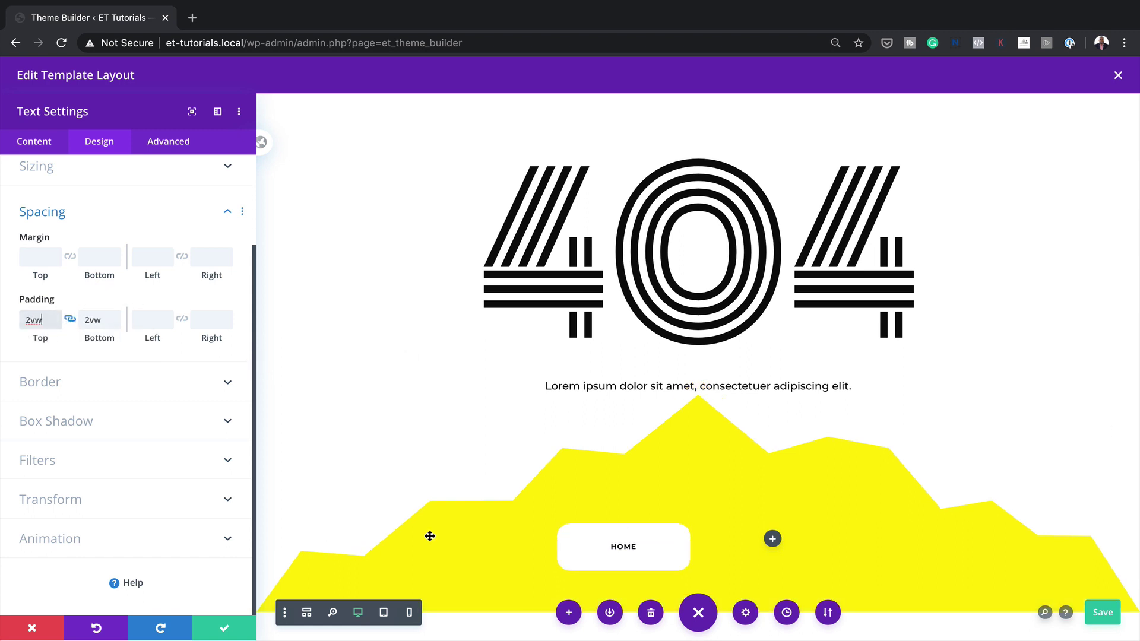
pyautogui.click(224, 628)
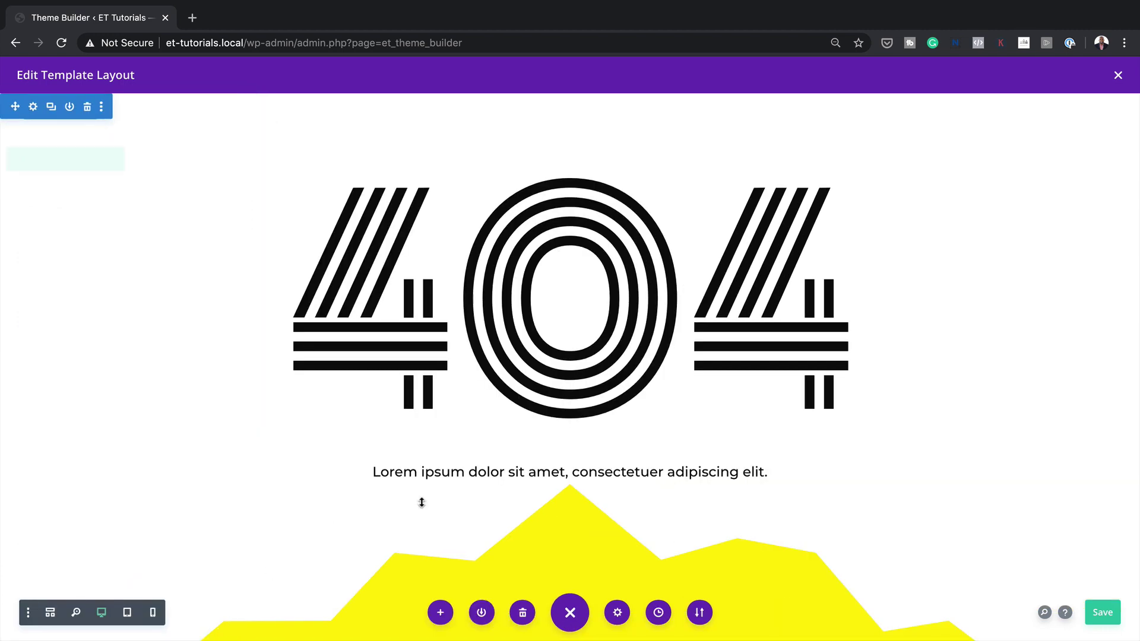
# Step: Duplicate the Home text module and move the copy into the second column of the row
pyautogui.scroll(-3, 475, 501)
pyautogui.click(468, 459)
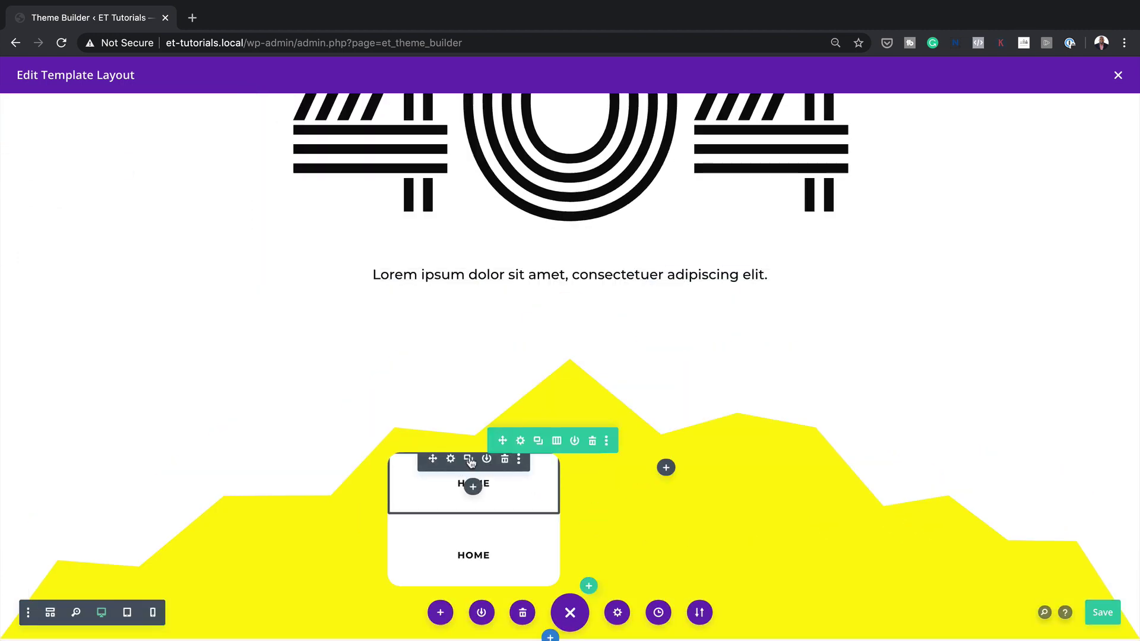
pyautogui.moveTo(432, 460); pyautogui.dragTo(706, 482)
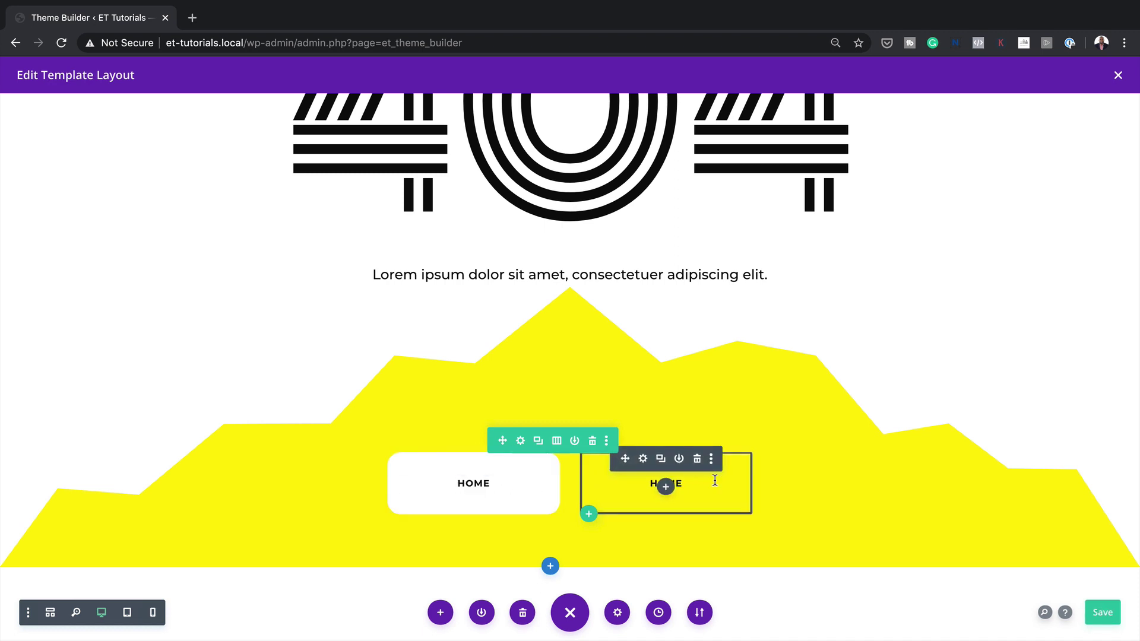
# Step: Copy the first column's item styles and paste them onto the row's second column
pyautogui.click(520, 441)
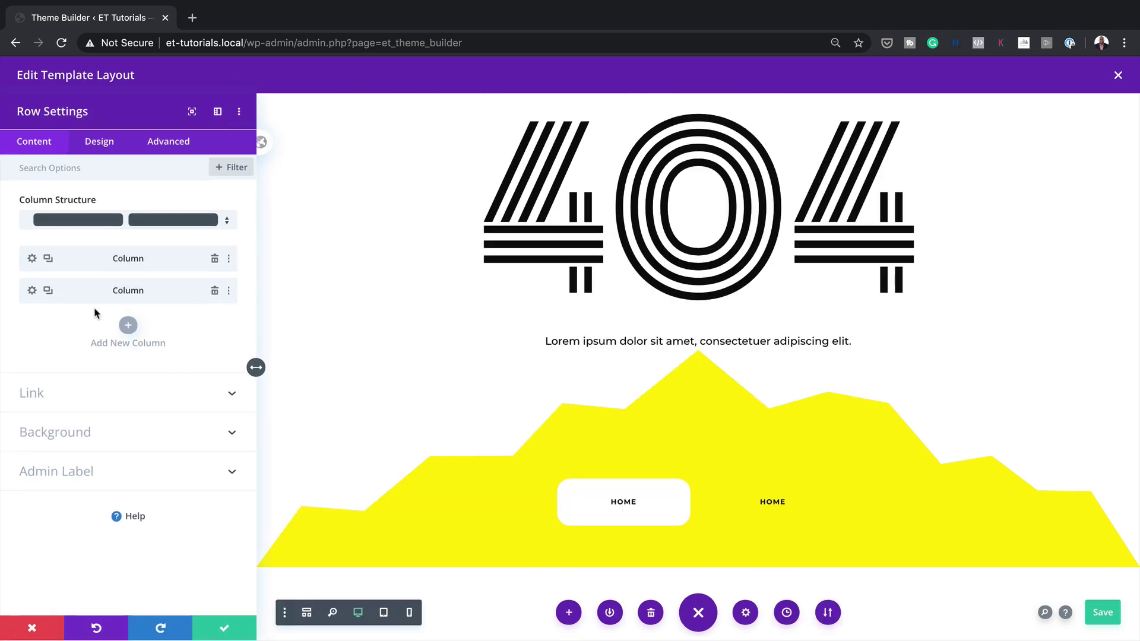
pyautogui.rightClick(76, 257)
pyautogui.rightClick(162, 292)
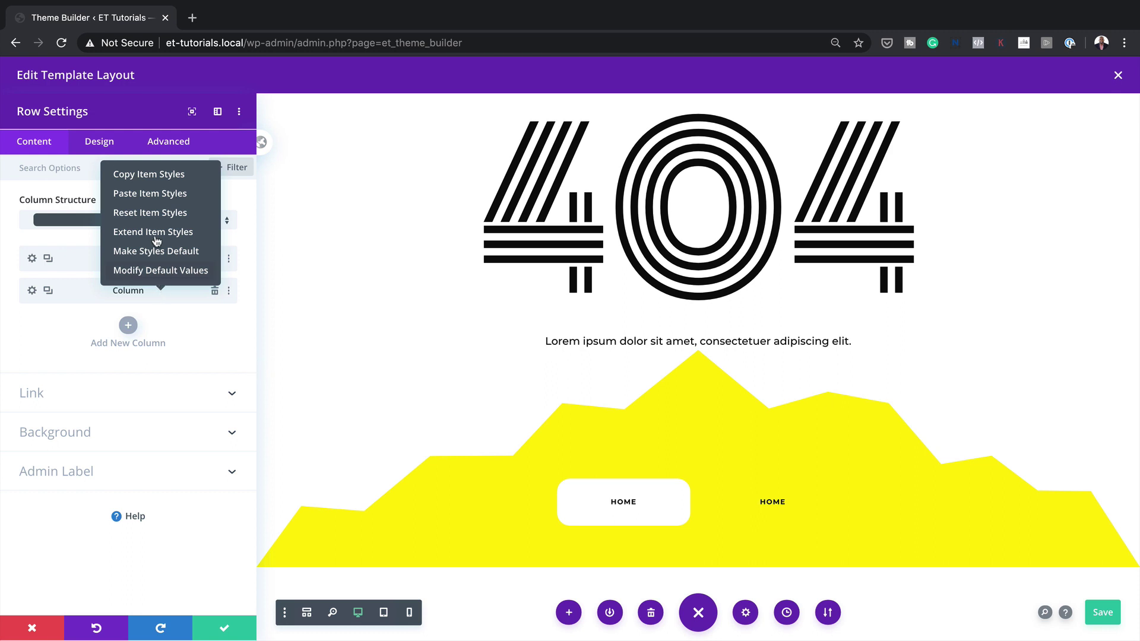
pyautogui.click(157, 198)
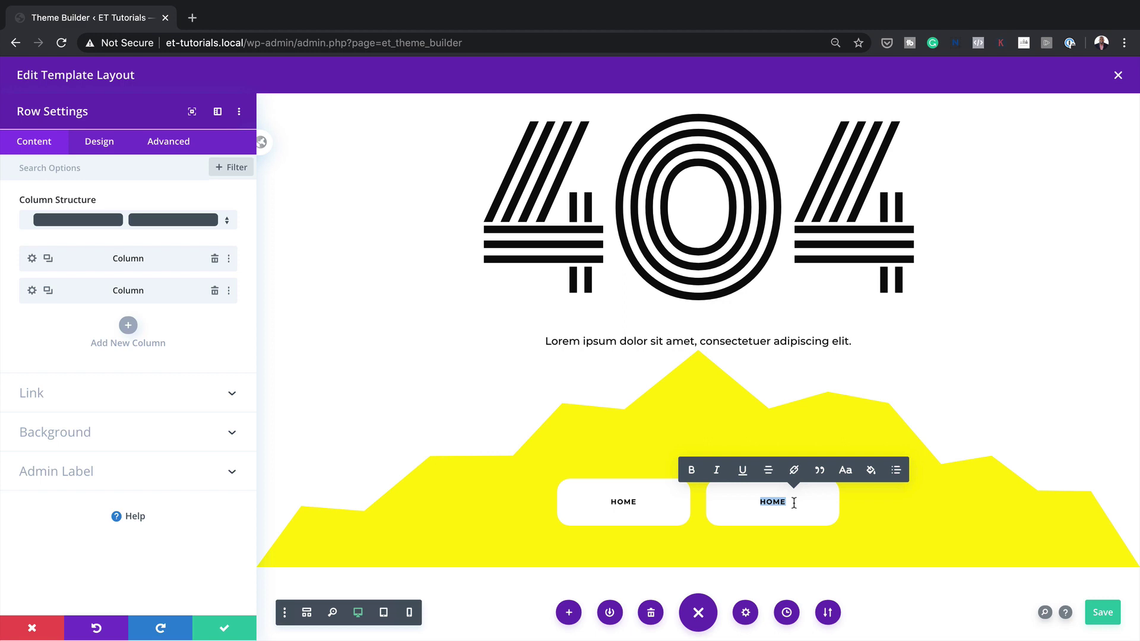
# Step: Change the second column's text to "SUPPORT" and save the row settings
pyautogui.write('SUPPORT')
pyautogui.click(229, 627)
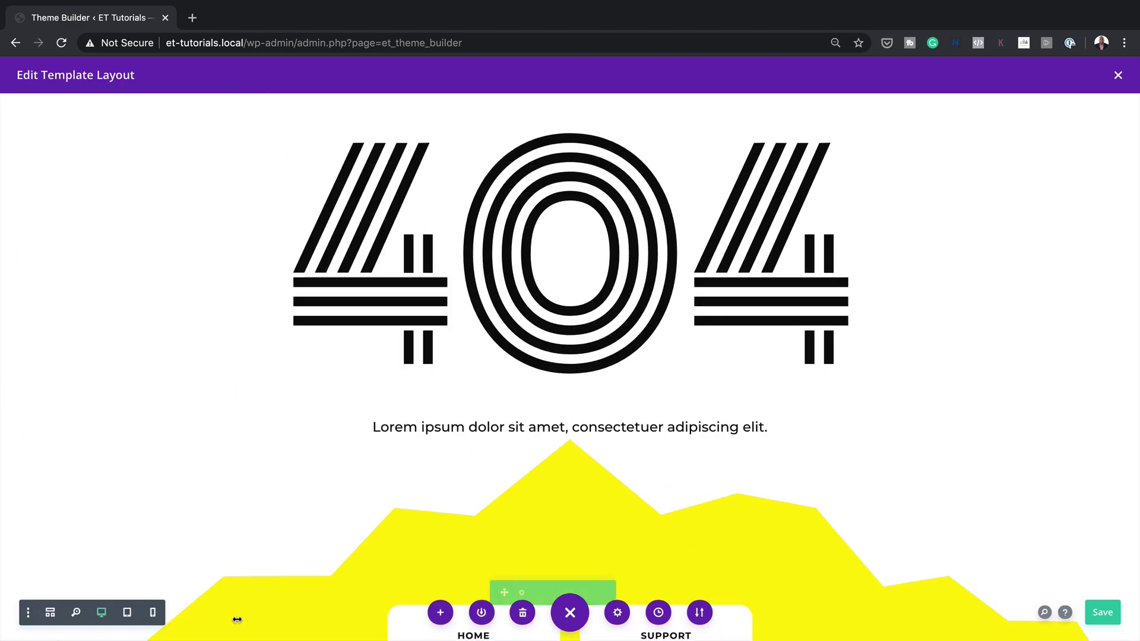
pyautogui.scroll(-3, 689, 535)
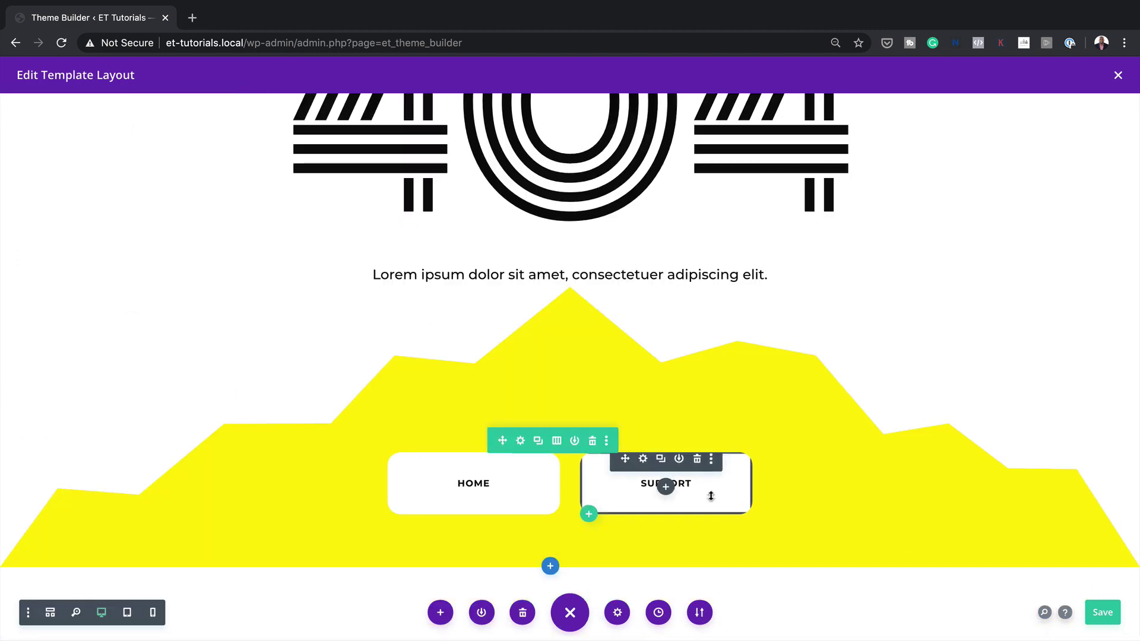
# Step: Save the 404 template layout, exit the layout editor and save the Theme Builder changes
pyautogui.scroll(1, 911, 426)
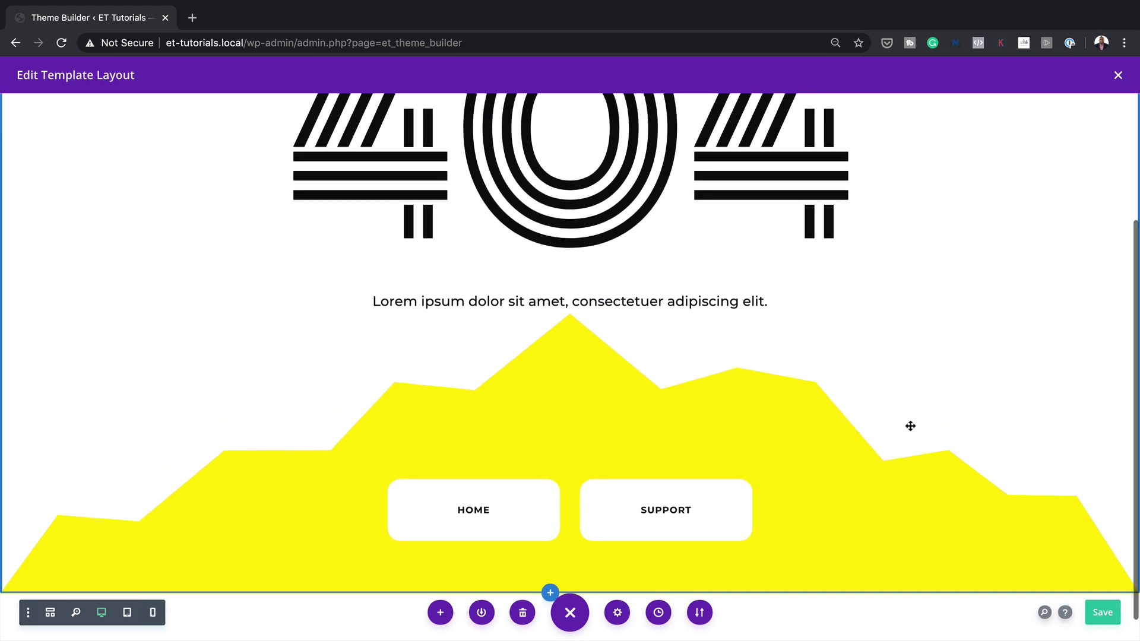
pyautogui.scroll(3, 908, 426)
pyautogui.scroll(-4, 909, 425)
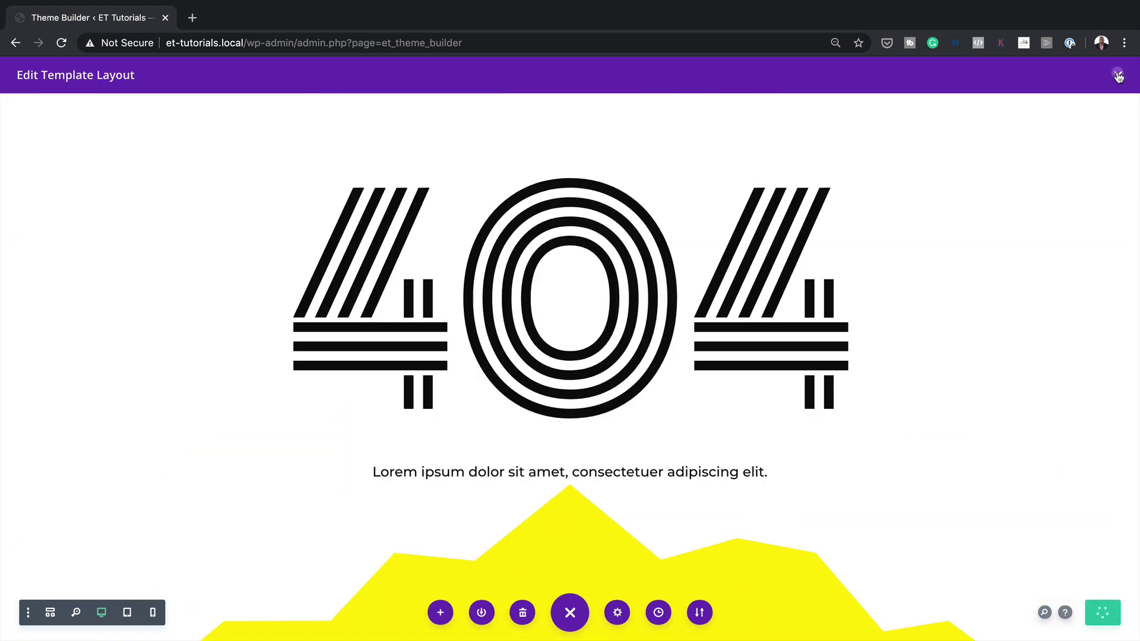
pyautogui.click(1119, 75)
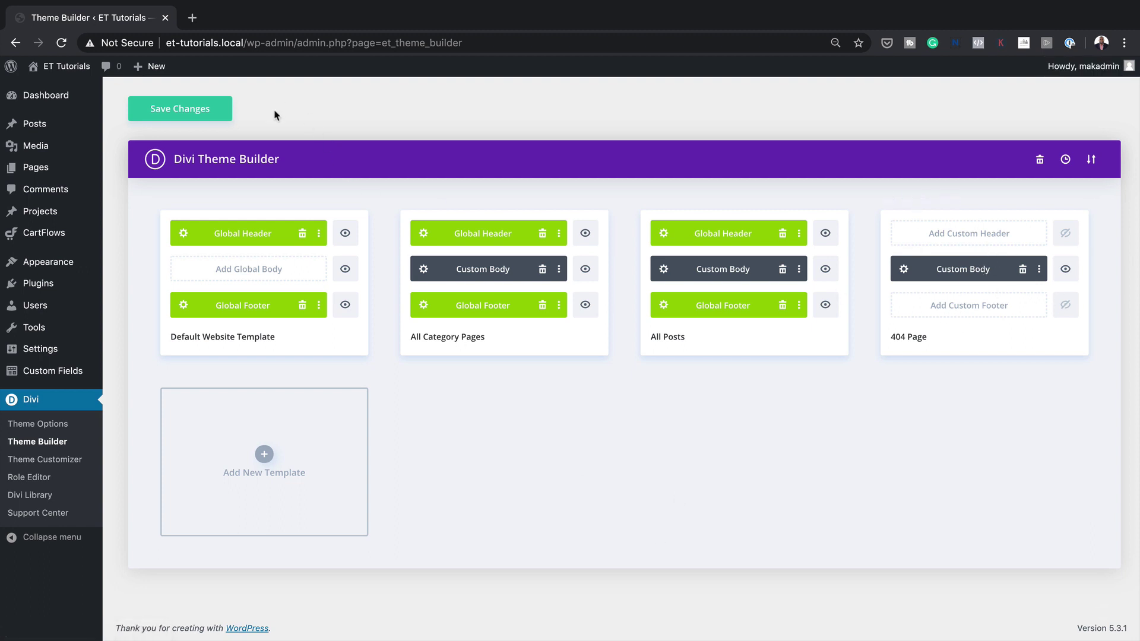
pyautogui.click(188, 113)
pyautogui.moveTo(166, 42); pyautogui.dragTo(239, 45)
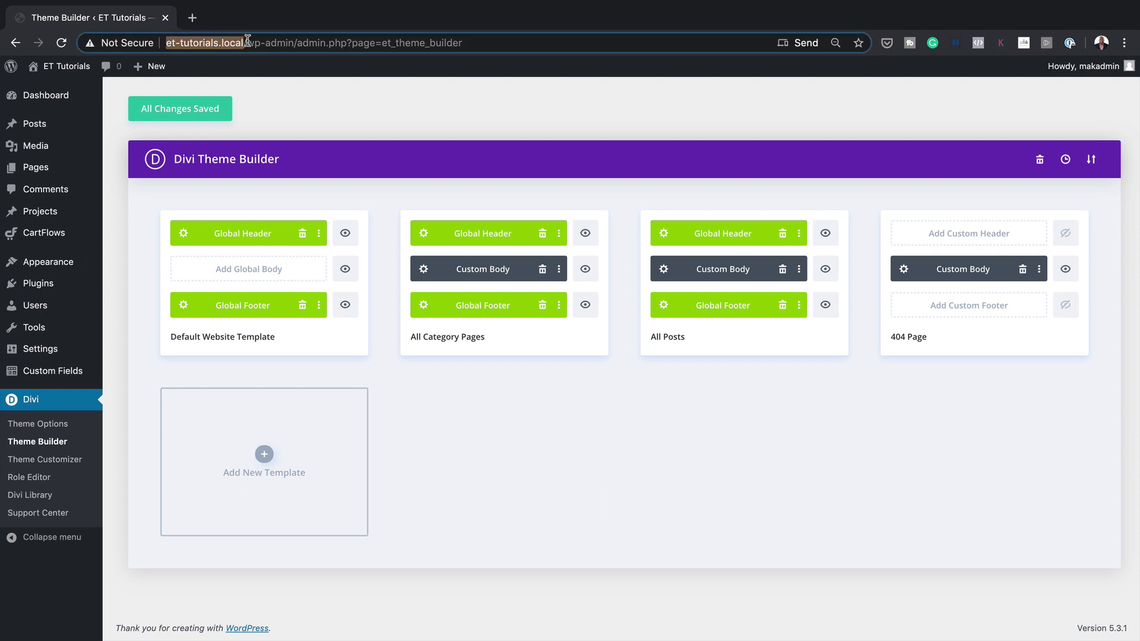
pyautogui.press('super+t')
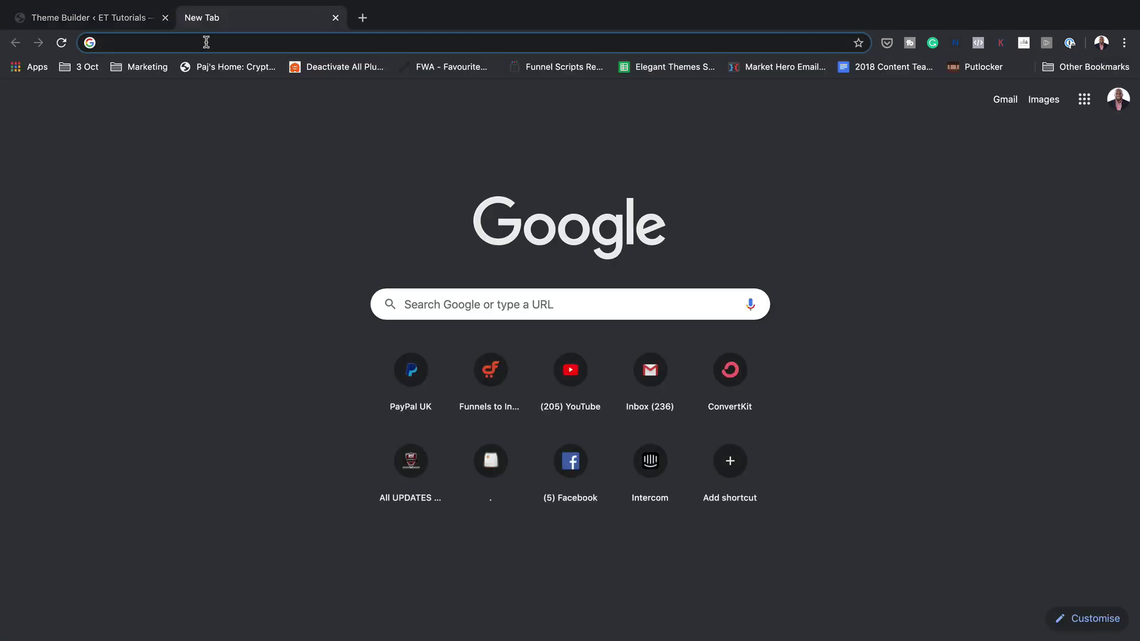
pyautogui.write('http://et-tutorials.local/')
pyautogui.write('yuhj')
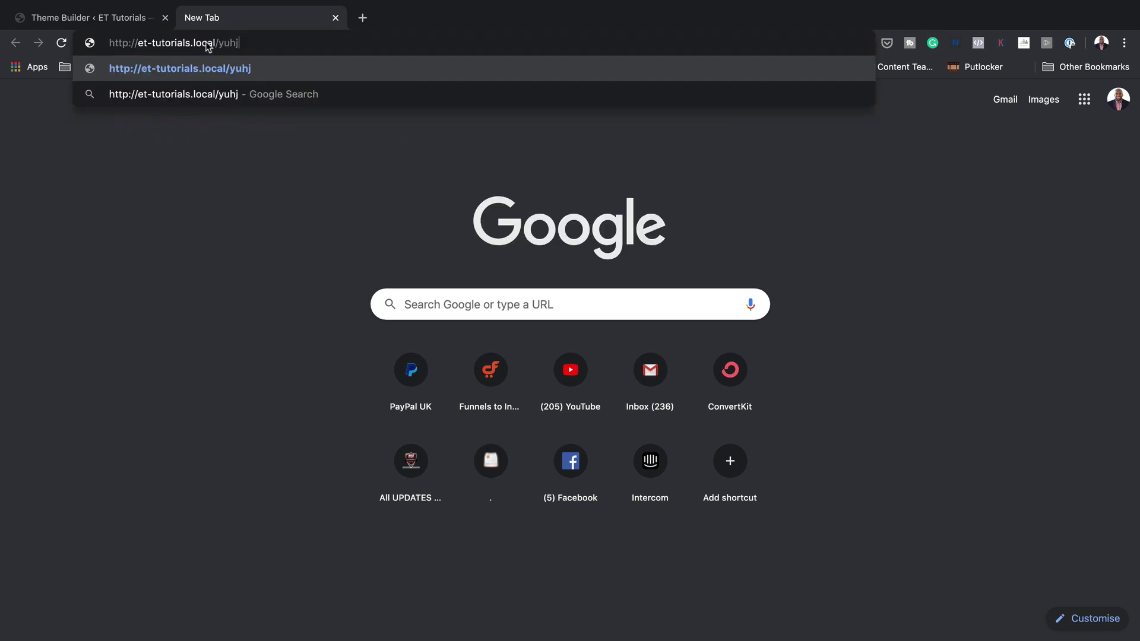
pyautogui.press('Return')
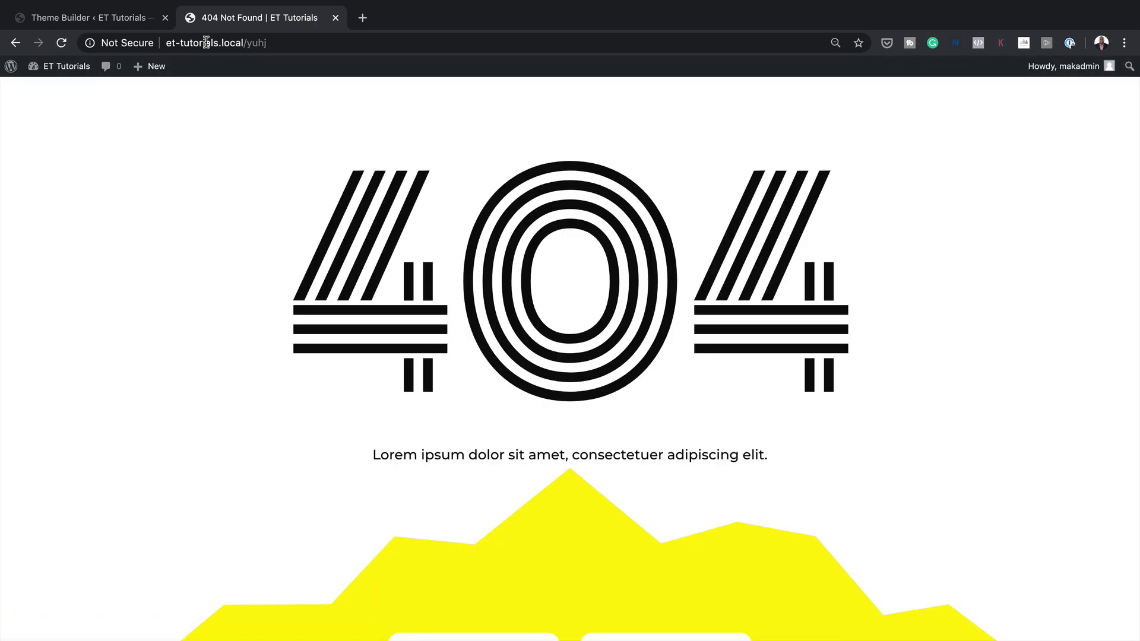
pyautogui.scroll(-4, 239, 323)
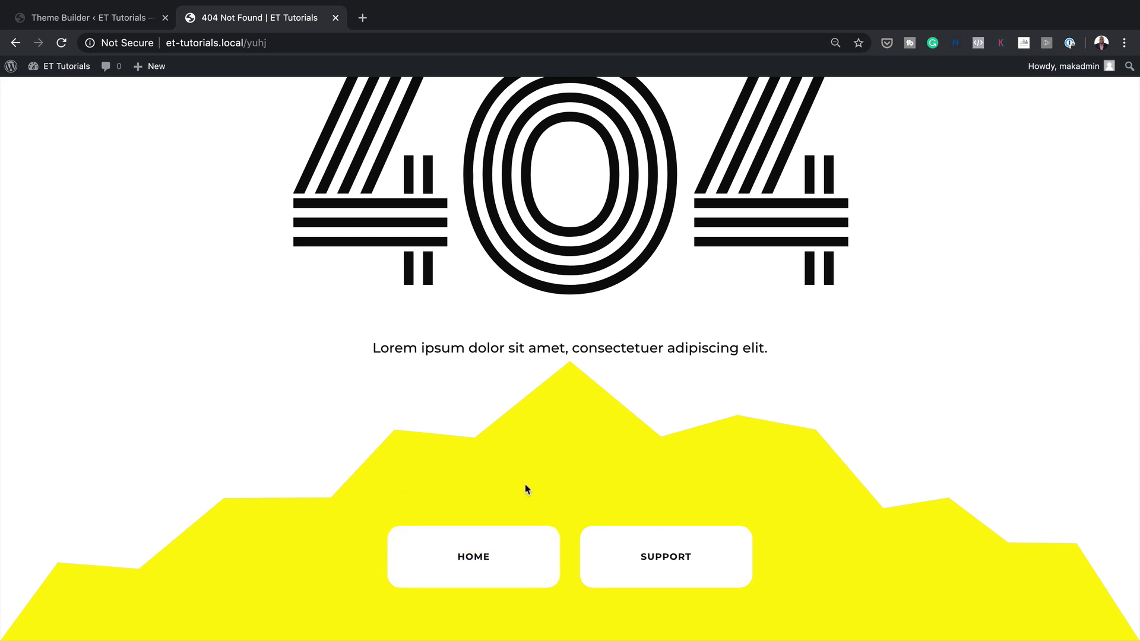
pyautogui.scroll(3, 294, 454)
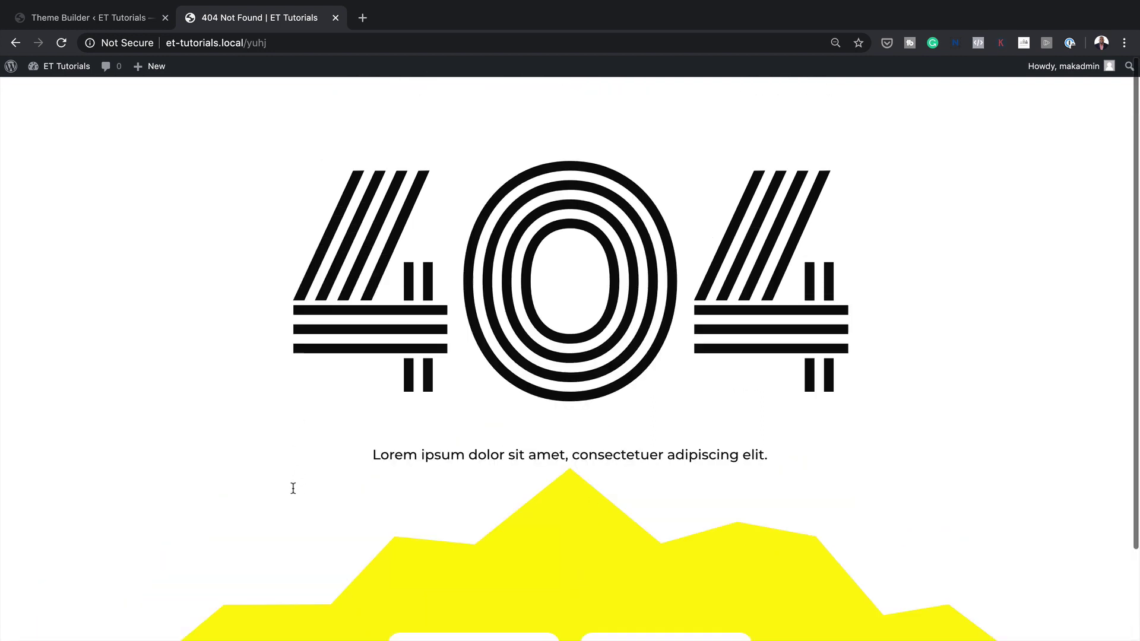